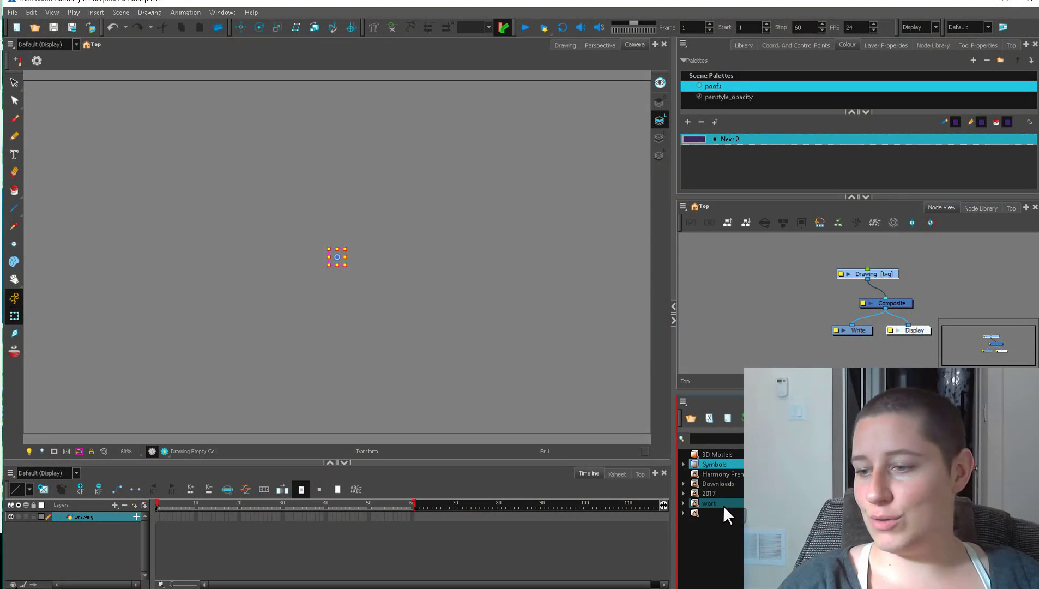
Add the asdf template from the work library to the node network and brush a small dot on its layer.
click(723, 505)
mouse_move(791, 470)
mouse_down()
mouse_move(894, 331)
mouse_move(948, 284)
mouse_move(894, 299)
mouse_up()
click(950, 279)
key(alt+b)
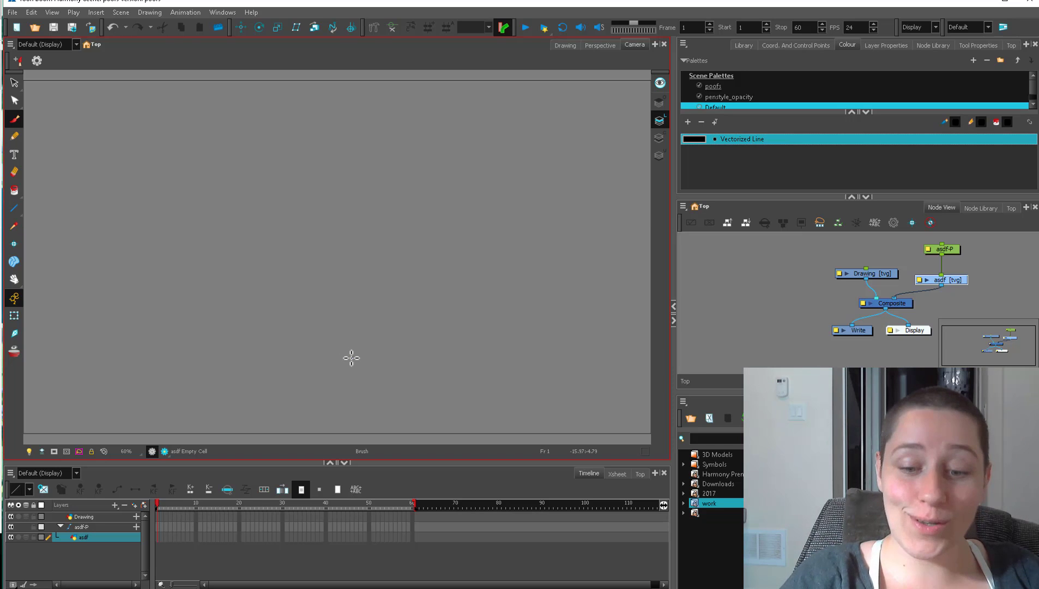
click(353, 358)
Extend the exposure of the asdf layer's dot drawing from frame 1 through frame 60.
click(865, 272)
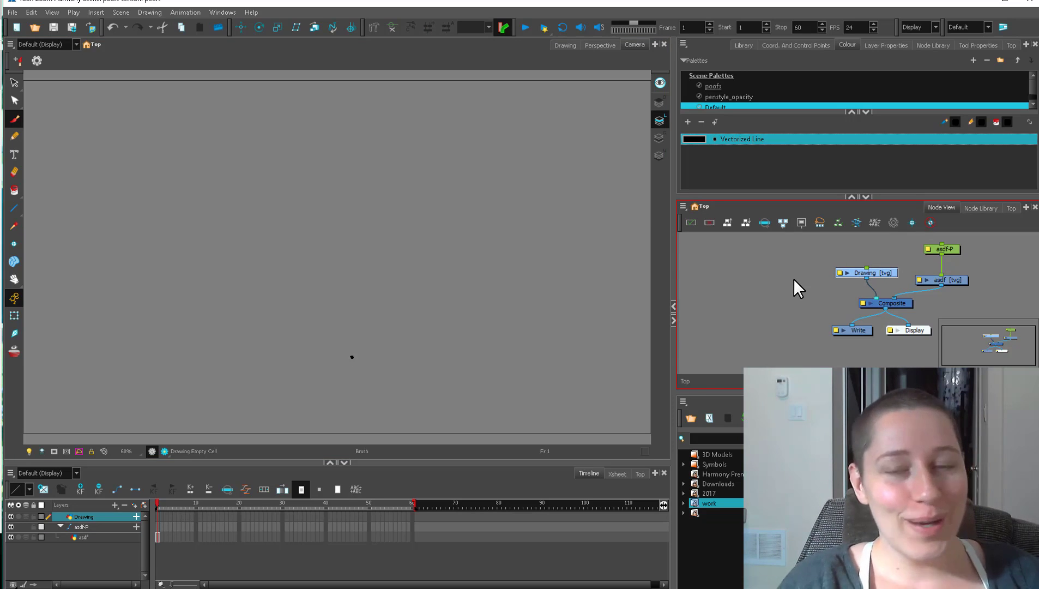
click(891, 263)
drag(867, 273, 870, 273)
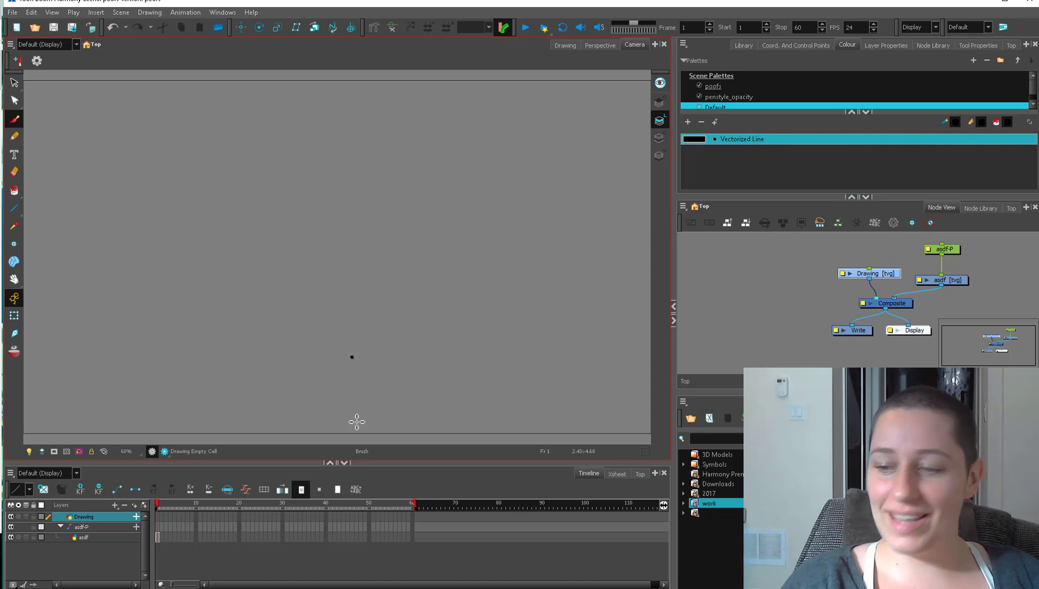
click(413, 537)
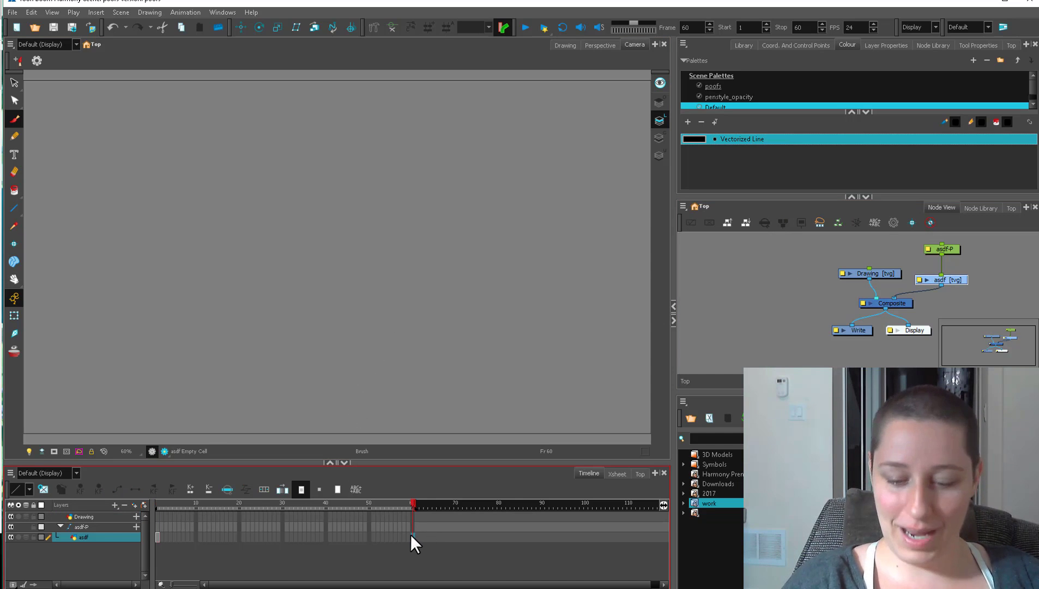
drag(411, 535, 159, 537)
On frame 1 of the Drawing layer, sketch a vertical impact line with round smoke puffs spreading from its base.
drag(872, 274, 873, 270)
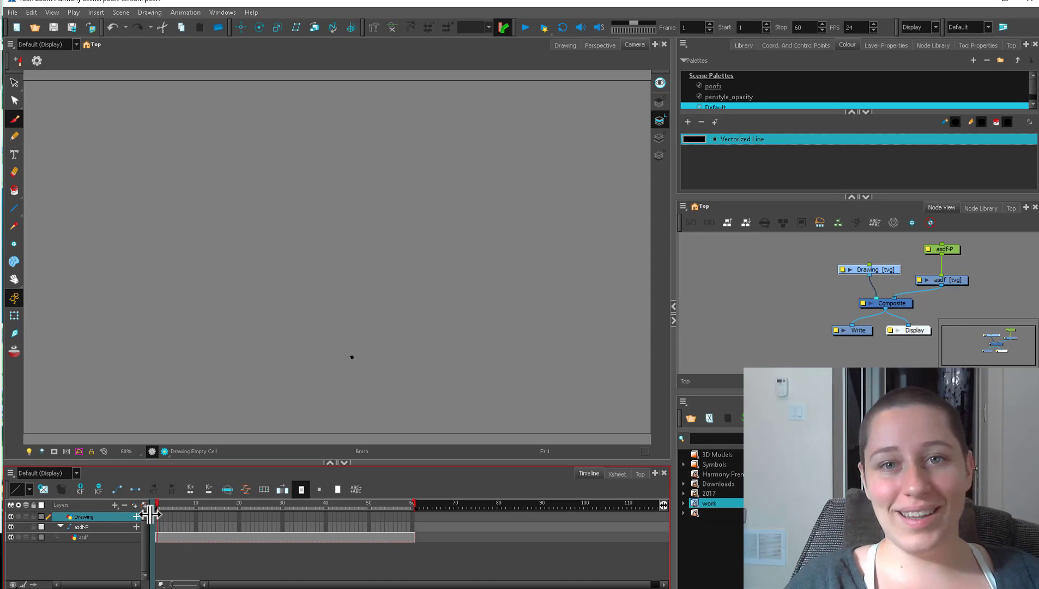
click(914, 269)
drag(883, 271, 886, 269)
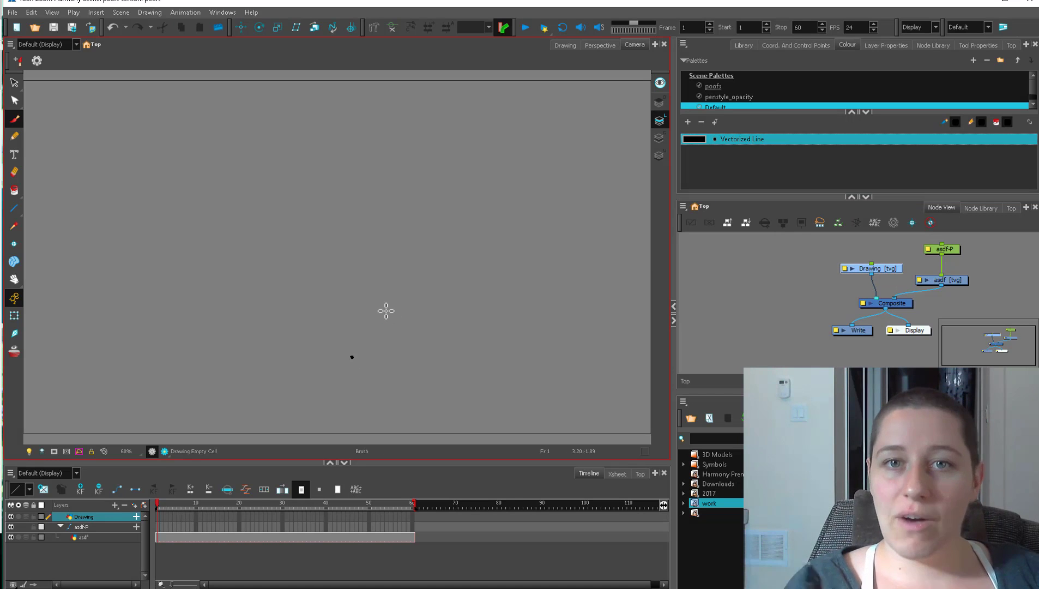
drag(888, 272, 885, 271)
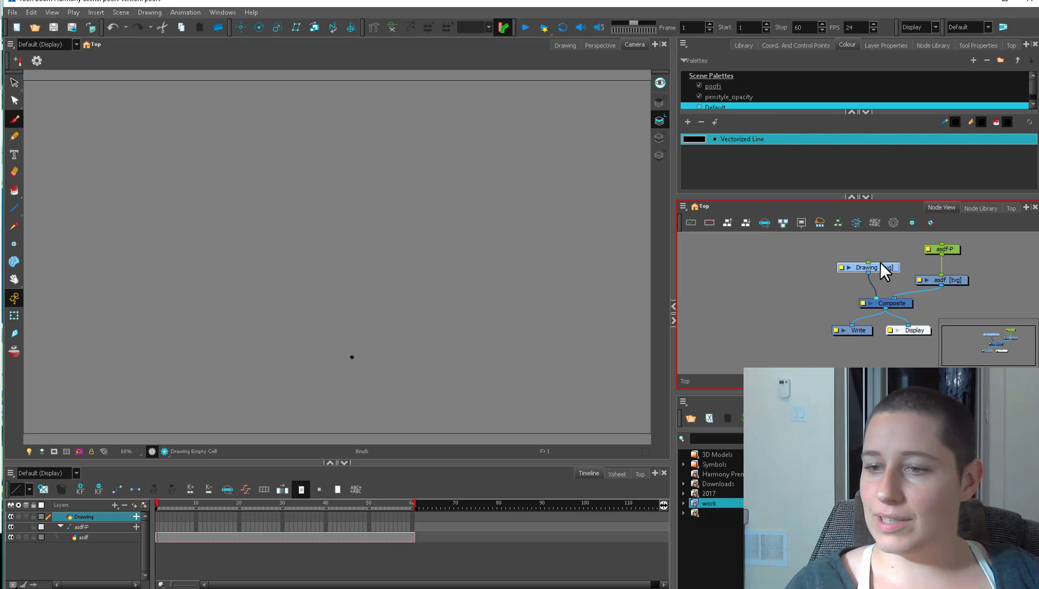
mouse_move(347, 141)
mouse_down()
mouse_move(348, 250)
mouse_move(356, 223)
mouse_move(347, 251)
mouse_move(389, 249)
mouse_move(302, 255)
mouse_move(364, 254)
mouse_move(324, 253)
mouse_move(306, 227)
mouse_move(298, 237)
mouse_move(335, 253)
mouse_move(391, 231)
mouse_move(347, 251)
mouse_move(361, 238)
mouse_move(354, 254)
mouse_move(406, 240)
mouse_move(370, 236)
mouse_move(378, 214)
mouse_move(348, 221)
mouse_move(346, 234)
mouse_move(404, 246)
mouse_up()
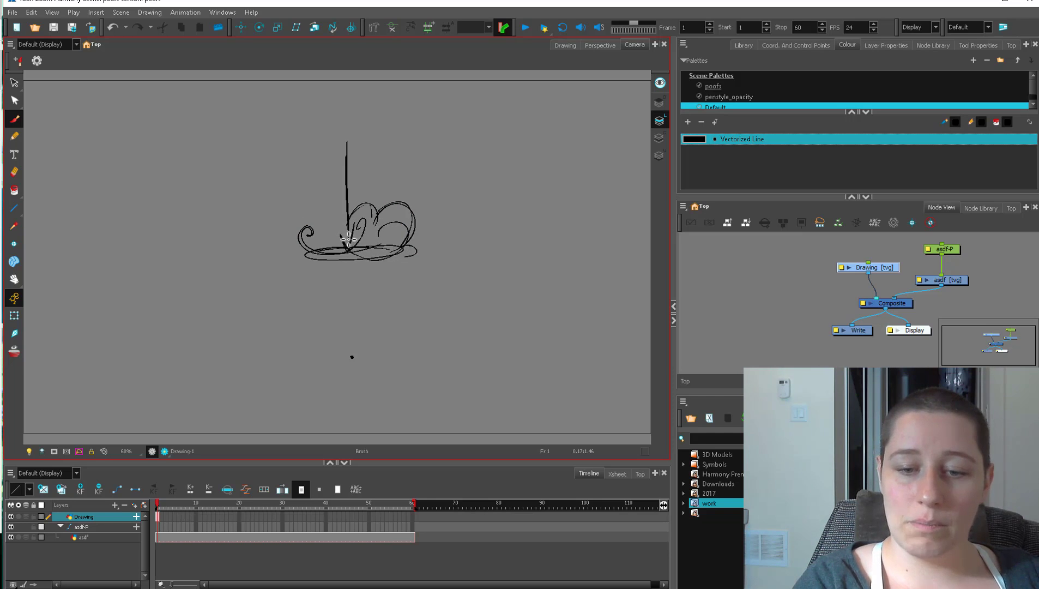
drag(329, 229, 355, 263)
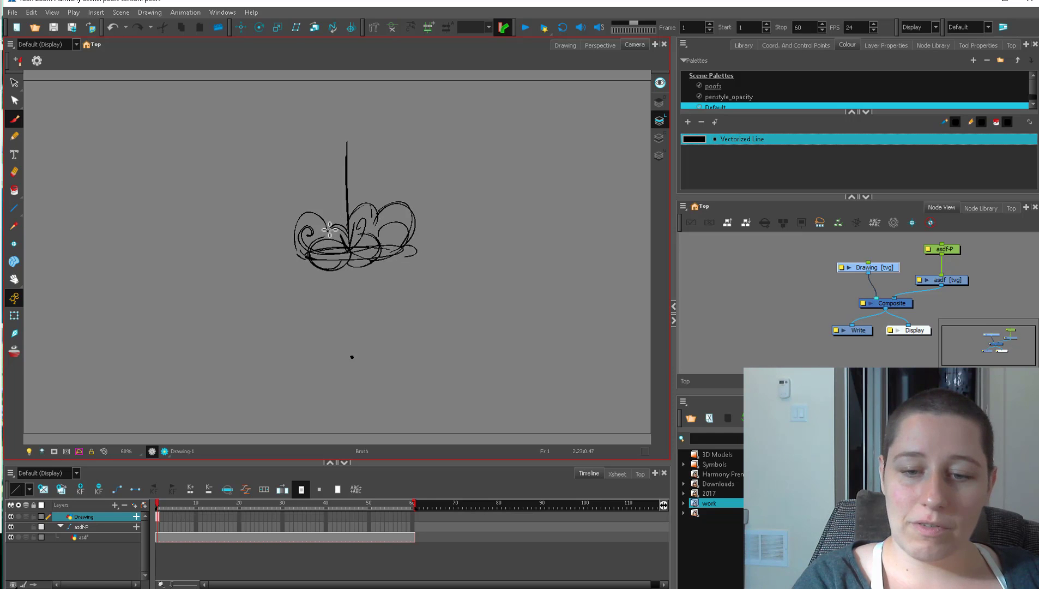
mouse_move(329, 228)
mouse_down()
mouse_move(299, 220)
mouse_move(302, 256)
mouse_up()
Draw outward direction arrows on both sides of the vertical-impact smoke puff.
drag(420, 246, 463, 241)
drag(416, 214, 475, 184)
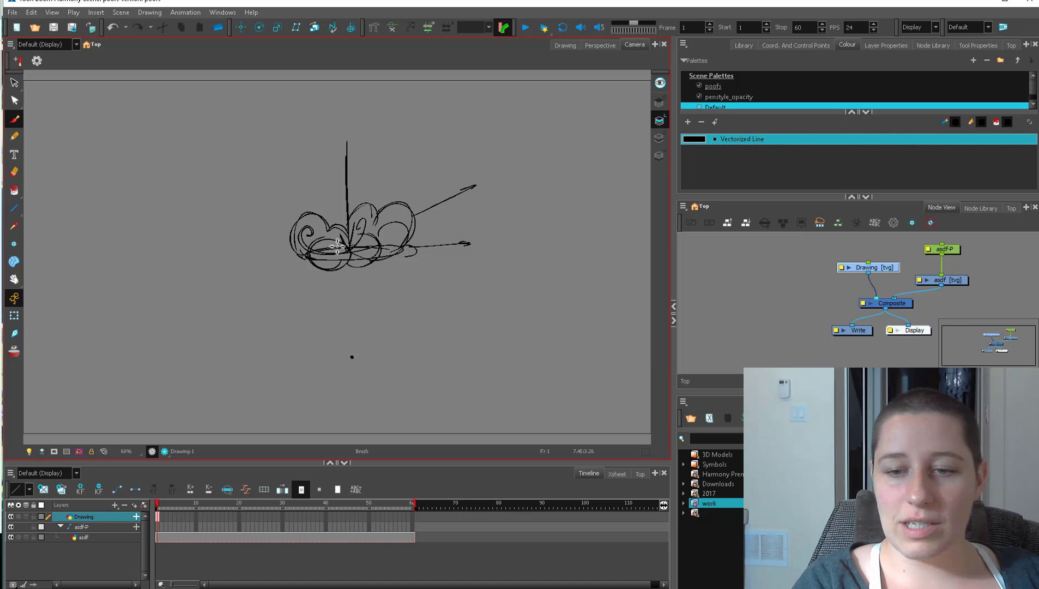
mouse_move(271, 204)
mouse_down()
mouse_move(347, 251)
mouse_move(284, 252)
mouse_up()
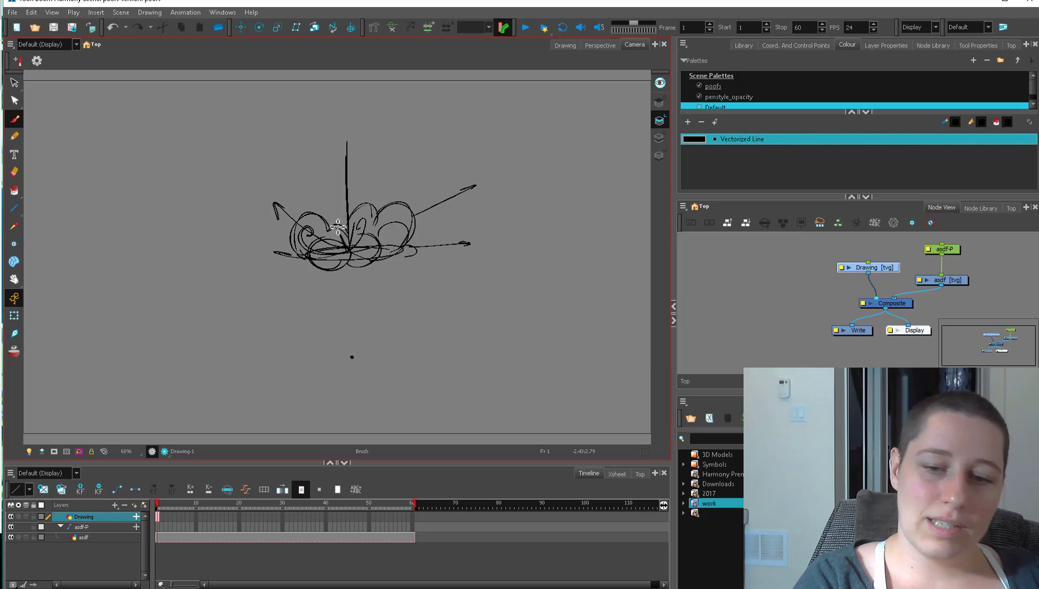
Sketch a diagonal impact line hitting the ground, with a billowing dust cloud building up ahead of it.
drag(495, 267, 469, 266)
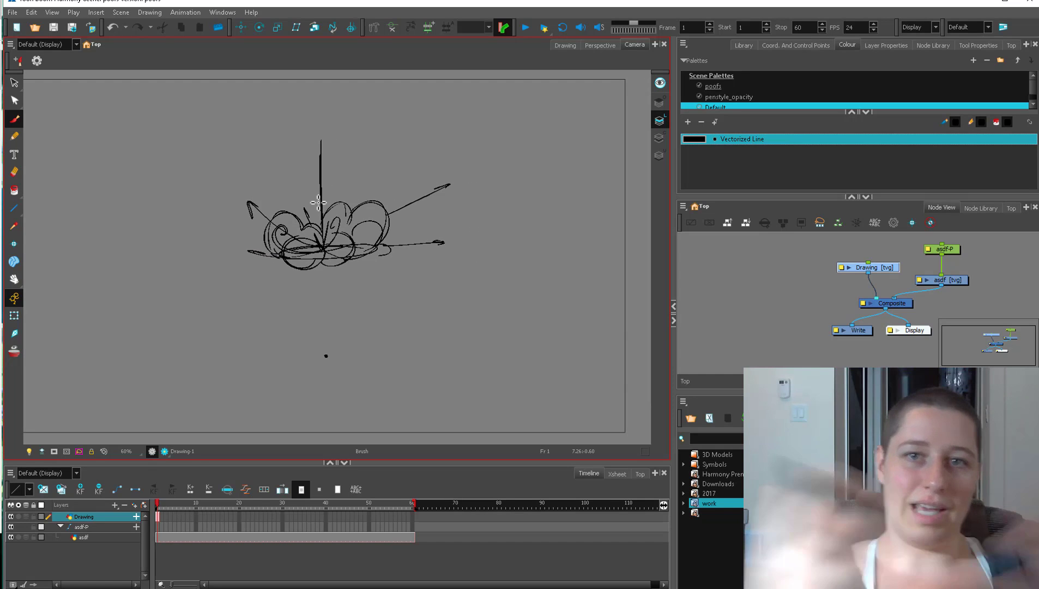
mouse_move(392, 288)
mouse_down()
mouse_move(460, 351)
mouse_move(447, 350)
mouse_move(552, 372)
mouse_move(466, 371)
mouse_move(479, 355)
mouse_move(502, 380)
mouse_move(543, 326)
mouse_move(523, 354)
mouse_move(563, 332)
mouse_move(572, 375)
mouse_up()
drag(547, 315, 478, 353)
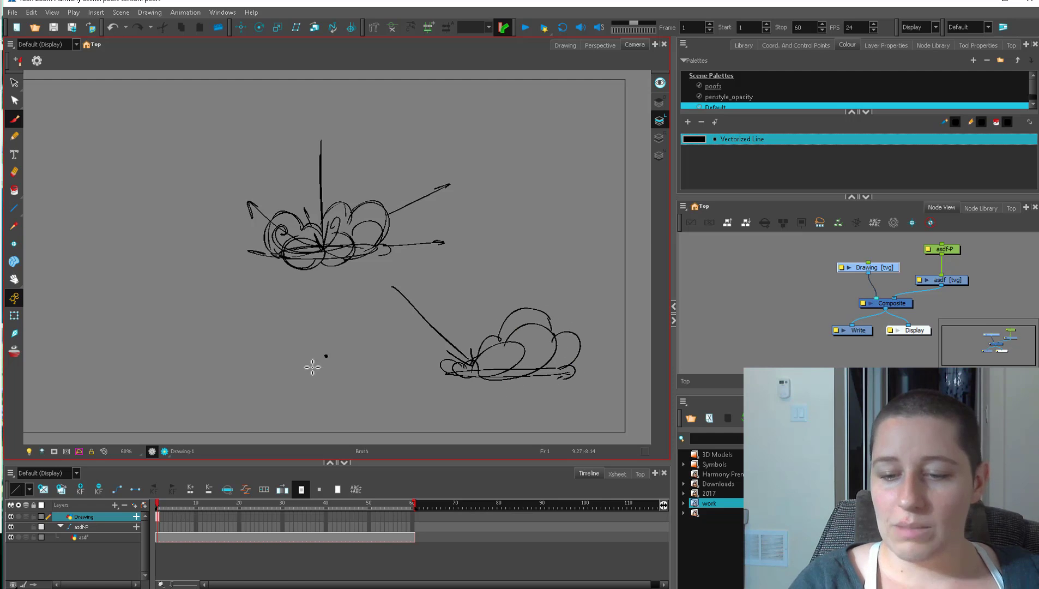
Sketch a pair of legs with a curved sweep beneath them and a dust puff kicked up at the front foot.
mouse_move(137, 283)
mouse_down()
mouse_move(123, 326)
mouse_move(98, 348)
mouse_up()
mouse_move(153, 279)
mouse_down()
mouse_move(137, 324)
mouse_move(194, 328)
mouse_up()
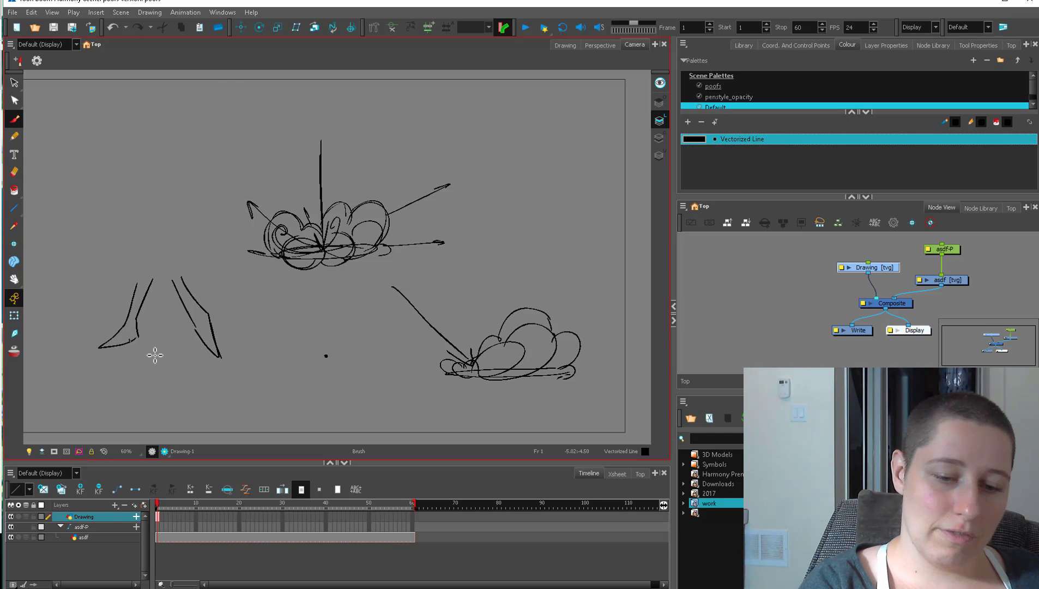
mouse_move(131, 340)
mouse_down()
mouse_move(233, 331)
mouse_move(264, 315)
mouse_up()
mouse_move(232, 350)
mouse_down()
mouse_move(203, 353)
mouse_move(304, 323)
mouse_up()
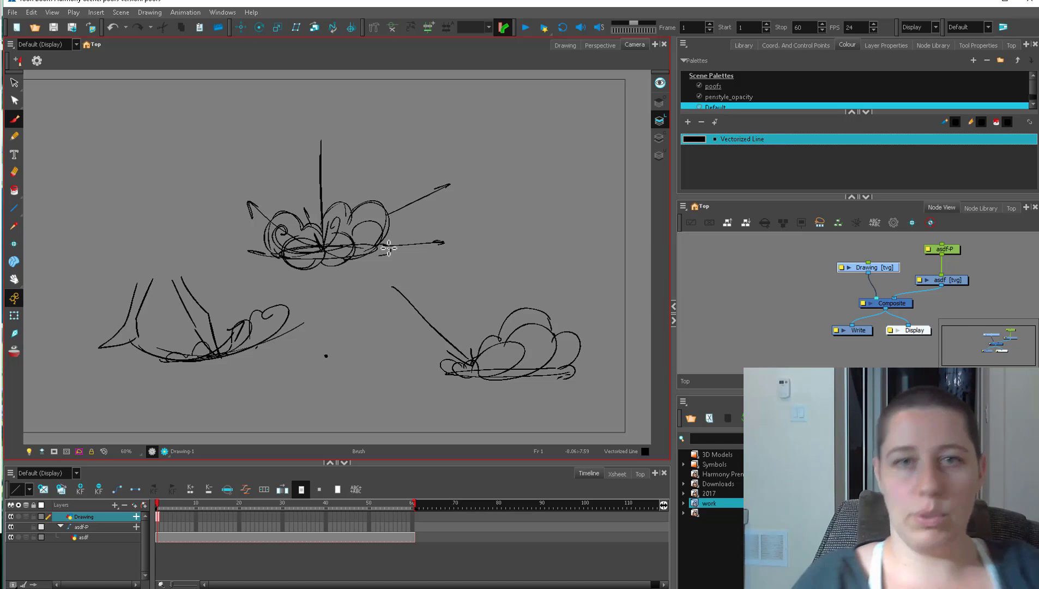
Sketch a wall in perspective with horizontal guide lines beside the puffs, deleting one stray line and drawing its lower edge.
drag(526, 260, 392, 306)
mouse_move(403, 121)
mouse_down()
mouse_move(394, 339)
mouse_move(590, 333)
mouse_move(596, 117)
mouse_move(592, 333)
mouse_up()
drag(398, 161, 572, 164)
drag(398, 236, 600, 218)
drag(400, 300, 602, 262)
key(alt+s)
click(534, 335)
key(Delete)
key(alt+b)
drag(413, 353, 600, 308)
Add two vertical guide lines to the perspective wall and draw an oval impact area in its middle.
drag(464, 124, 474, 341)
drag(547, 133, 536, 296)
mouse_move(478, 254)
mouse_down()
mouse_move(534, 248)
mouse_move(492, 192)
mouse_move(495, 275)
mouse_move(494, 184)
mouse_up()
drag(552, 250, 482, 248)
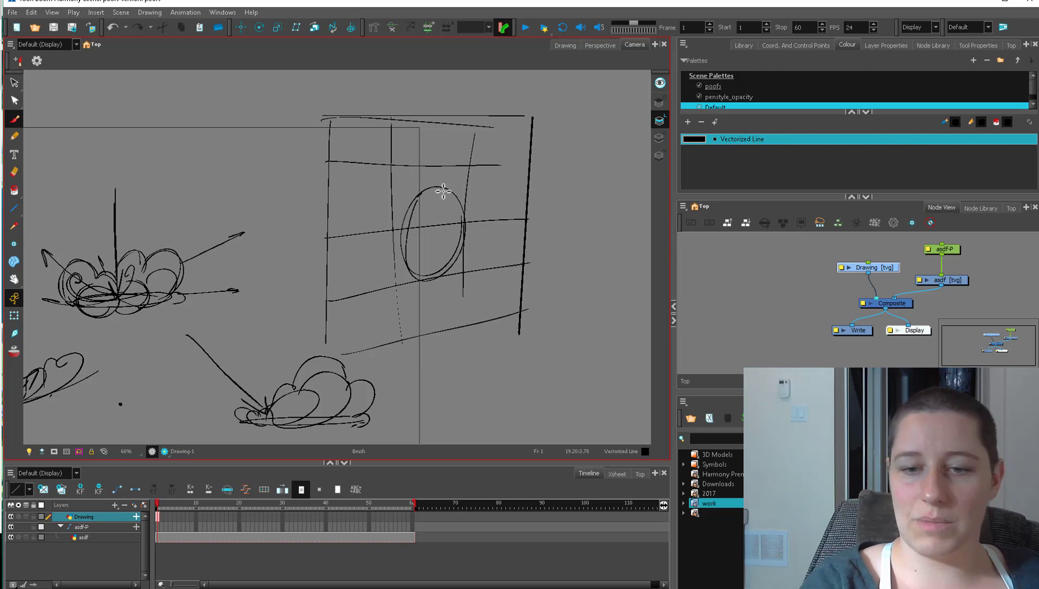
Draw direction arrows radiating outward from the oval on the wall.
mouse_move(455, 220)
mouse_down()
mouse_move(654, 150)
mouse_move(563, 180)
mouse_move(591, 165)
mouse_move(578, 172)
mouse_move(528, 127)
mouse_move(560, 110)
mouse_up()
mouse_move(459, 247)
mouse_down()
mouse_move(599, 311)
mouse_move(554, 305)
mouse_up()
drag(419, 247, 436, 337)
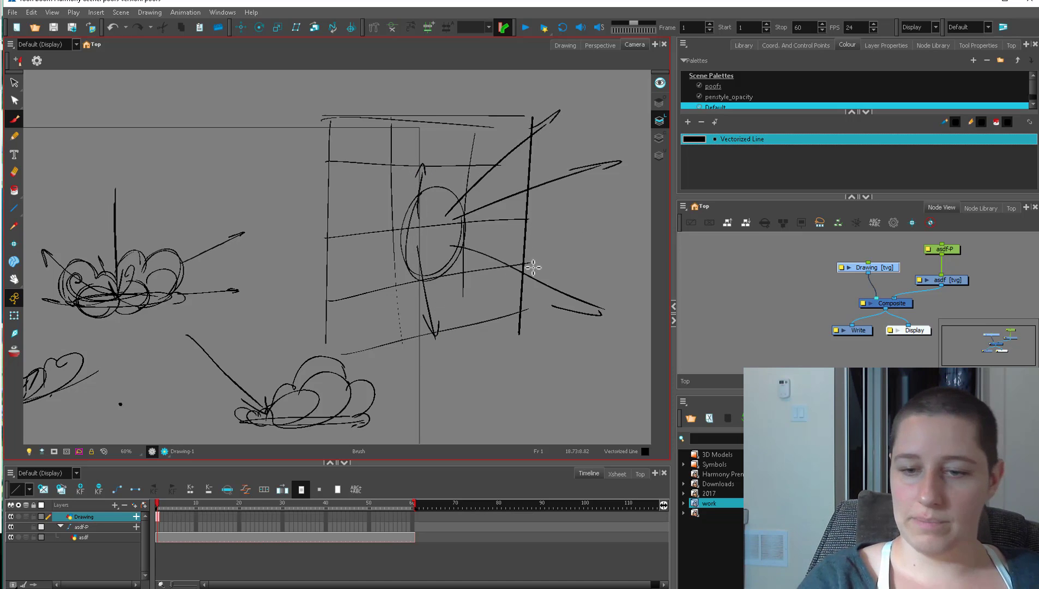
Sketch elongated smoke lobes along the wall arrows and around the oval, undoing the oversized upper lobe and redrawing it smaller.
mouse_move(416, 206)
mouse_down()
mouse_move(458, 180)
mouse_move(449, 221)
mouse_up()
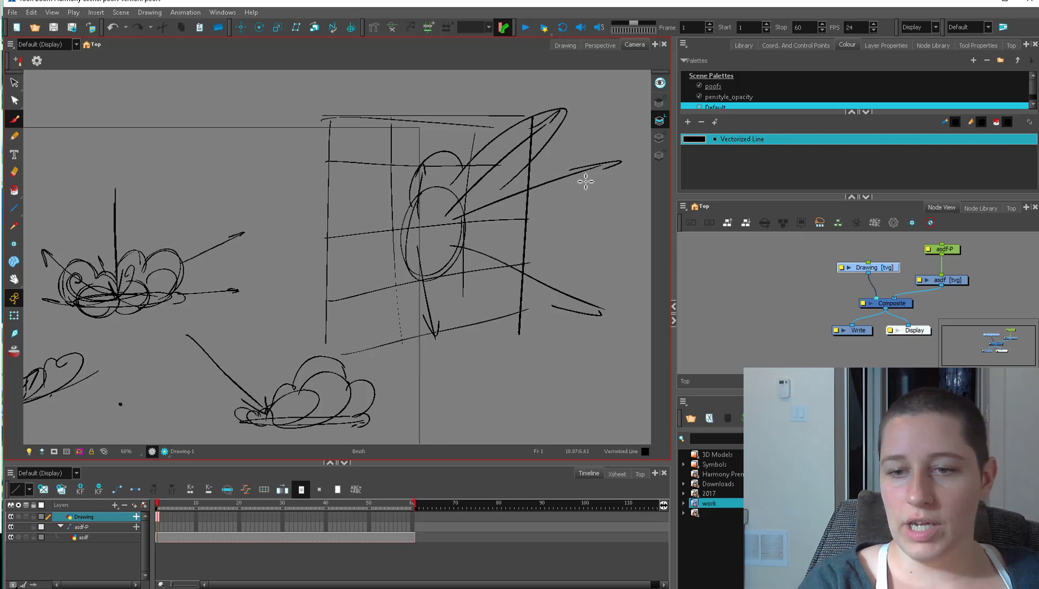
key(ctrl+z)
mouse_move(464, 172)
mouse_down()
mouse_move(498, 195)
mouse_move(534, 196)
mouse_move(510, 177)
mouse_move(610, 177)
mouse_move(502, 231)
mouse_move(488, 182)
mouse_up()
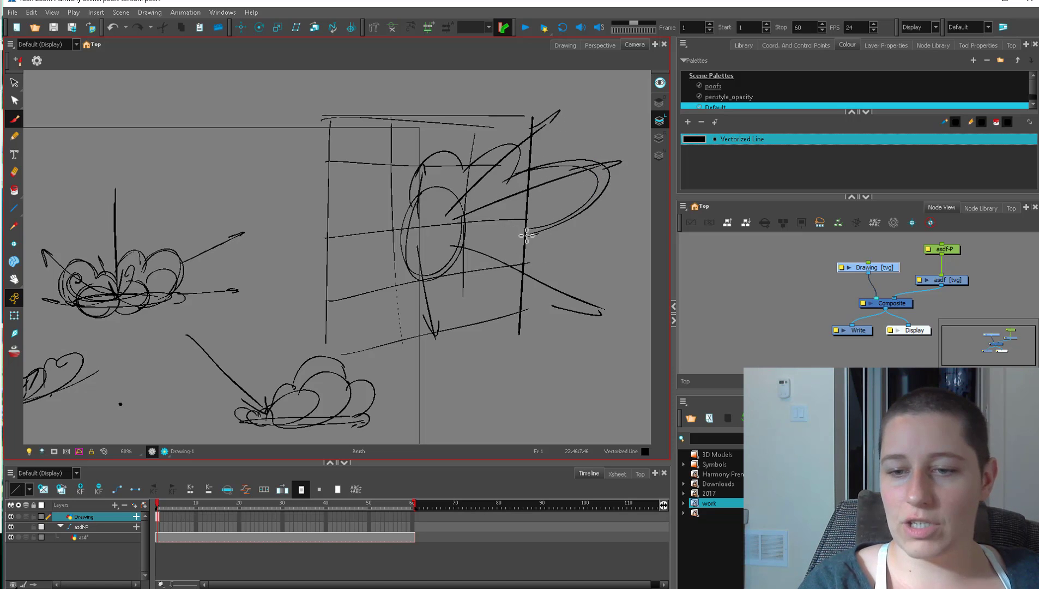
mouse_move(527, 236)
mouse_down()
mouse_move(524, 260)
mouse_move(453, 269)
mouse_up()
mouse_move(407, 246)
mouse_down()
mouse_move(420, 331)
mouse_move(465, 276)
mouse_up()
drag(416, 208, 426, 199)
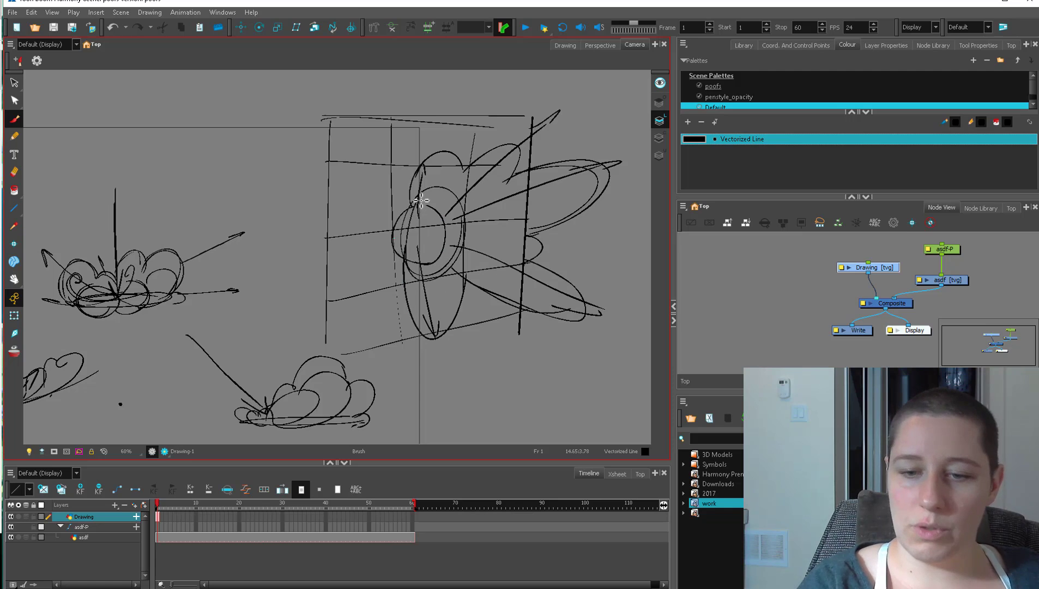
Fill the wall explosion with smaller overlapping puffs between the main smoke lobes.
mouse_move(403, 265)
mouse_down()
mouse_move(470, 280)
mouse_move(447, 304)
mouse_move(463, 265)
mouse_up()
mouse_move(530, 258)
mouse_down()
mouse_move(544, 300)
mouse_move(487, 263)
mouse_move(525, 292)
mouse_up()
drag(527, 238, 526, 255)
mouse_move(489, 185)
mouse_down()
mouse_move(547, 191)
mouse_move(582, 172)
mouse_move(450, 186)
mouse_move(461, 184)
mouse_move(455, 221)
mouse_move(506, 262)
mouse_up()
drag(451, 238, 473, 259)
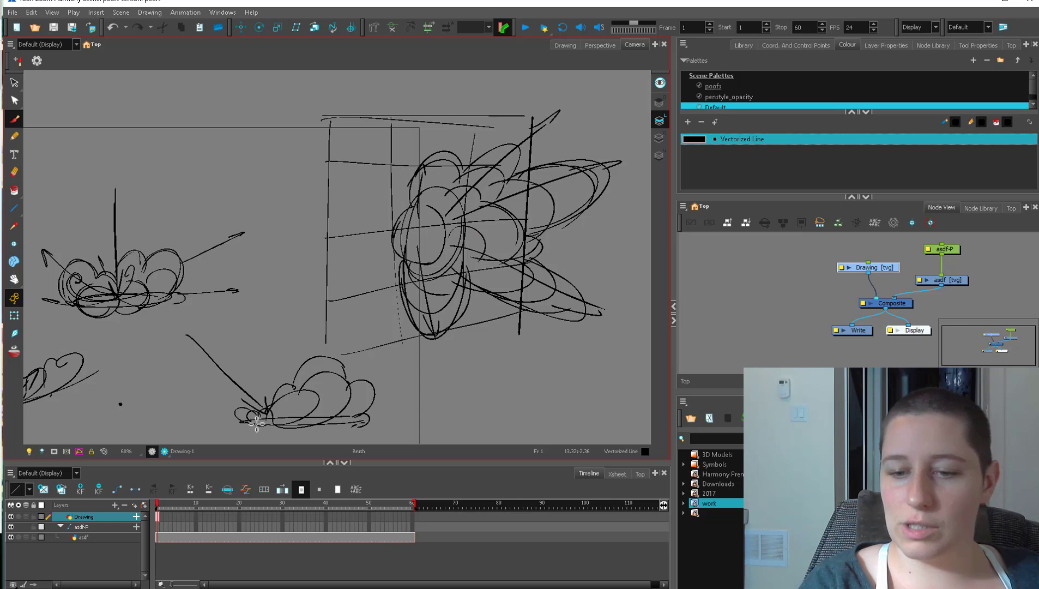
Build up volume in the diagonal-impact dust cloud with overlapping round shapes.
drag(493, 376, 483, 328)
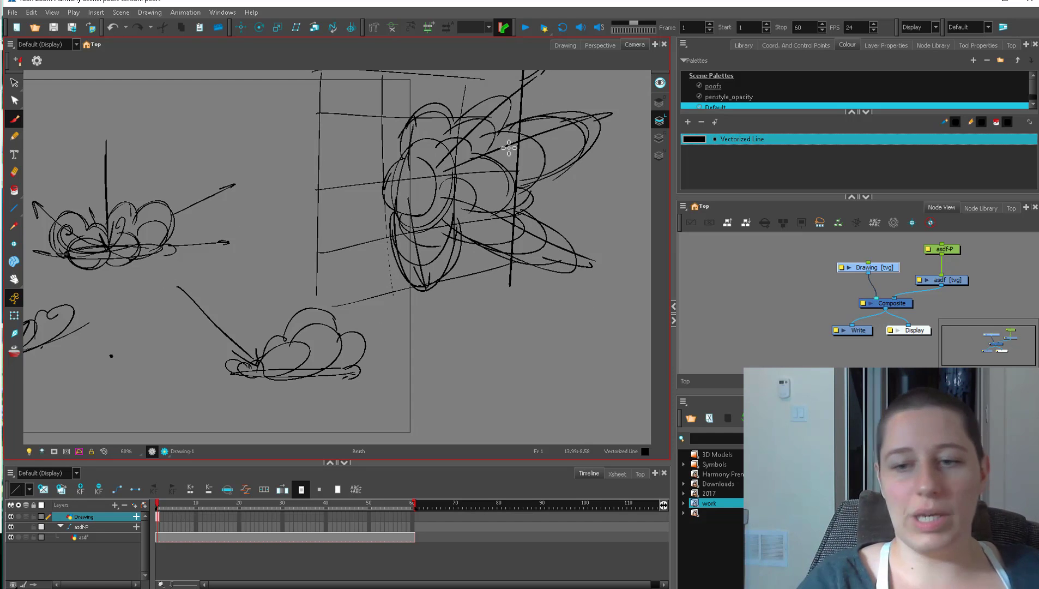
scroll(495, 204, up, 2)
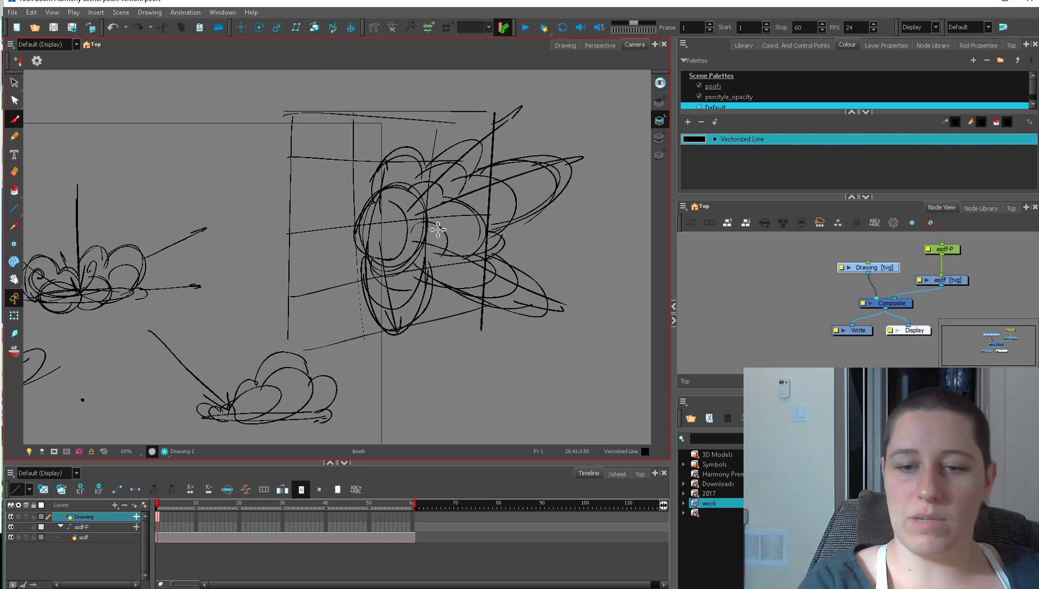
drag(536, 271, 395, 304)
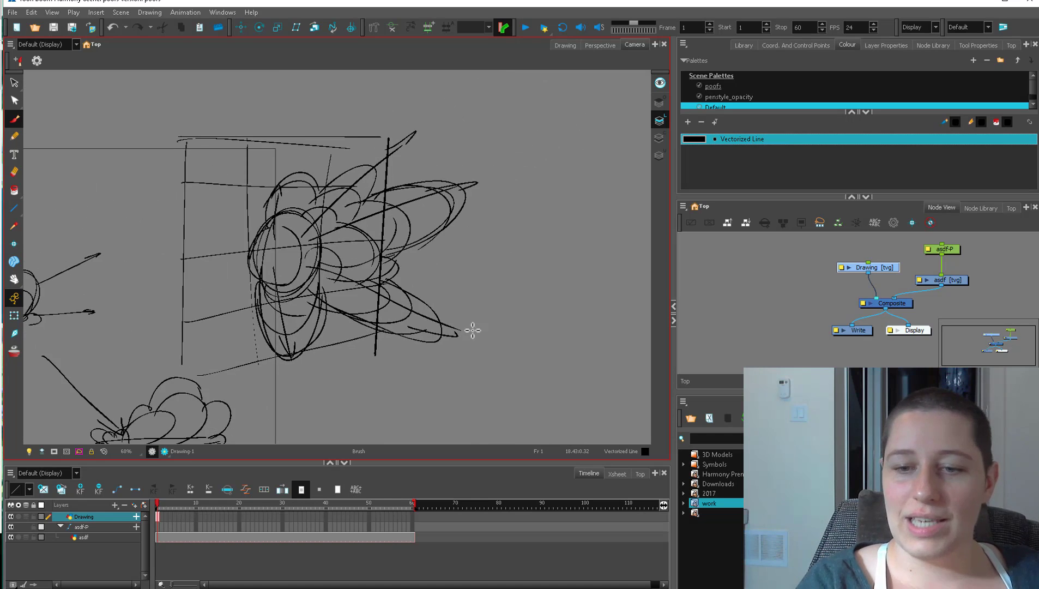
drag(488, 346, 624, 225)
key(1)
drag(357, 304, 455, 301)
key(2)
key(2)
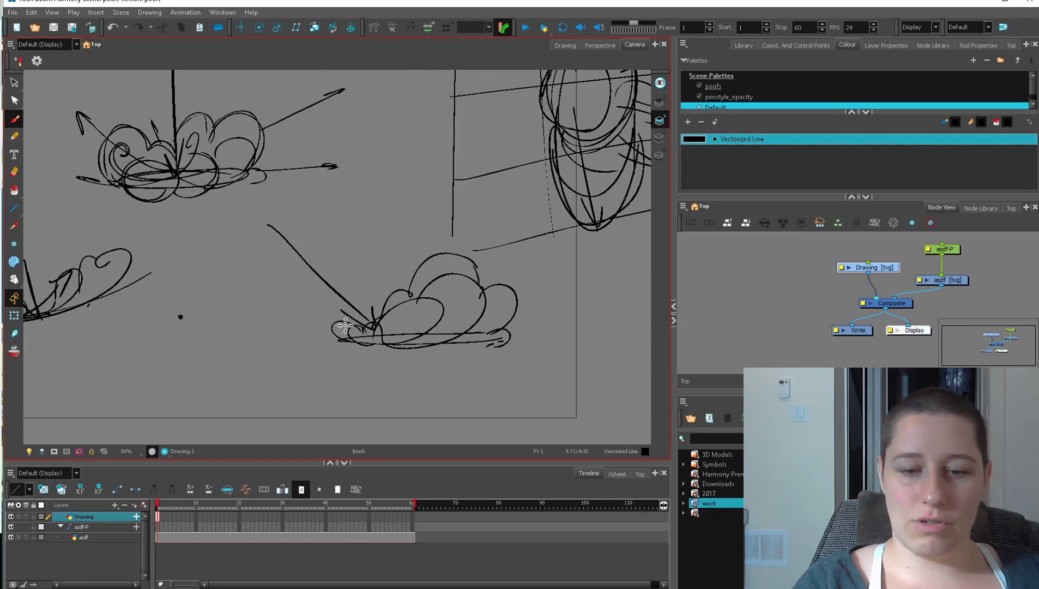
mouse_move(387, 309)
mouse_down()
mouse_move(424, 347)
mouse_move(420, 303)
mouse_move(413, 352)
mouse_move(415, 321)
mouse_move(380, 324)
mouse_move(444, 283)
mouse_move(422, 296)
mouse_move(478, 292)
mouse_move(425, 309)
mouse_up()
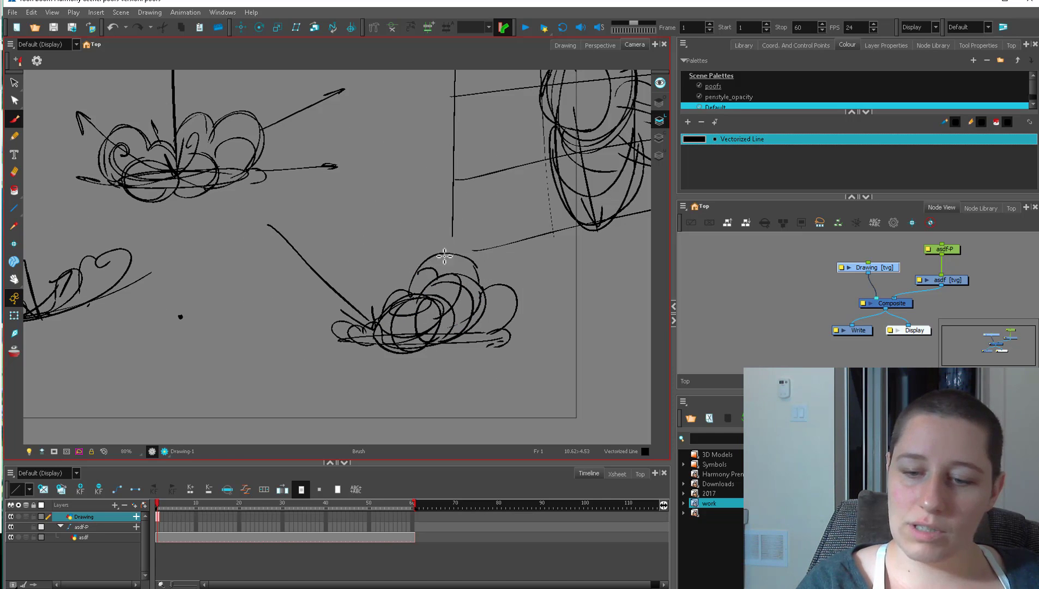
mouse_move(450, 255)
mouse_down()
mouse_move(518, 295)
mouse_move(474, 346)
mouse_move(503, 340)
mouse_move(485, 336)
mouse_up()
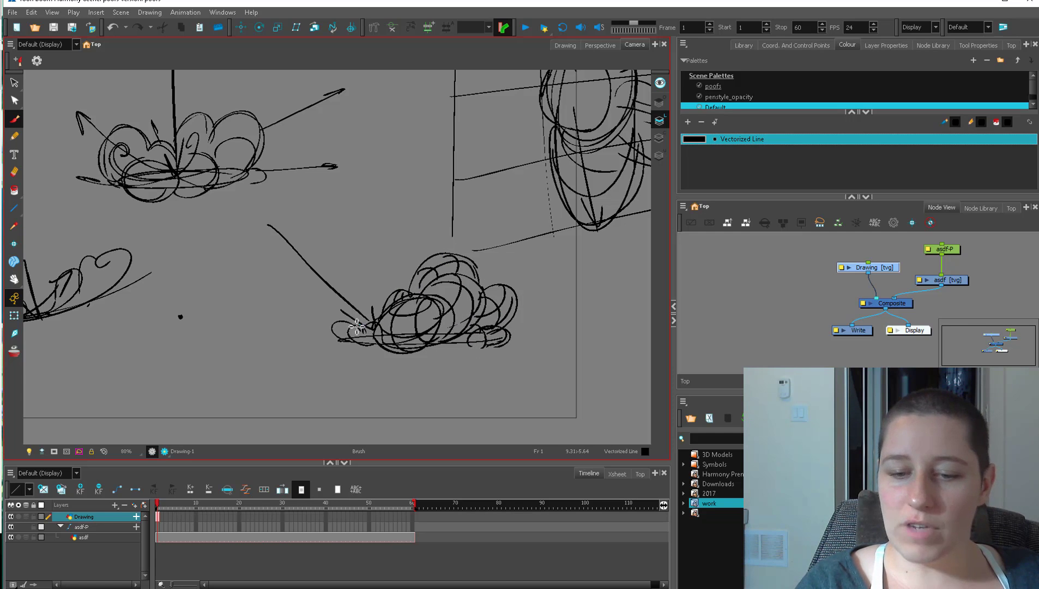
Outline a simple flat-bottomed cloud below the camera frame and add outward arrows around it.
scroll(392, 388, down, 3)
mouse_move(374, 395)
mouse_down()
mouse_move(482, 338)
mouse_move(551, 401)
mouse_move(587, 411)
mouse_move(556, 398)
mouse_up()
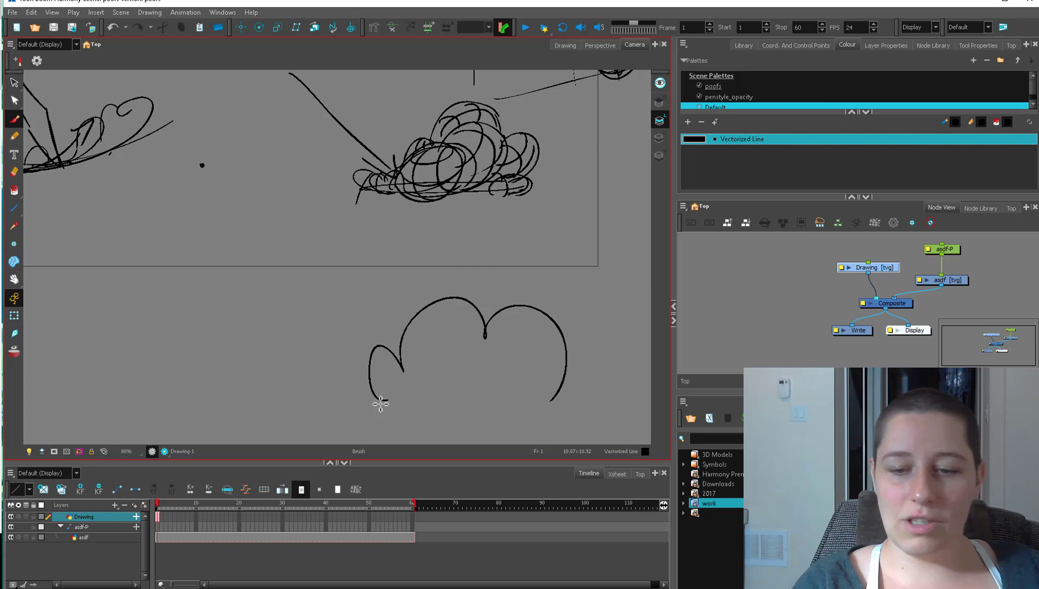
key(2)
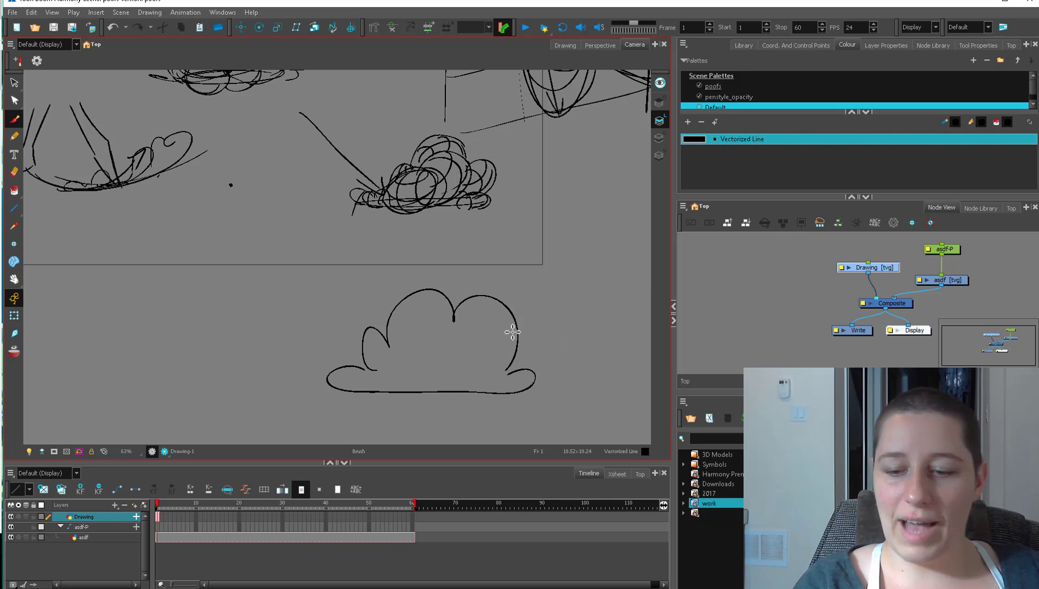
drag(510, 338, 553, 287)
mouse_move(435, 302)
mouse_down()
mouse_move(371, 279)
mouse_move(390, 297)
mouse_up()
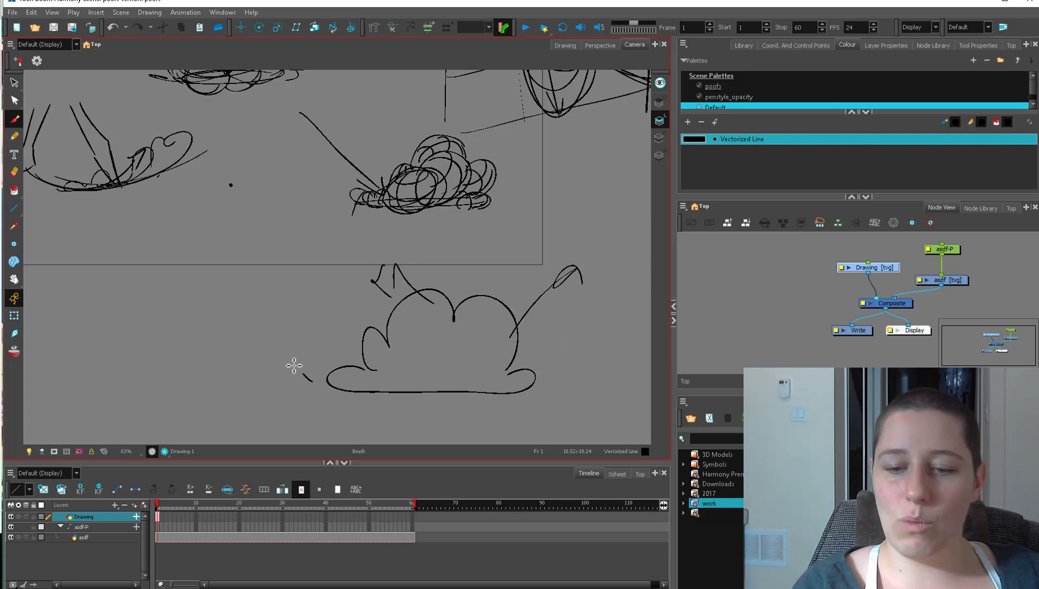
Delete the simple flat-bottomed cloud and its arrows.
drag(428, 171, 416, 262)
key(alt+s)
mouse_move(519, 335)
mouse_down()
mouse_move(485, 255)
mouse_move(428, 238)
mouse_up()
mouse_move(476, 284)
mouse_down()
mouse_move(352, 218)
mouse_move(576, 237)
mouse_up()
key(Delete)
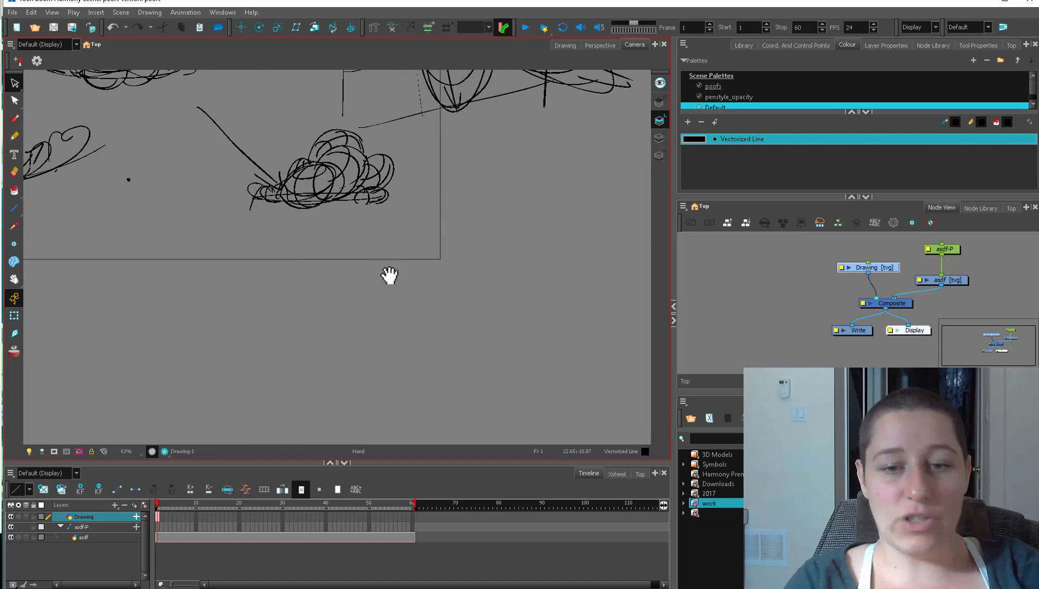
Clear all remaining sketches from frame 1 of the Drawing layer.
drag(395, 286, 425, 435)
key(1)
key(1)
drag(430, 360, 580, 385)
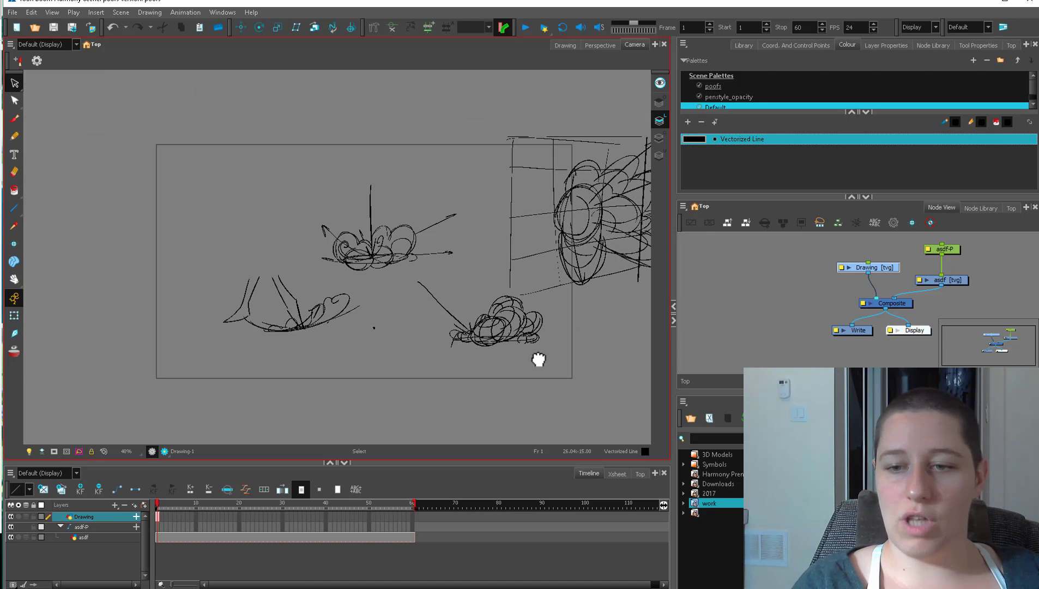
key(ctrl+a)
key(Delete)
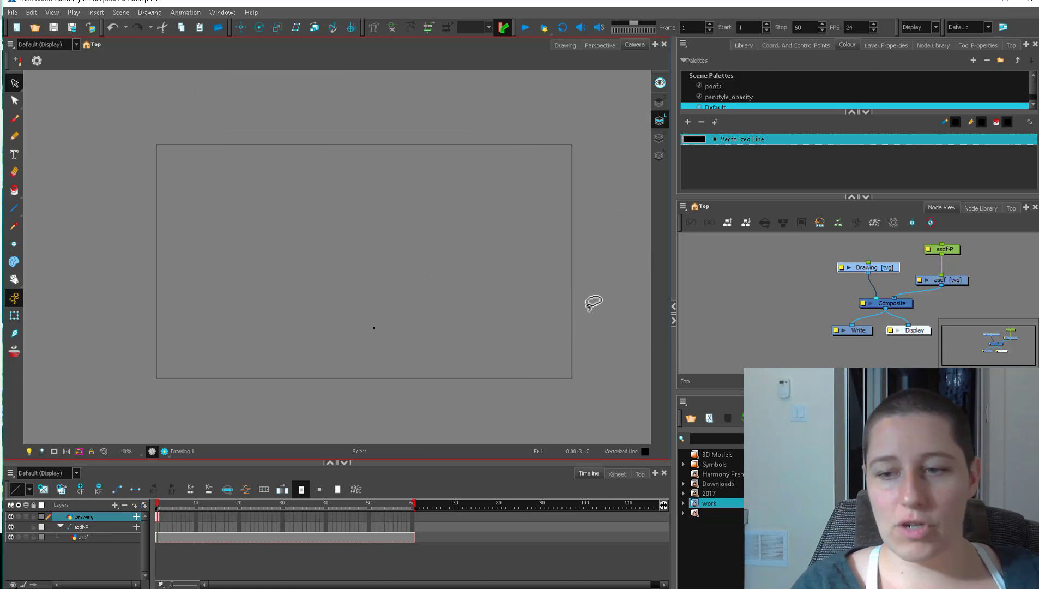
key(2)
key(2)
key(alt+b)
drag(431, 360, 398, 329)
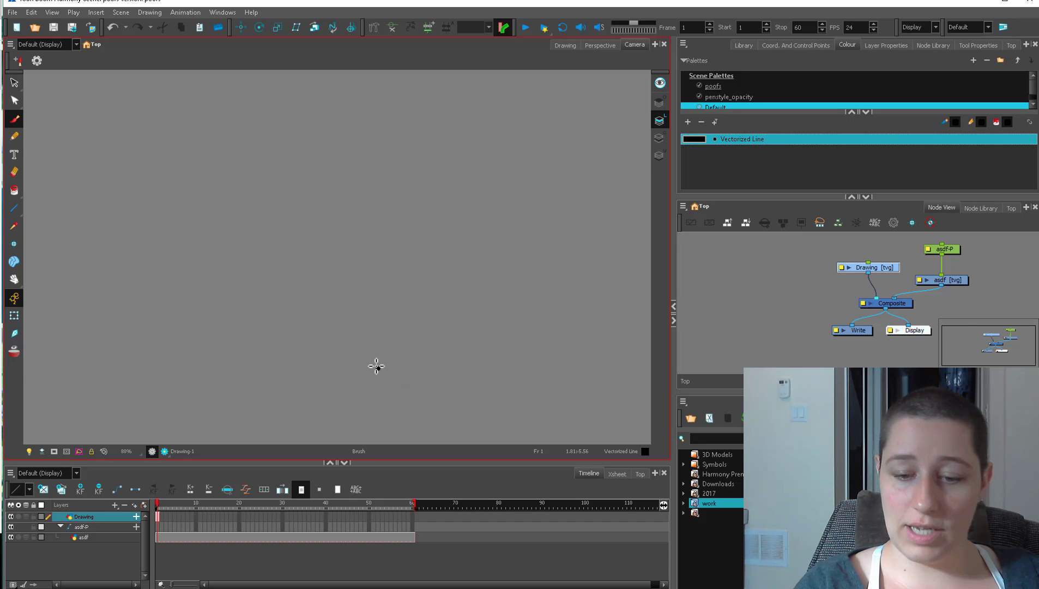
key(ctrl+z)
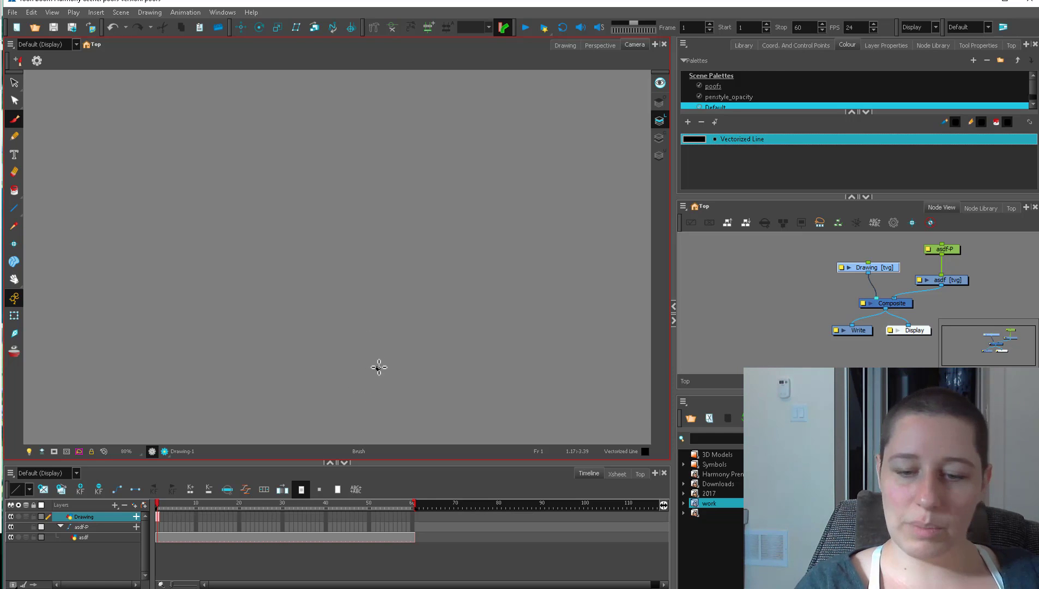
Paint a small solid puff with four rounded lobes on frame 1 and enable onion skinning for frame 2.
mouse_move(377, 368)
mouse_down()
mouse_move(399, 332)
mouse_move(384, 327)
mouse_move(380, 368)
mouse_move(406, 358)
mouse_move(392, 325)
mouse_move(404, 321)
mouse_move(363, 325)
mouse_move(381, 363)
mouse_up()
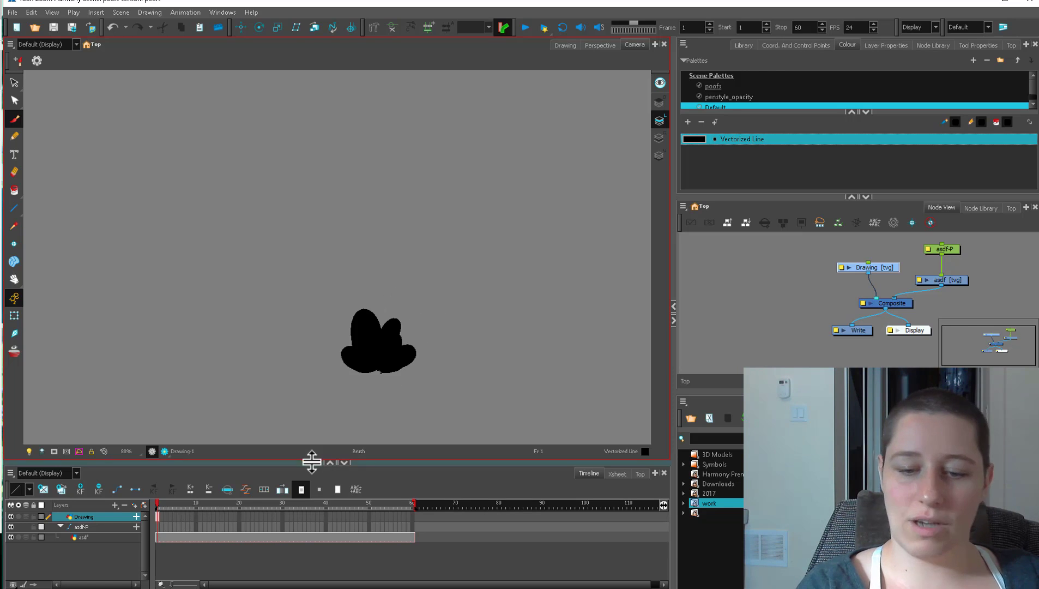
key(period)
click(14, 352)
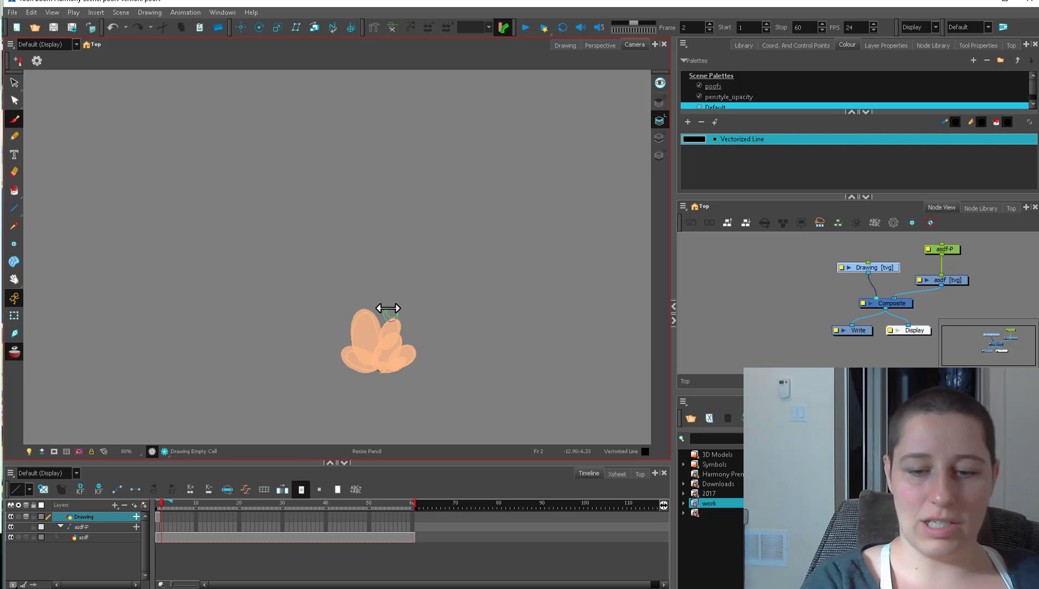
Outline a larger lobed cloud around the first puff on frame 2 of the Drawing layer.
drag(477, 274, 472, 236)
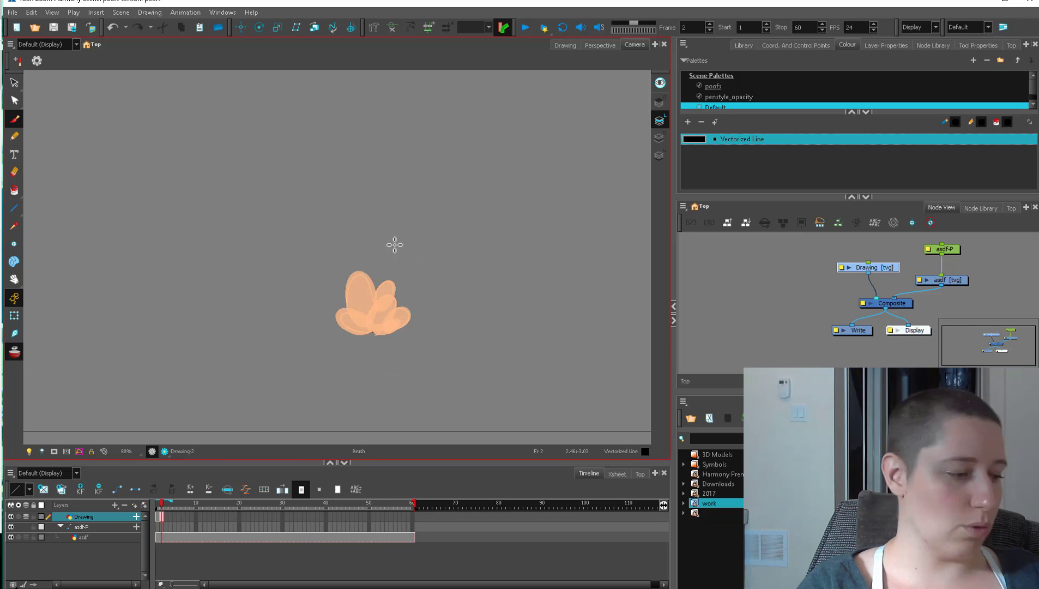
mouse_move(390, 246)
mouse_down()
mouse_move(419, 277)
mouse_move(409, 343)
mouse_move(419, 334)
mouse_up()
key(ctrl+z)
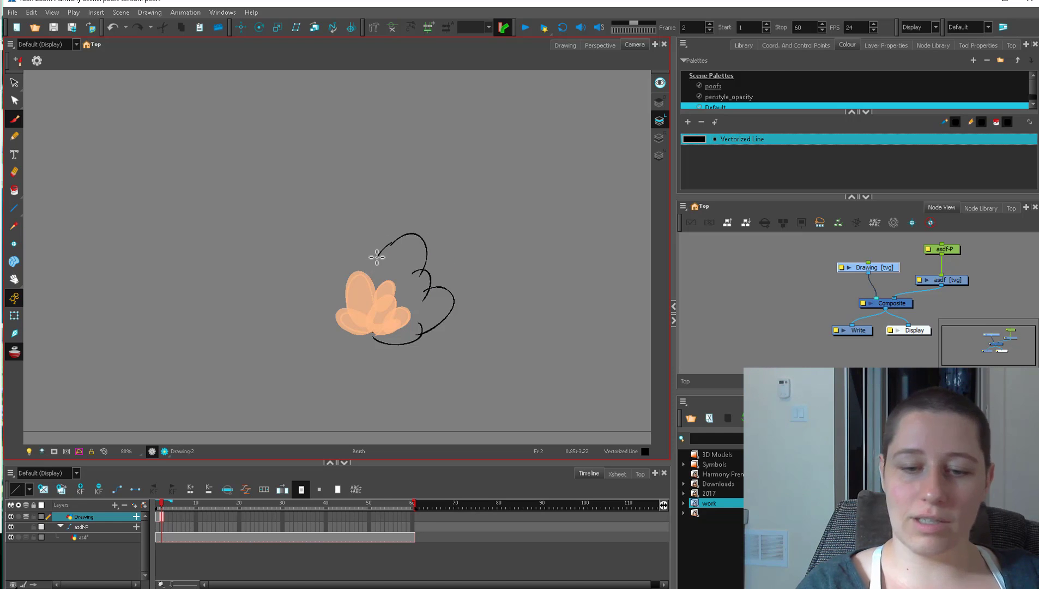
mouse_move(377, 257)
mouse_down()
mouse_move(355, 240)
mouse_move(326, 260)
mouse_up()
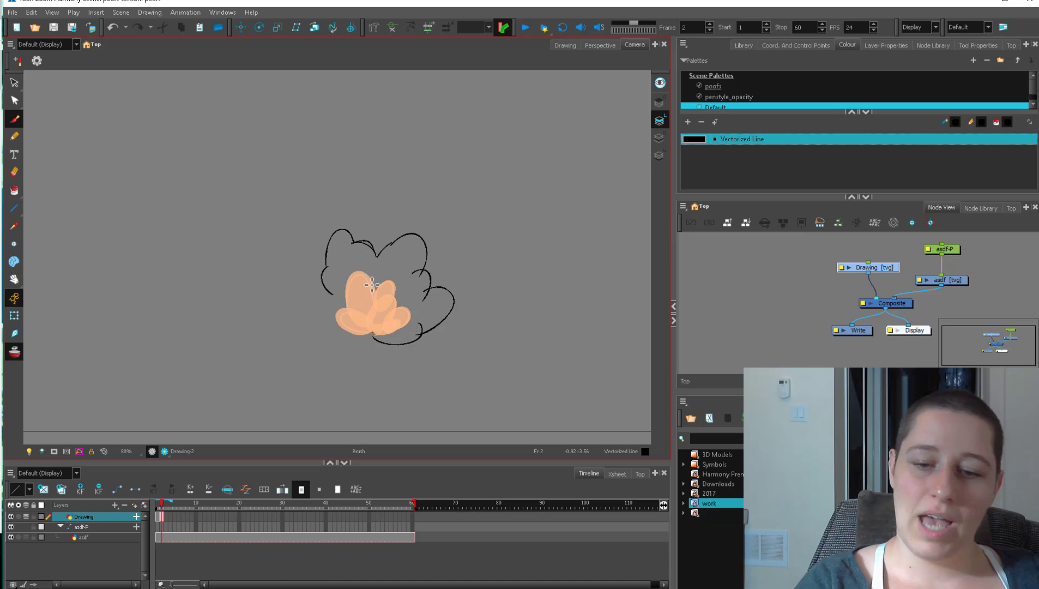
mouse_move(327, 241)
mouse_down()
mouse_move(322, 269)
mouse_move(354, 293)
mouse_move(398, 237)
mouse_move(423, 253)
mouse_move(391, 245)
mouse_move(328, 295)
mouse_move(360, 332)
mouse_move(349, 341)
mouse_move(341, 334)
mouse_move(370, 340)
mouse_move(400, 321)
mouse_up()
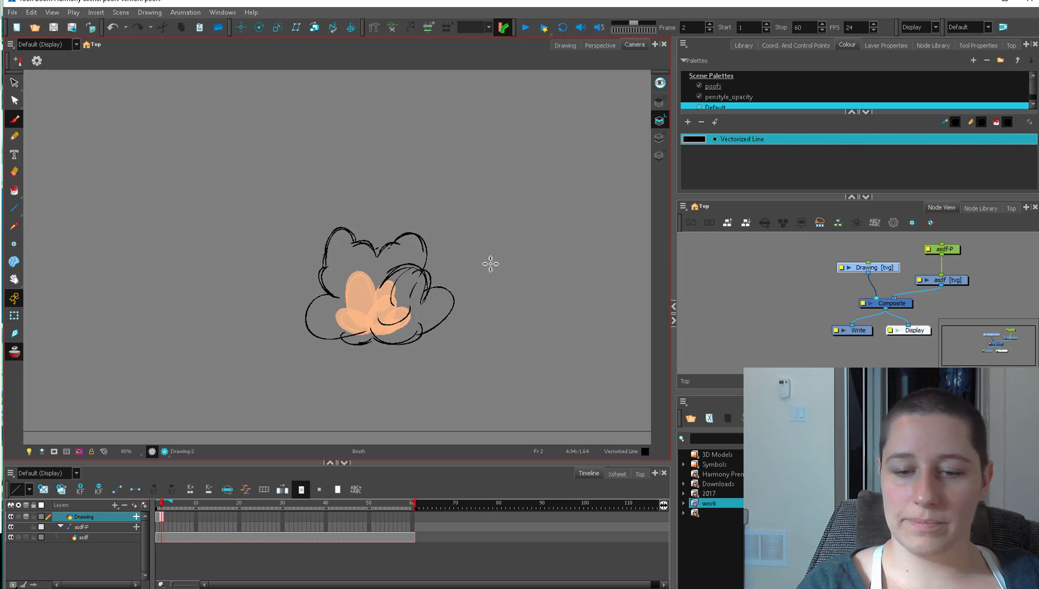
Define the separate inner lobes of the frame 2 cloud and hatch shading along its side and base.
mouse_move(421, 236)
mouse_down()
mouse_move(404, 304)
mouse_move(427, 318)
mouse_move(404, 320)
mouse_up()
mouse_move(422, 284)
mouse_down()
mouse_move(447, 299)
mouse_move(398, 339)
mouse_up()
mouse_move(419, 250)
mouse_down()
mouse_move(381, 243)
mouse_move(369, 248)
mouse_move(355, 280)
mouse_up()
drag(335, 331, 363, 342)
Outline separate bumpy puffs spreading outward around the previous cloud on frame 3, flipping between frames to compare.
mouse_move(380, 252)
mouse_down()
mouse_move(417, 214)
mouse_move(441, 230)
mouse_move(435, 254)
mouse_move(464, 295)
mouse_move(435, 331)
mouse_up()
key(period)
key(comma)
key(period)
mouse_move(428, 266)
mouse_down()
mouse_move(384, 286)
mouse_move(408, 305)
mouse_move(406, 328)
mouse_up()
key(comma)
key(period)
key(comma)
key(period)
key(comma)
key(period)
drag(362, 224, 374, 257)
mouse_move(354, 214)
mouse_down()
mouse_move(332, 225)
mouse_move(332, 211)
mouse_move(334, 259)
mouse_move(325, 247)
mouse_move(315, 281)
mouse_move(352, 249)
mouse_move(343, 274)
mouse_move(372, 264)
mouse_move(305, 328)
mouse_move(292, 325)
mouse_move(322, 338)
mouse_move(334, 291)
mouse_move(334, 317)
mouse_up()
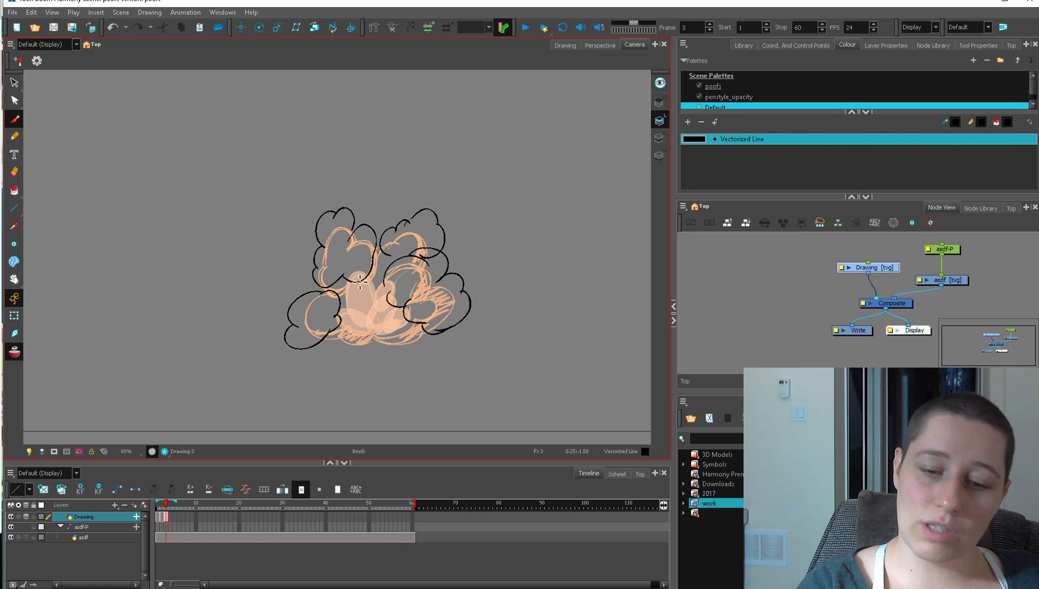
Add the lower middle puffs at the base of the frame 3 cloud.
key(comma)
key(period)
mouse_move(363, 322)
mouse_down()
mouse_move(422, 333)
mouse_move(412, 296)
mouse_move(383, 291)
mouse_move(414, 305)
mouse_up()
key(comma)
key(period)
Add a second asdf drawing node with its own peg and connect it to the Composite.
drag(562, 300, 402, 326)
key(comma)
key(comma)
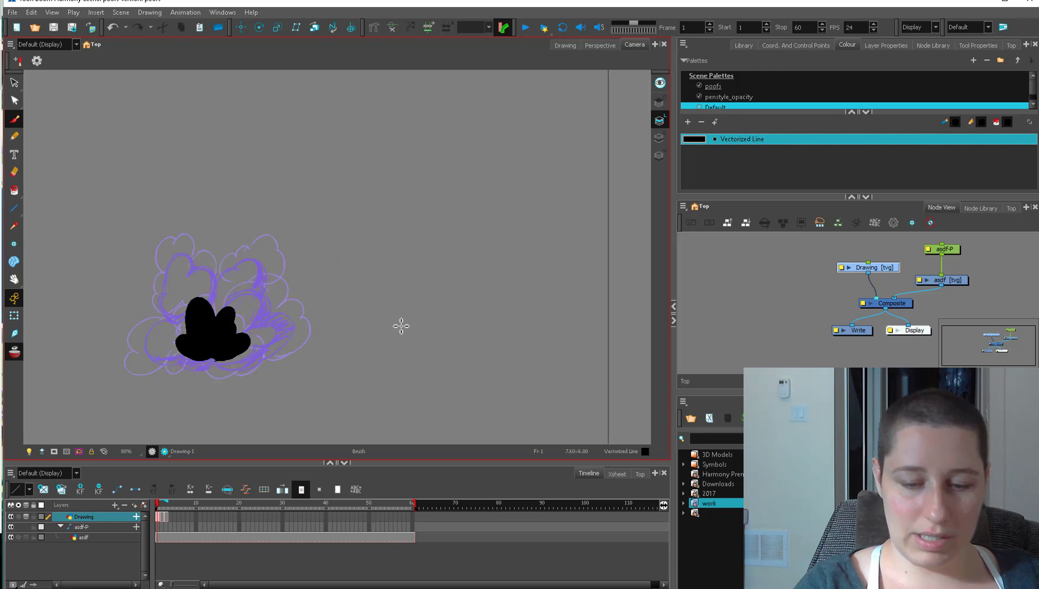
drag(818, 464, 771, 259)
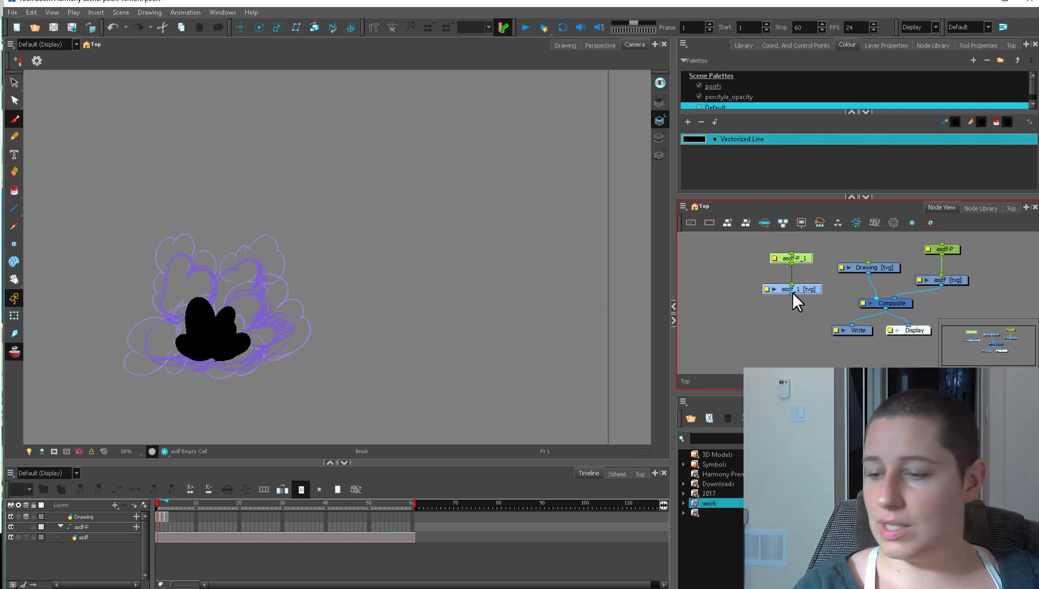
drag(793, 296, 871, 298)
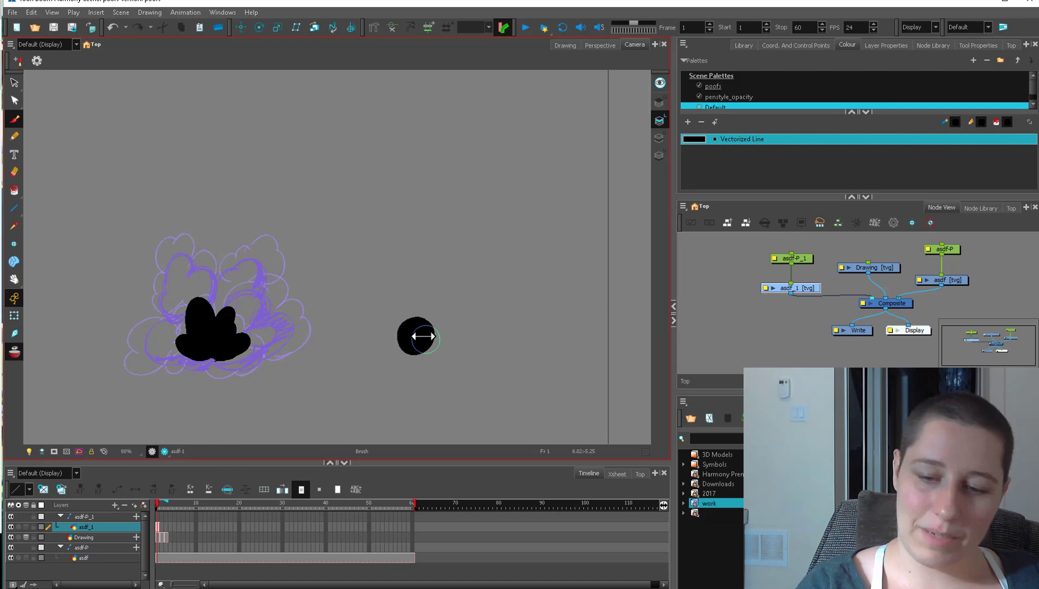
Paint a small solid puff with a pointed tail on frame 1 of the new layer and its expanded version on frame 2.
mouse_move(391, 351)
mouse_down()
mouse_move(421, 328)
mouse_move(402, 324)
mouse_move(400, 339)
mouse_move(427, 326)
mouse_up()
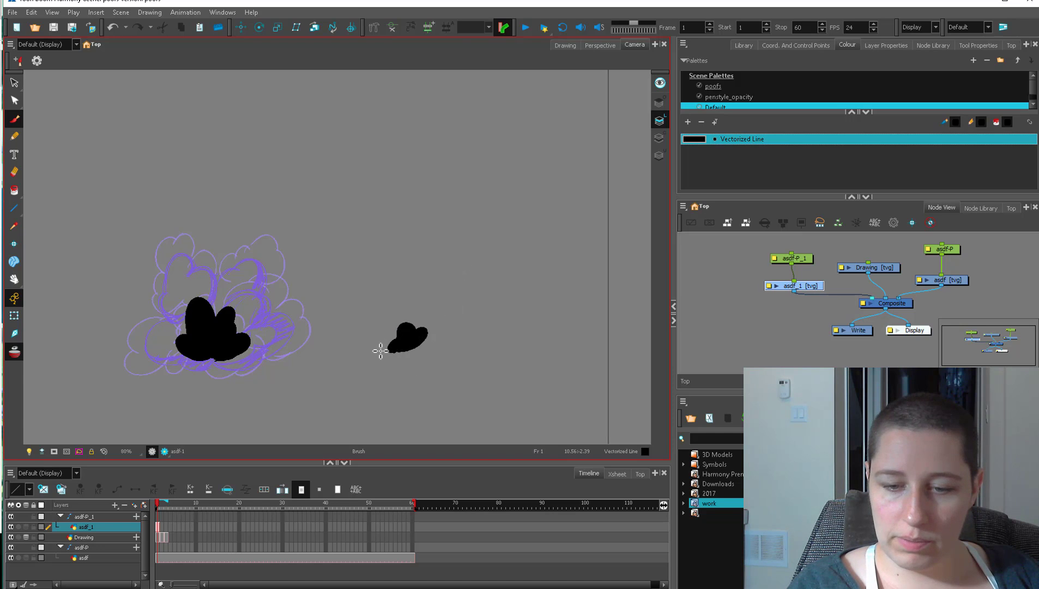
key(.)
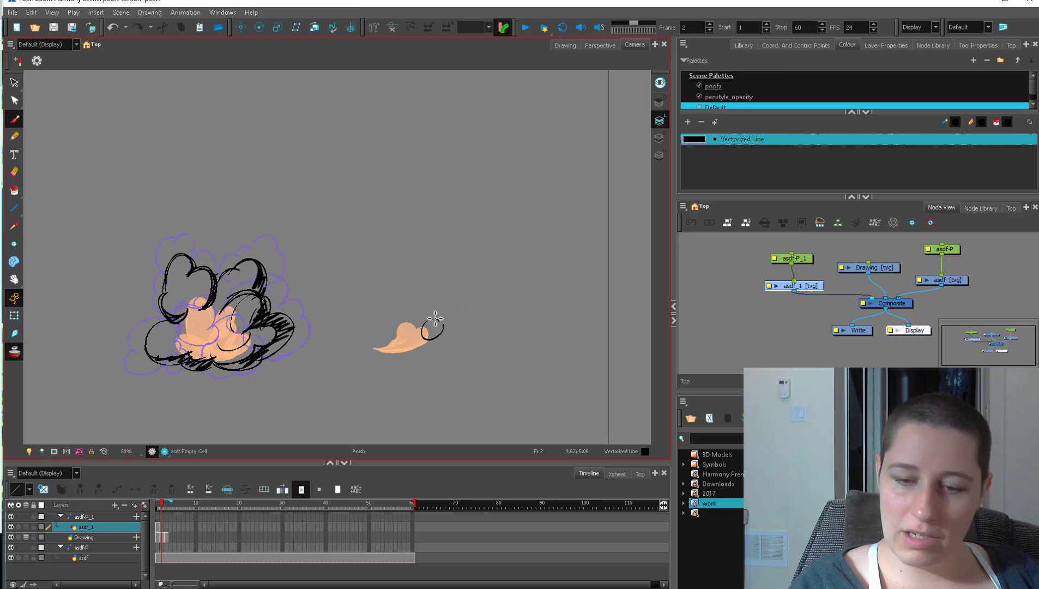
key(.)
drag(402, 351, 420, 345)
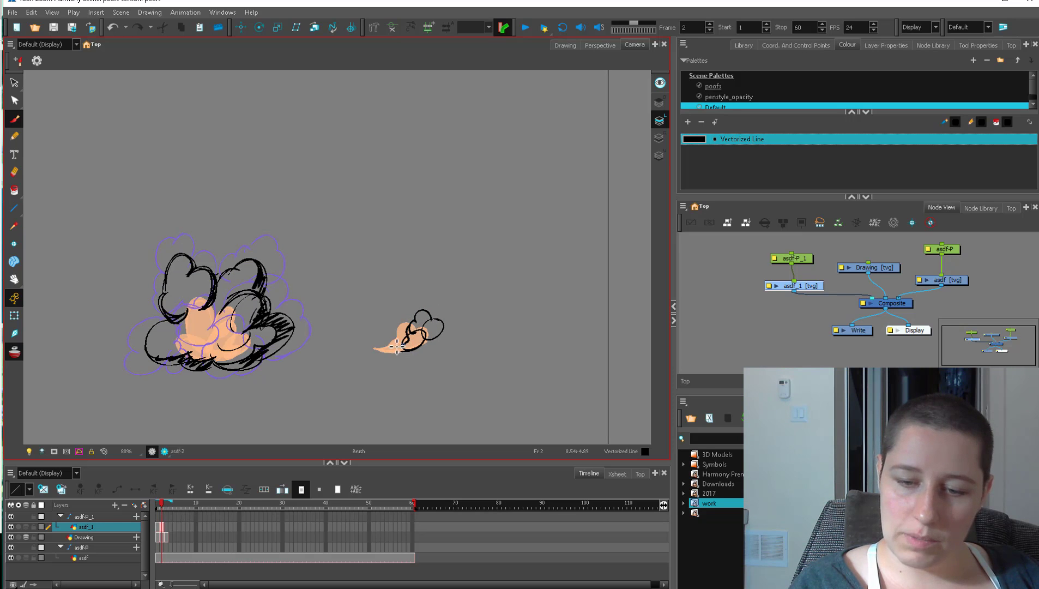
Paint the puff's leading ball drifting up and outward while shrinking, from frame 3 through frame 8.
key(period)
key(period)
key(period)
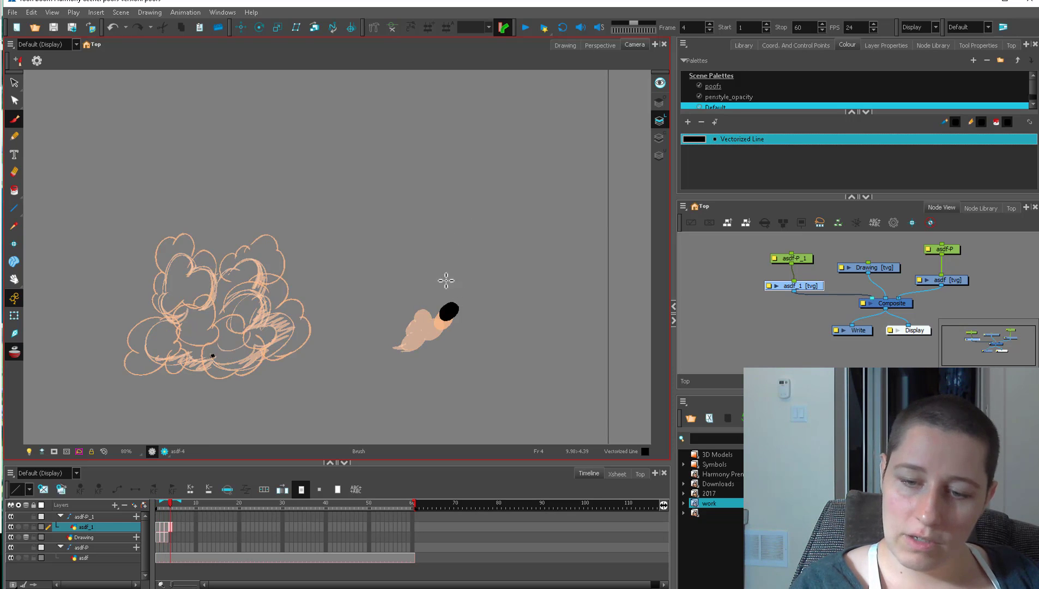
key(period)
key(period)
key(period)
key(period)
Flip between frames 1 to 3 of the new layer to examine the leading ball's movement.
mouse_move(188, 505)
mouse_down()
mouse_move(161, 507)
mouse_move(196, 498)
mouse_move(160, 504)
mouse_up()
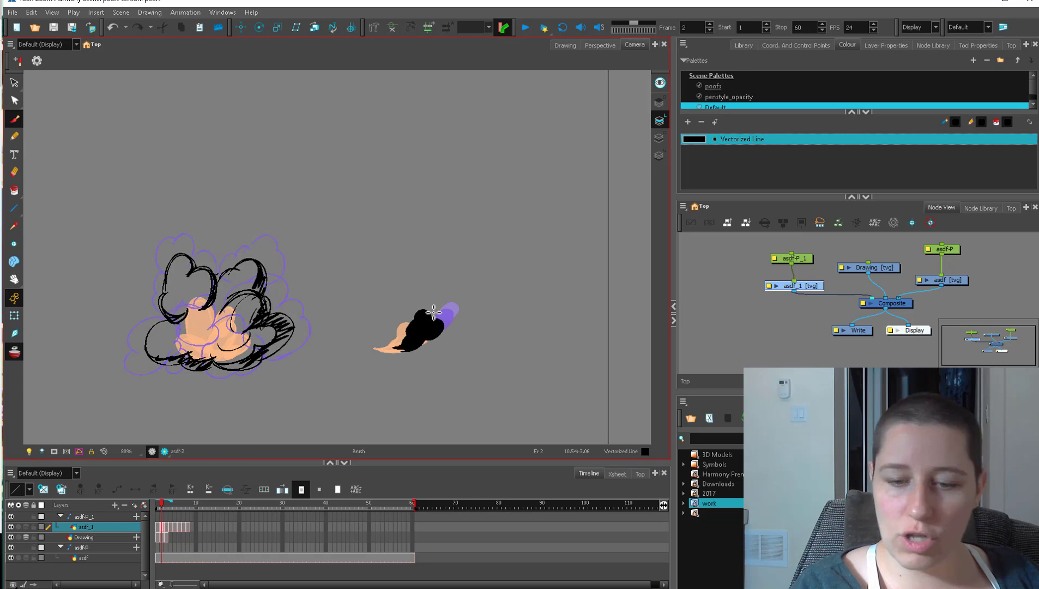
key(period)
key(comma)
key(comma)
key(period)
key(period)
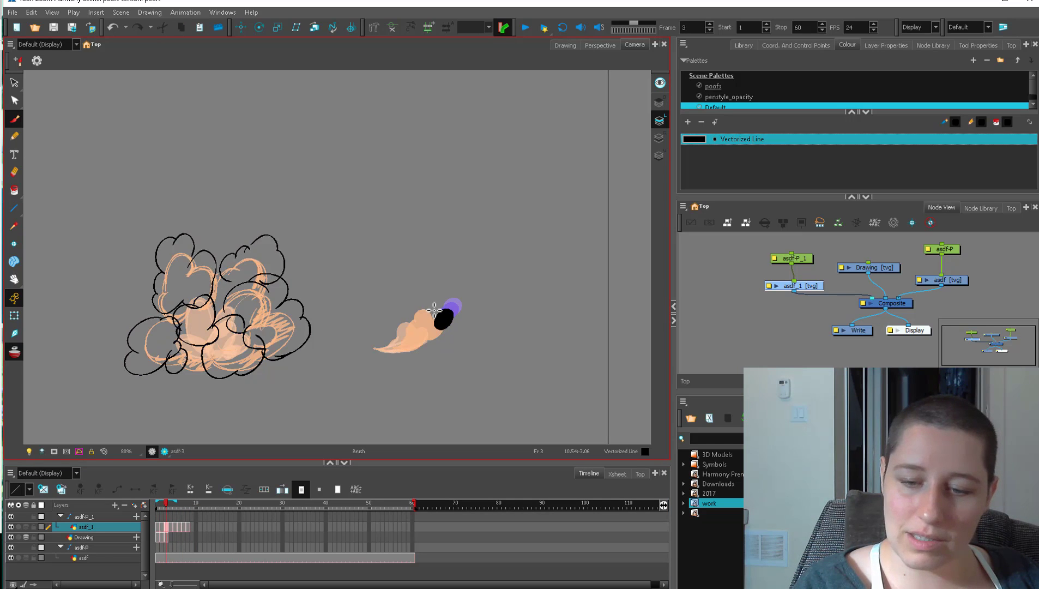
key(comma)
key(comma)
key(period)
key(comma)
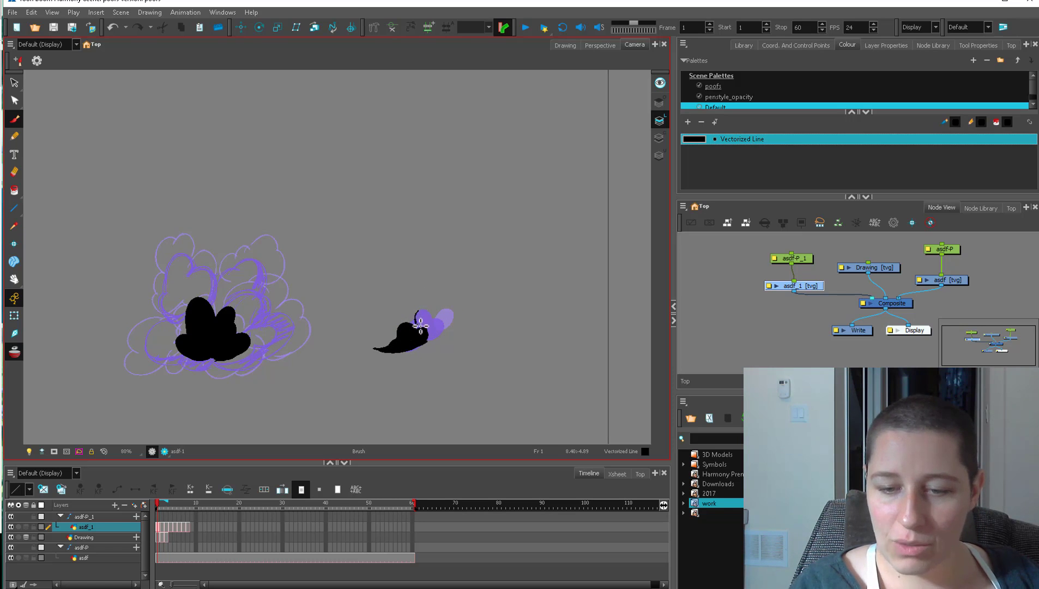
Paint a second ball above the leading one, drifting up and shrinking from frame 3 through frame 9.
key(alt+s)
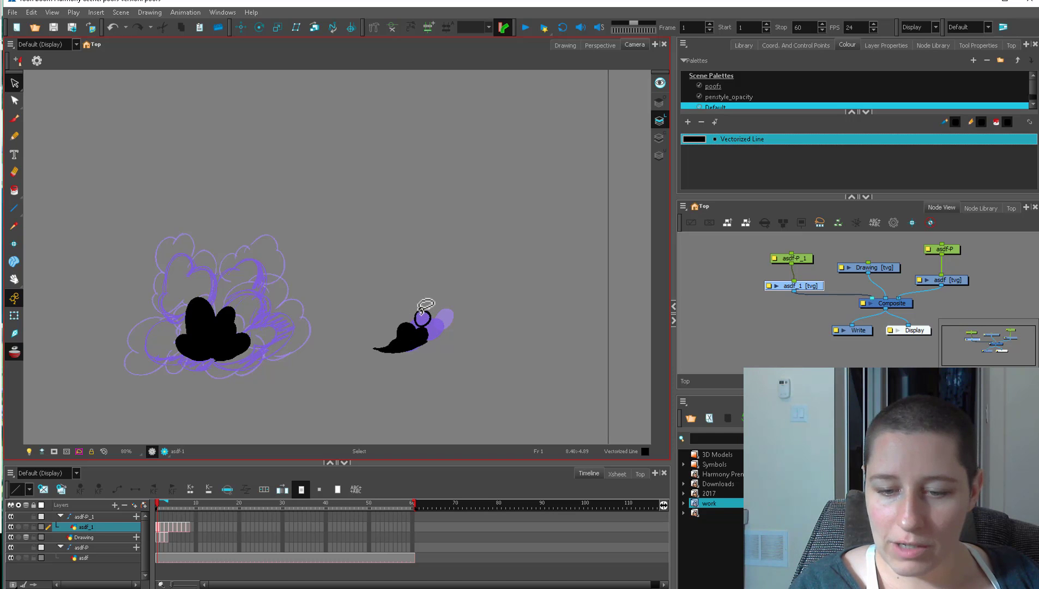
key(alt+b)
key(period)
key(period)
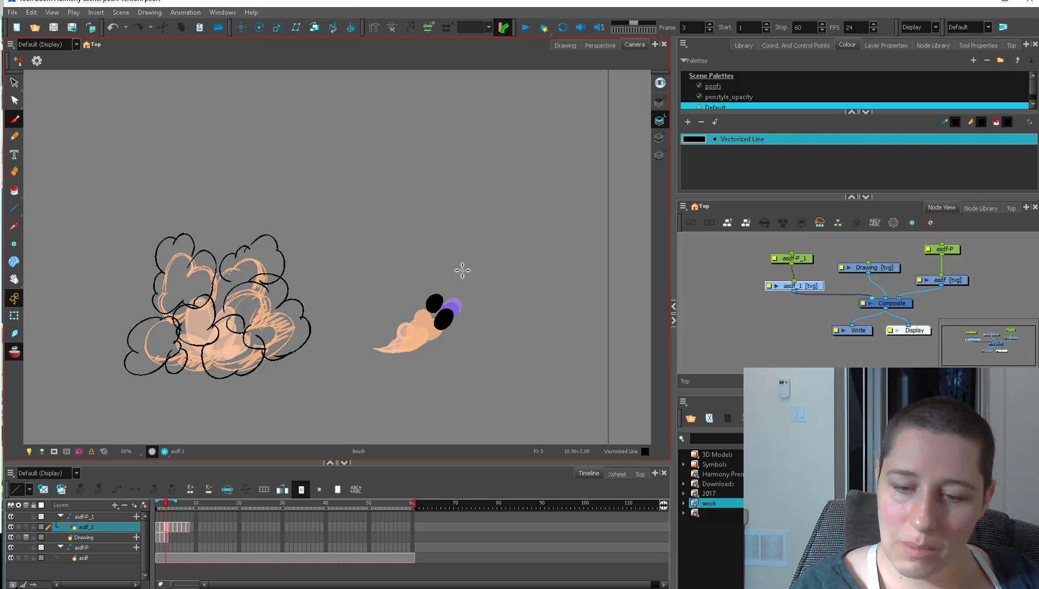
key(period)
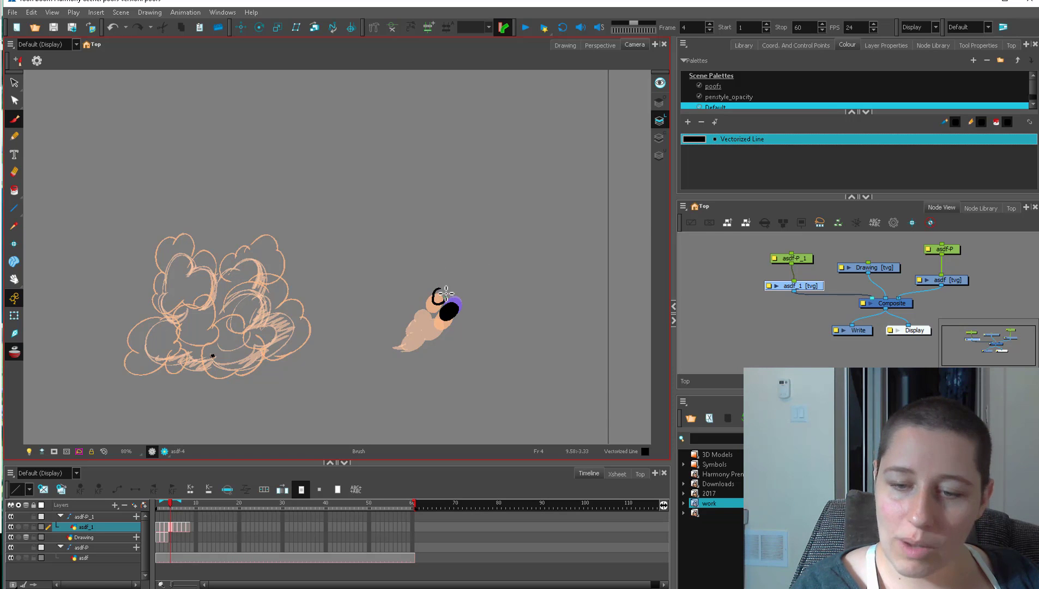
key(period)
key(comma)
click(440, 296)
key(period)
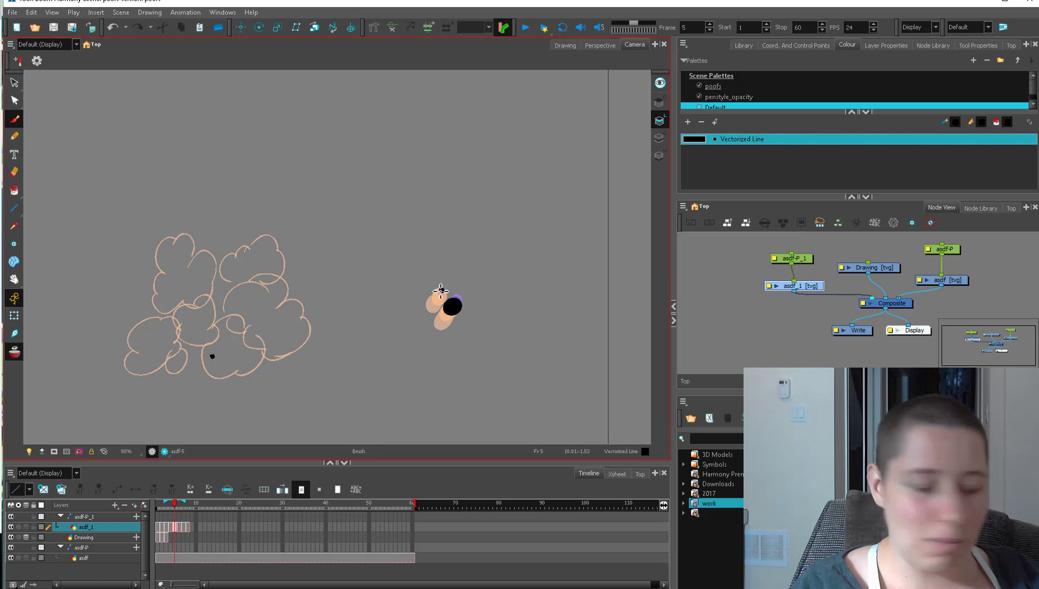
key(period)
key(period)
key(period)
key(period)
Paint a third shrinking ball below the other two, drifting outward through frame 7.
click(179, 503)
drag(177, 509, 157, 513)
key(period)
key(period)
key(period)
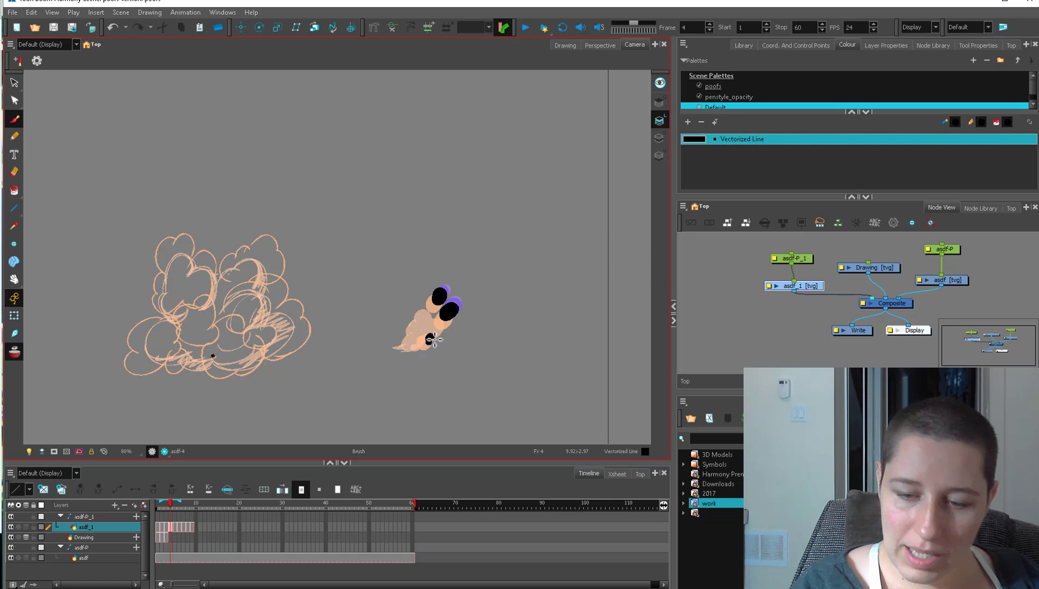
key(period)
key(period)
key(period)
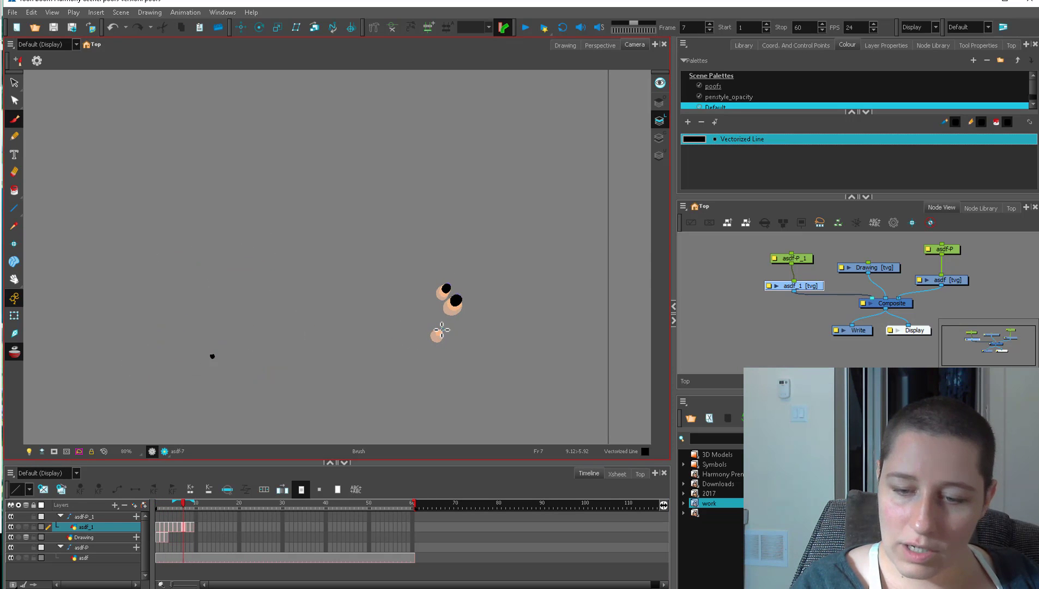
Return to frame 1 and paint a small fourth ball between the upper and lower balls, shrinking through frame 7.
key(comma)
key(comma)
key(comma)
key(comma)
key(comma)
key(comma)
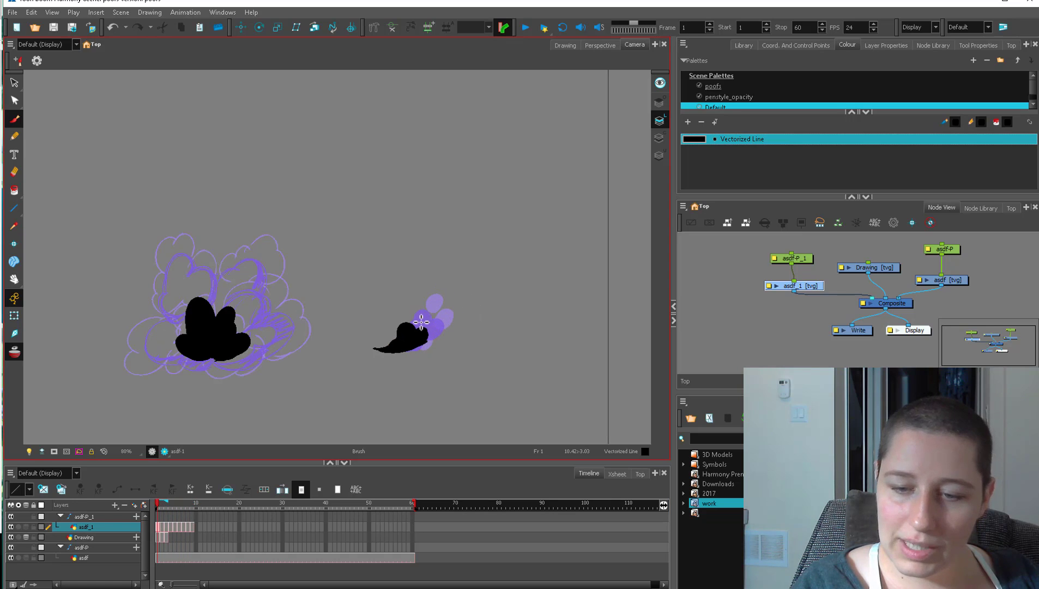
key(period)
key(period)
key(period)
key(period)
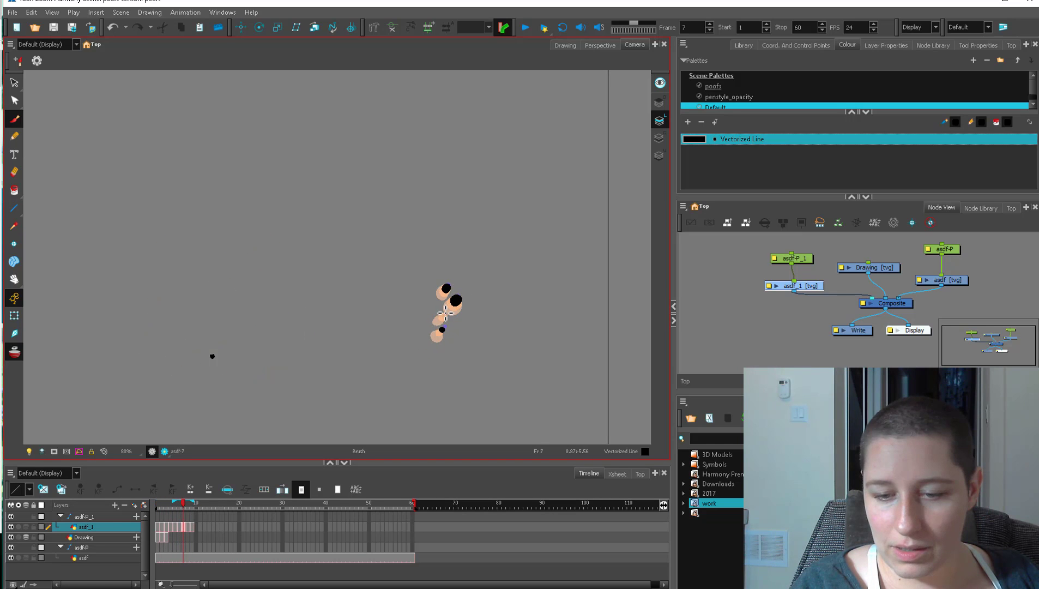
key(period)
Return to frame 1 and paint a tiny fifth ball on the trailing side of the puff across the following frames.
drag(185, 505, 150, 503)
click(426, 327)
key(period)
click(428, 324)
key(period)
Set the playback stop frame to 15, enable looping and play the puff animation.
click(526, 30)
click(560, 27)
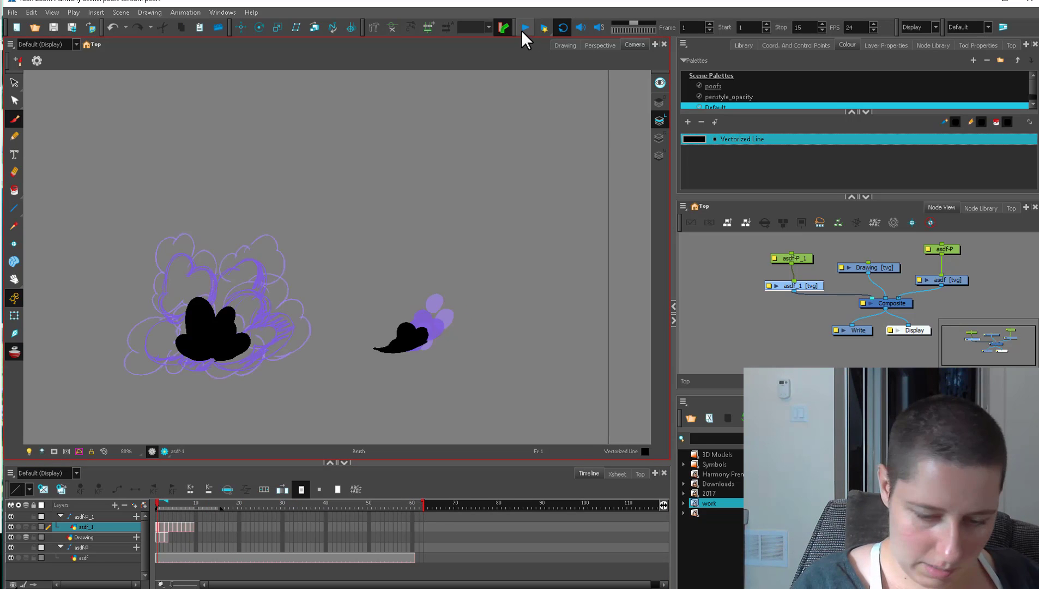
click(524, 29)
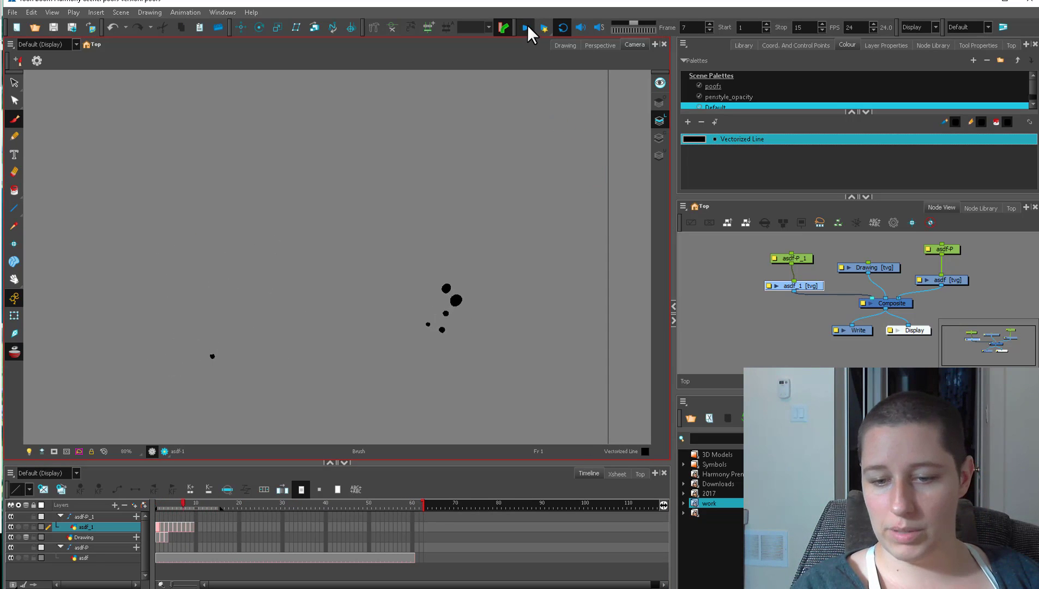
Paint another ball at the puff's lower front, drifting outward and shrinking through frame 11, and play the loop.
click(153, 503)
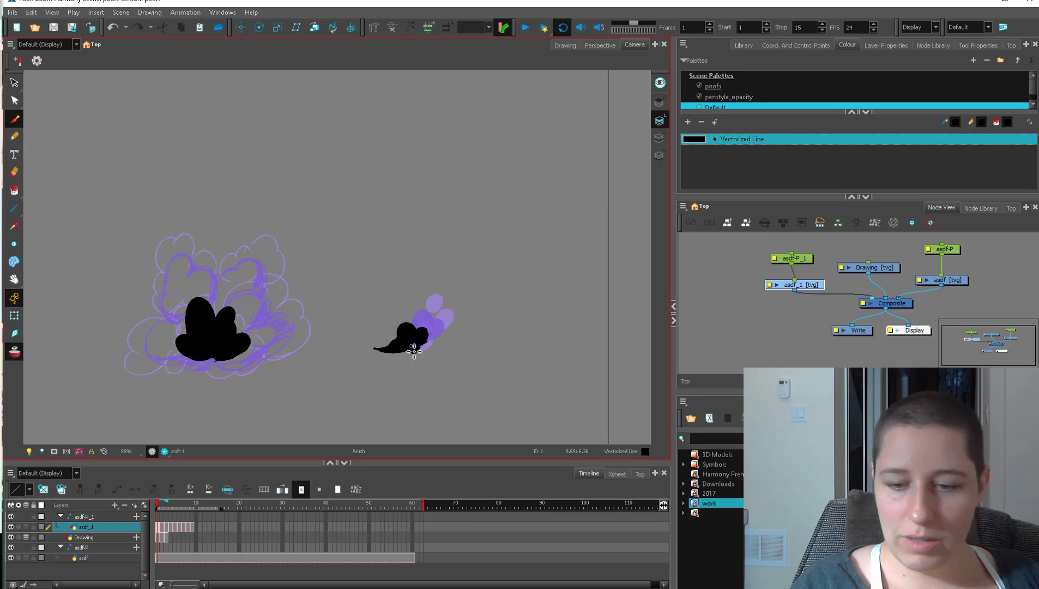
key(period)
key(period)
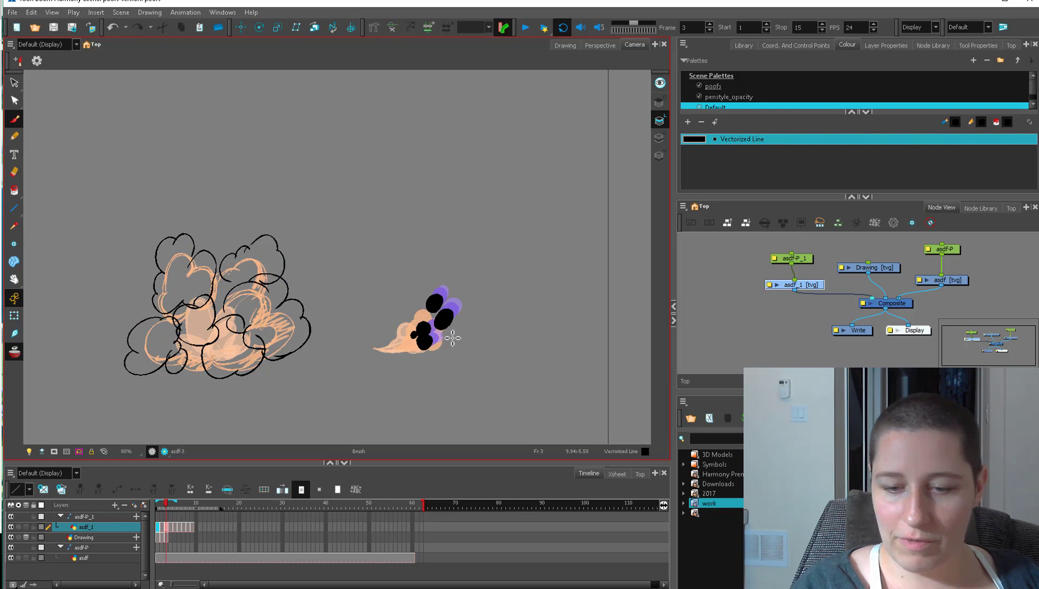
key(period)
key(period)
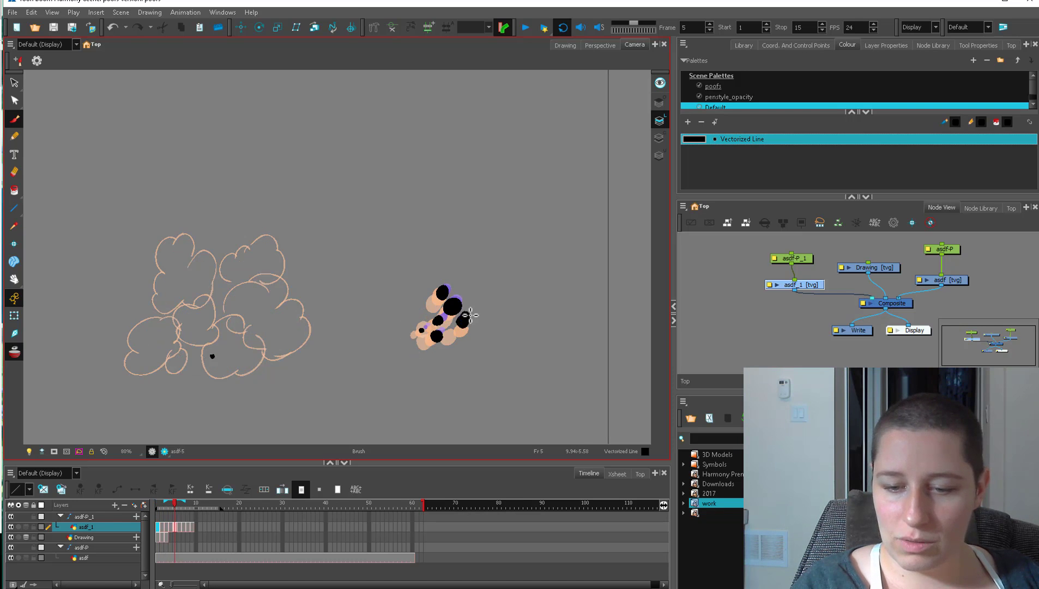
key(period)
key(period)
key(period)
key(period)
key(period)
key(period)
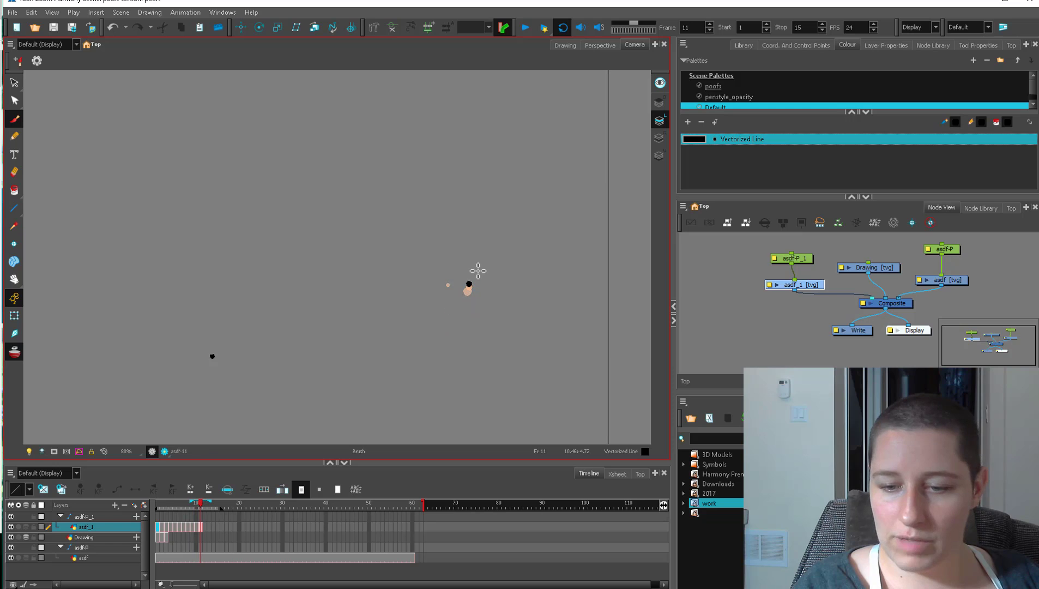
click(526, 27)
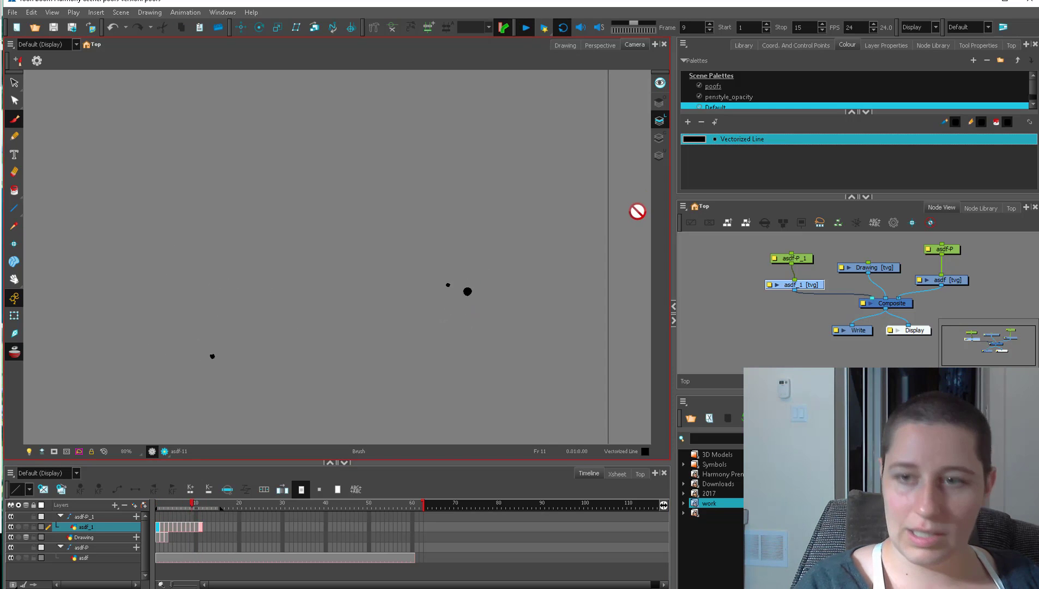
click(524, 26)
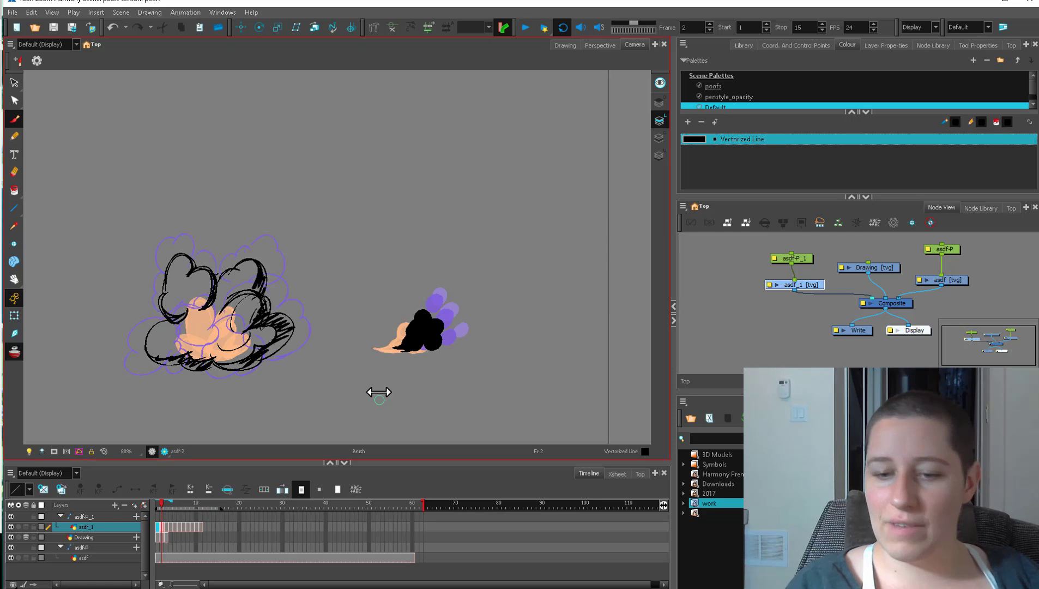
Step through the puff's frames from frame 2, play the looped animation from frame 1, and stop playback.
mouse_move(165, 505)
mouse_down()
mouse_move(151, 490)
mouse_move(161, 494)
mouse_up()
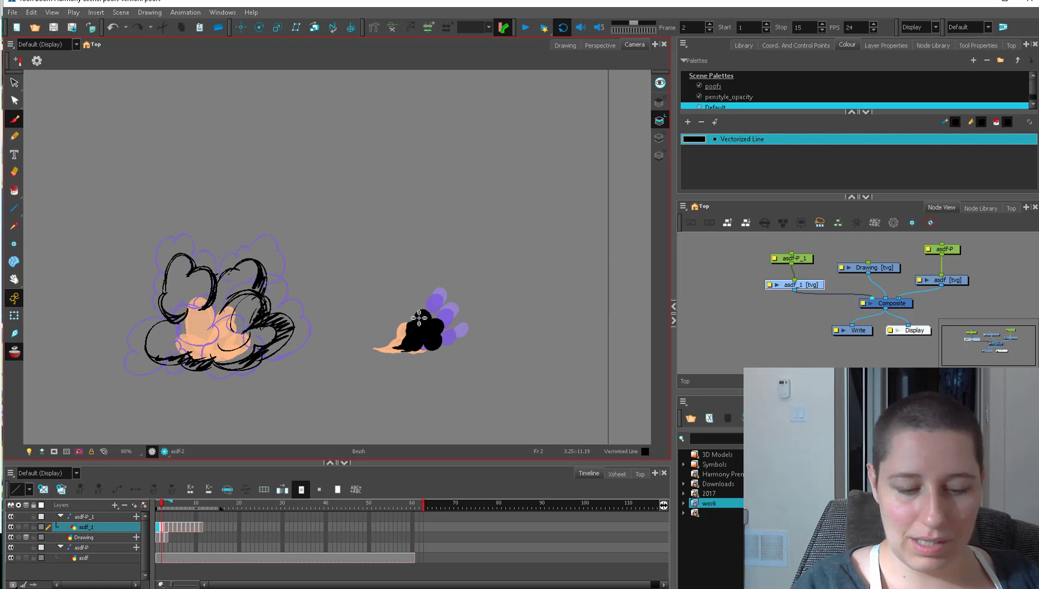
key(period)
key(period)
key(period)
key(period)
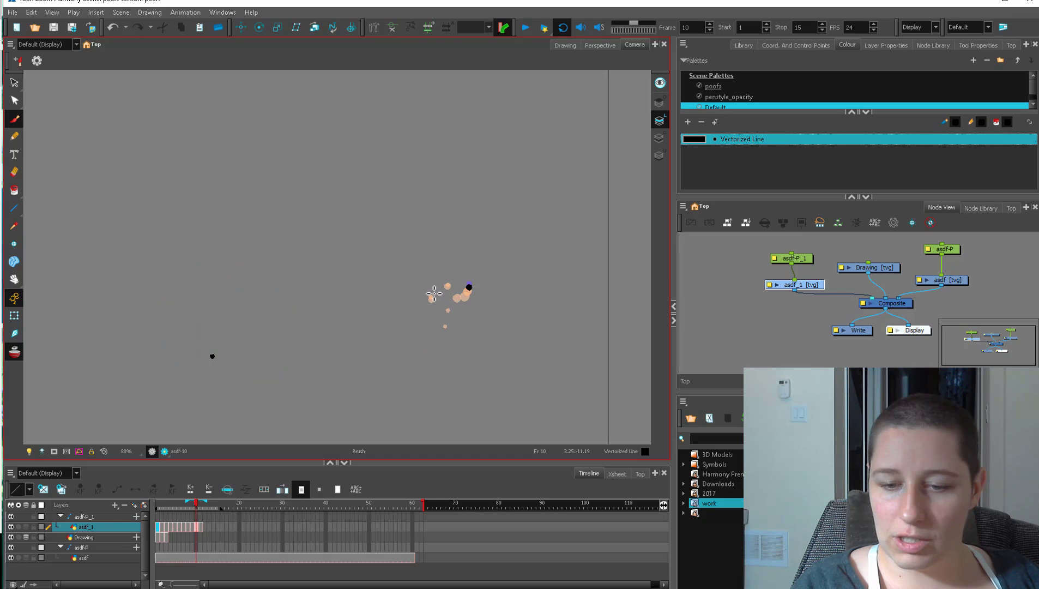
key(period)
click(159, 502)
click(527, 29)
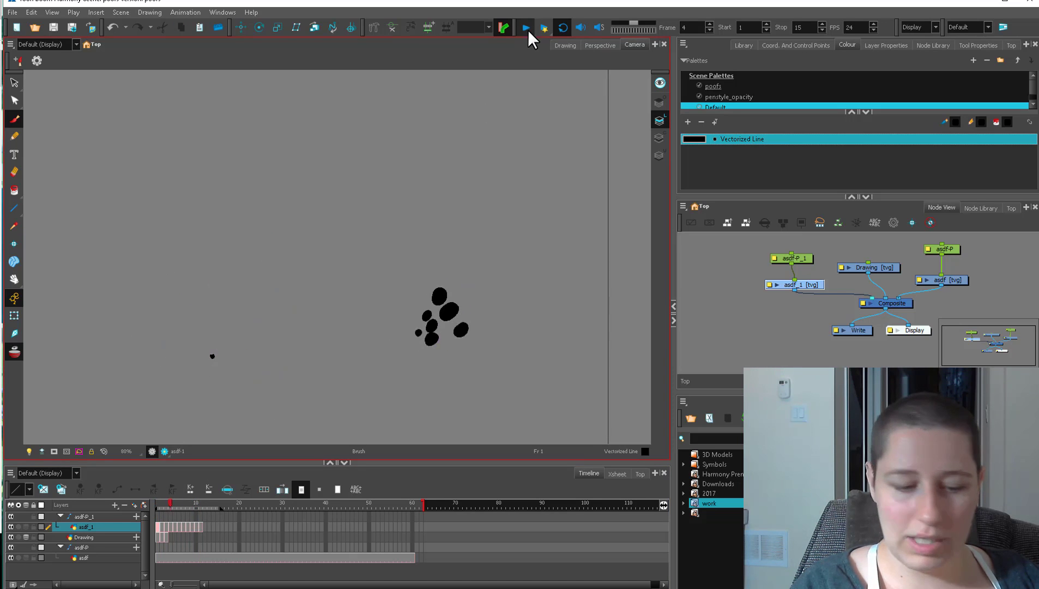
click(775, 232)
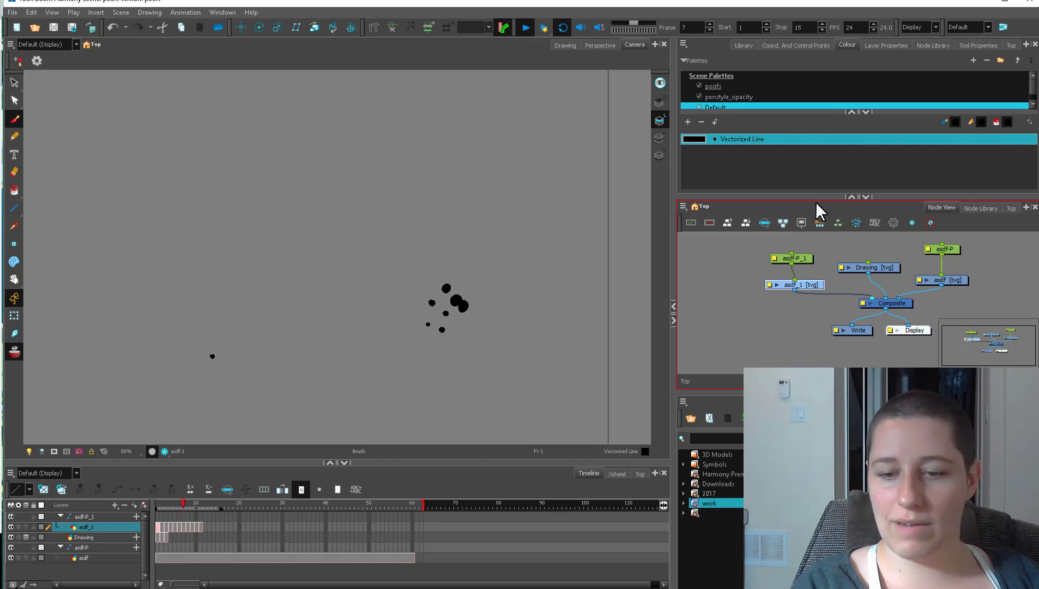
click(835, 186)
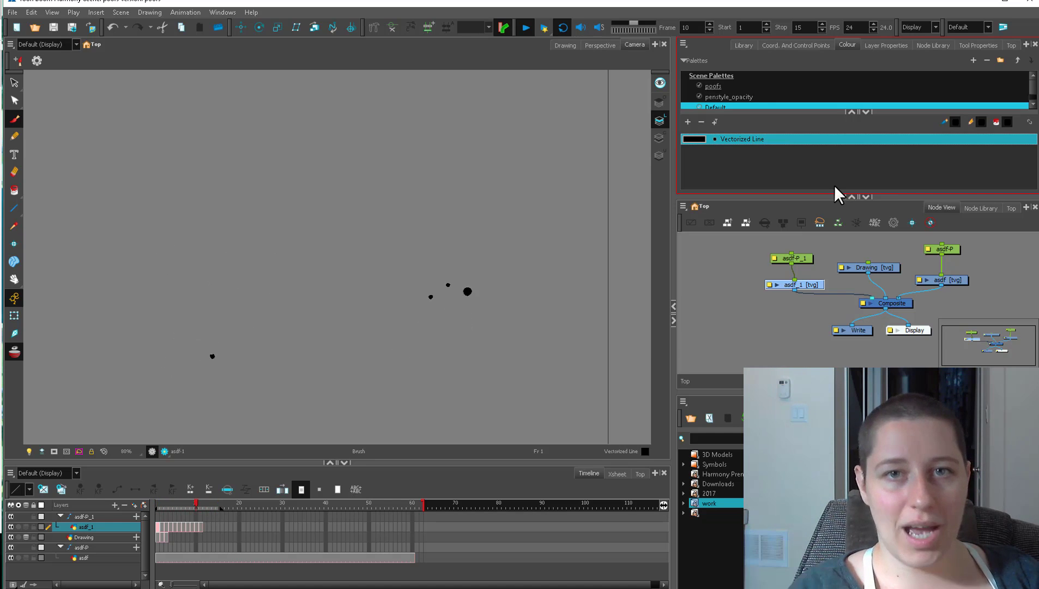
click(527, 29)
click(523, 32)
Move aside and disable the asdf_1 drawing and its peg, then paste a fresh drawing-and-peg pair connected to the Composite.
shift+click(808, 259)
drag(812, 283, 843, 243)
key(d)
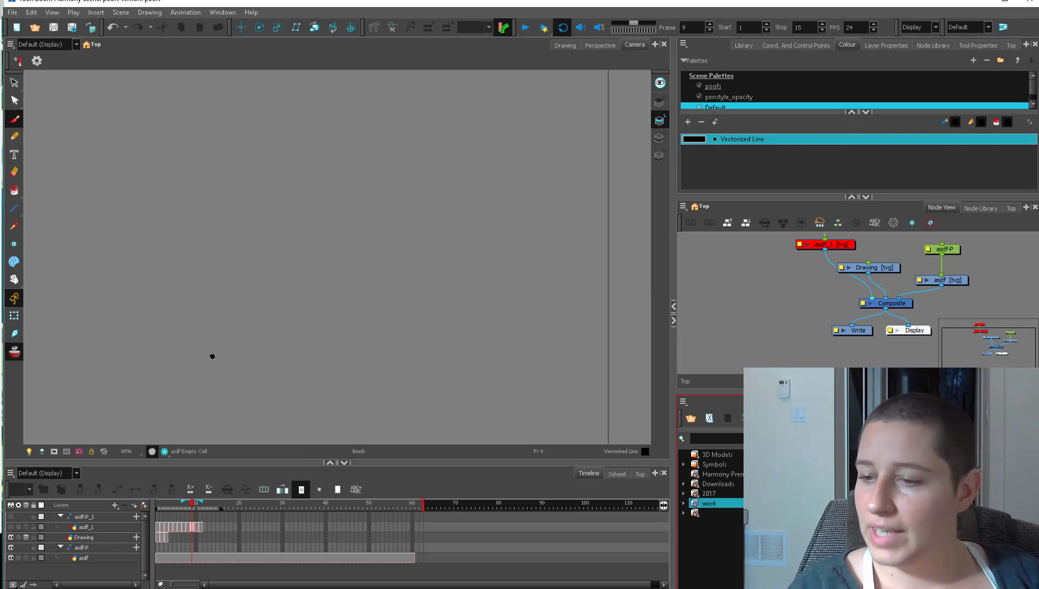
key(ctrl+v)
drag(784, 300, 868, 299)
click(820, 292)
click(812, 295)
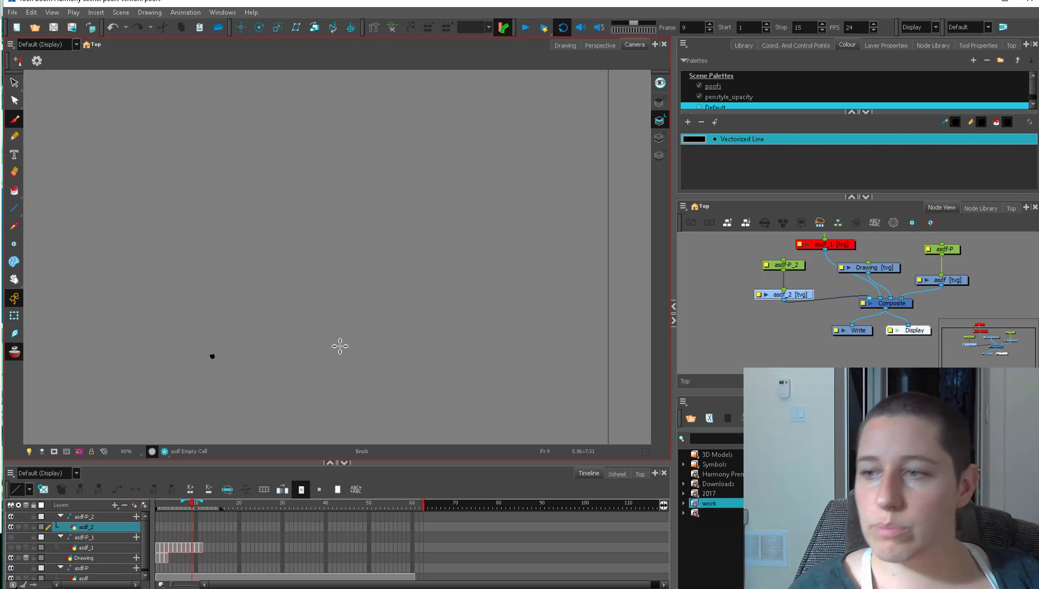
Return to frame 1, disable the asdf_2 pair and the Drawing node, and paste another empty drawing-and-peg pair into the Composite.
click(798, 313)
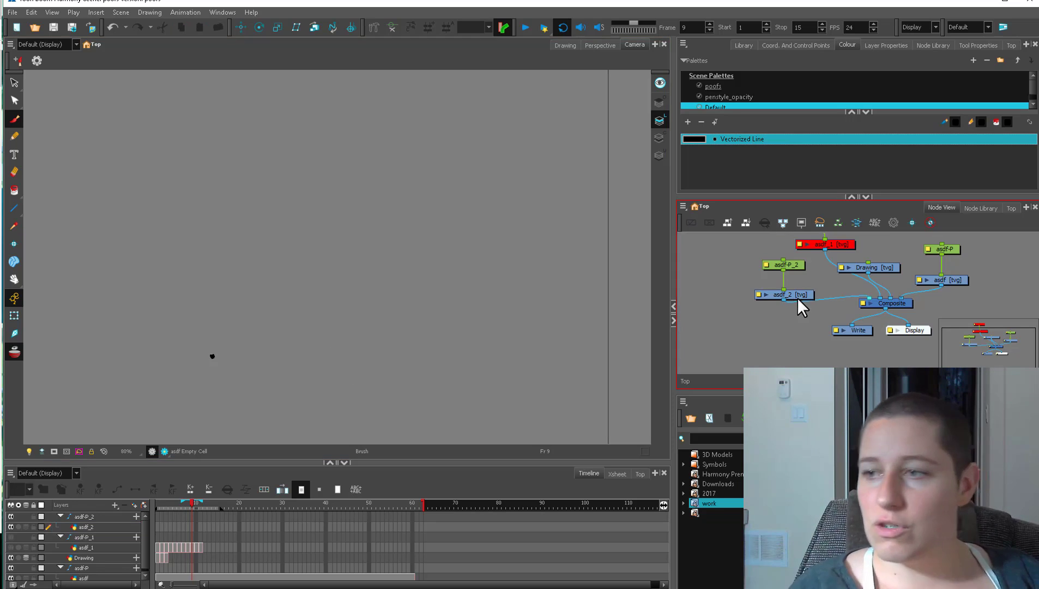
click(797, 298)
drag(191, 503, 171, 497)
click(159, 502)
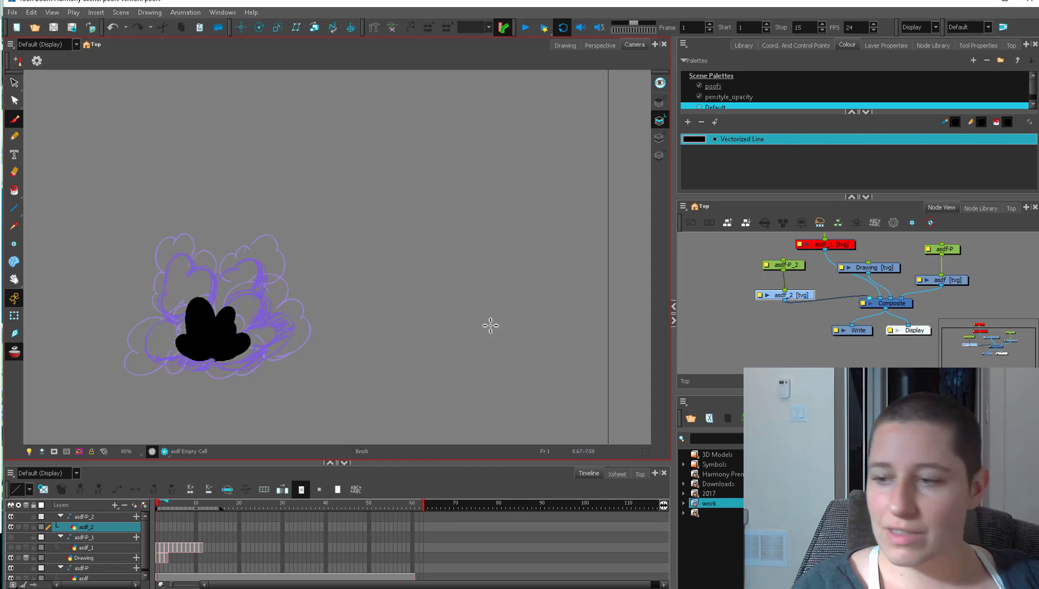
drag(751, 252, 863, 249)
key(d)
drag(774, 458, 769, 297)
drag(864, 297, 863, 297)
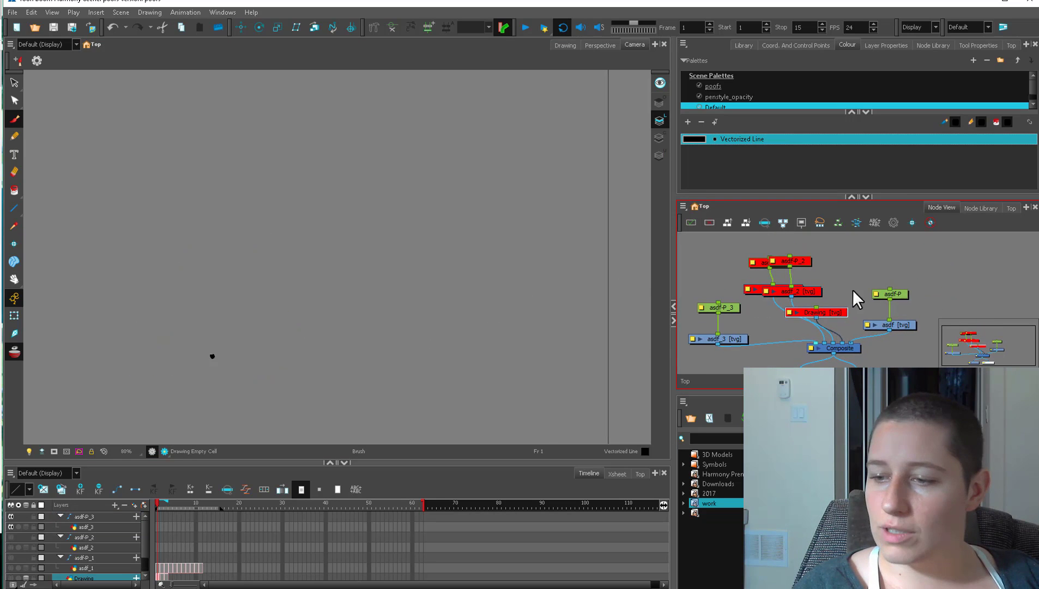
On frame 1 of the asdf_3 layer, outline a puff of rounded lobes tapering back to the impact dot.
drag(743, 339, 747, 335)
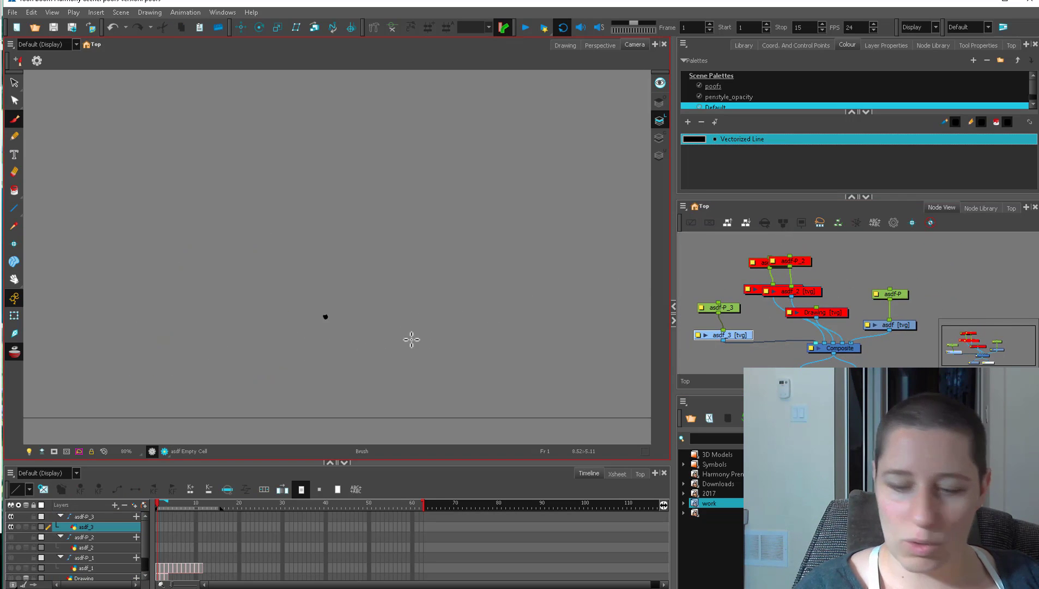
mouse_move(339, 384)
mouse_down()
mouse_move(391, 380)
mouse_move(430, 340)
mouse_move(389, 340)
mouse_move(407, 317)
mouse_move(364, 309)
mouse_move(413, 351)
mouse_up()
drag(340, 380, 355, 382)
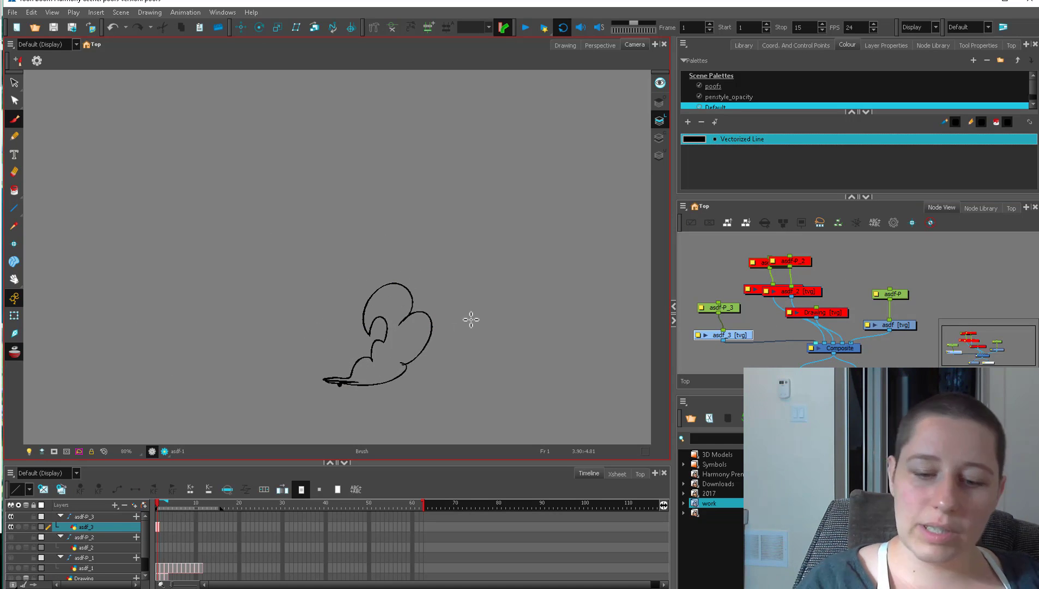
On frame 2, outline the puff's upper and front lobes expanded outward, with a curved cut-in beneath the upper lobe.
key(.)
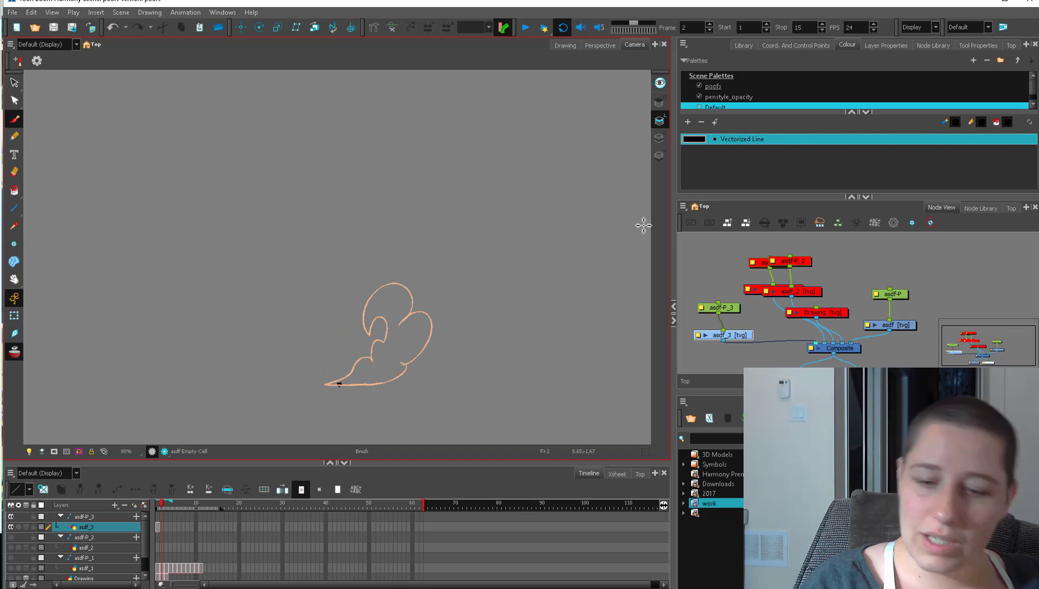
mouse_move(423, 292)
mouse_down()
mouse_move(405, 264)
mouse_move(369, 265)
mouse_move(357, 288)
mouse_up()
key(ctrl+z)
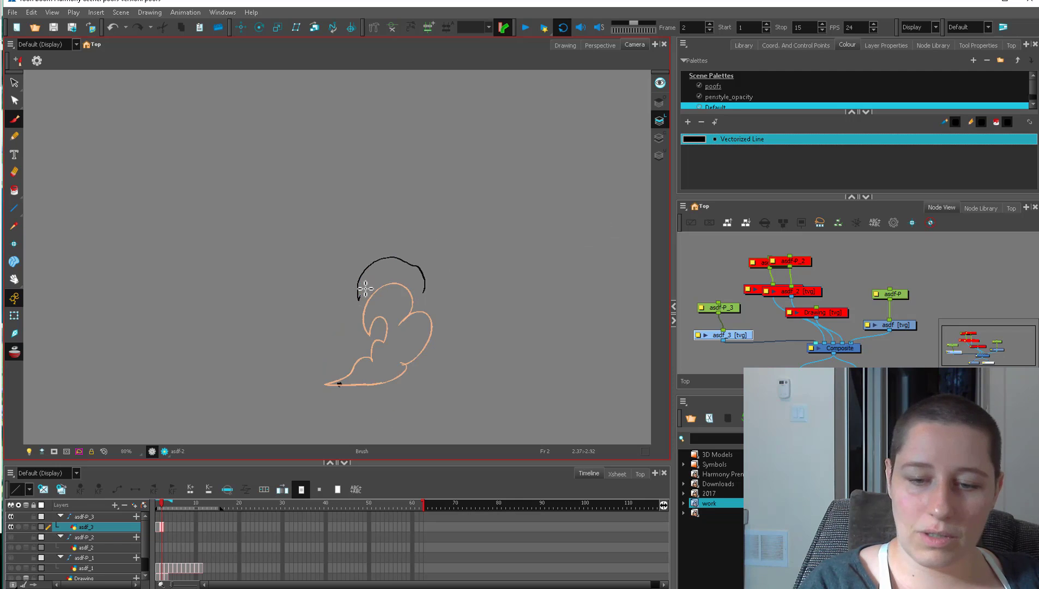
key(ctrl+z)
mouse_move(408, 266)
mouse_down()
mouse_move(367, 280)
mouse_move(374, 304)
mouse_up()
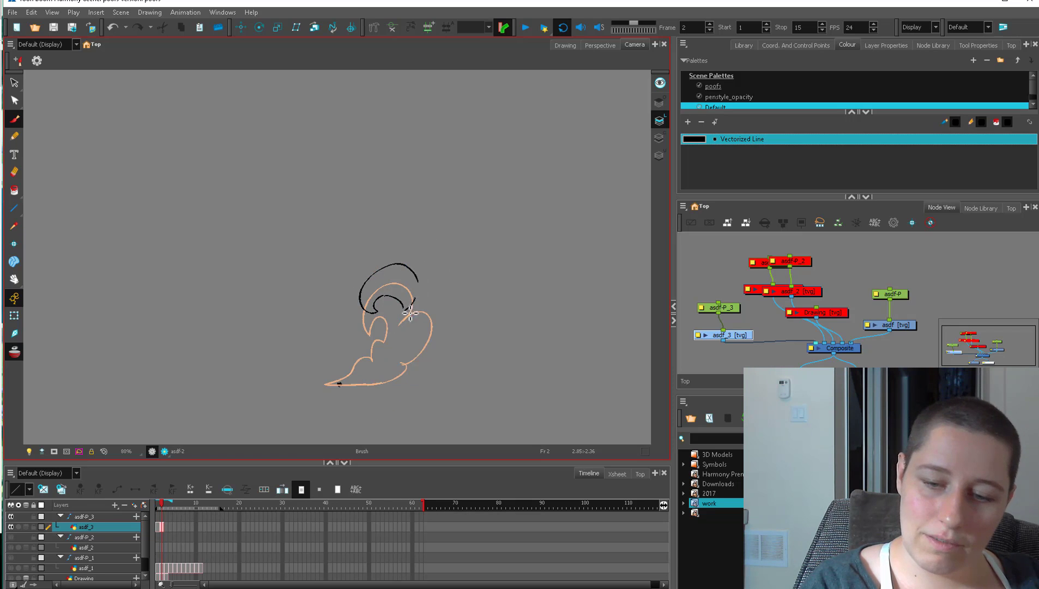
mouse_move(402, 322)
mouse_down()
mouse_move(434, 301)
mouse_move(417, 347)
mouse_move(424, 355)
mouse_move(373, 382)
mouse_up()
key(.)
key(.)
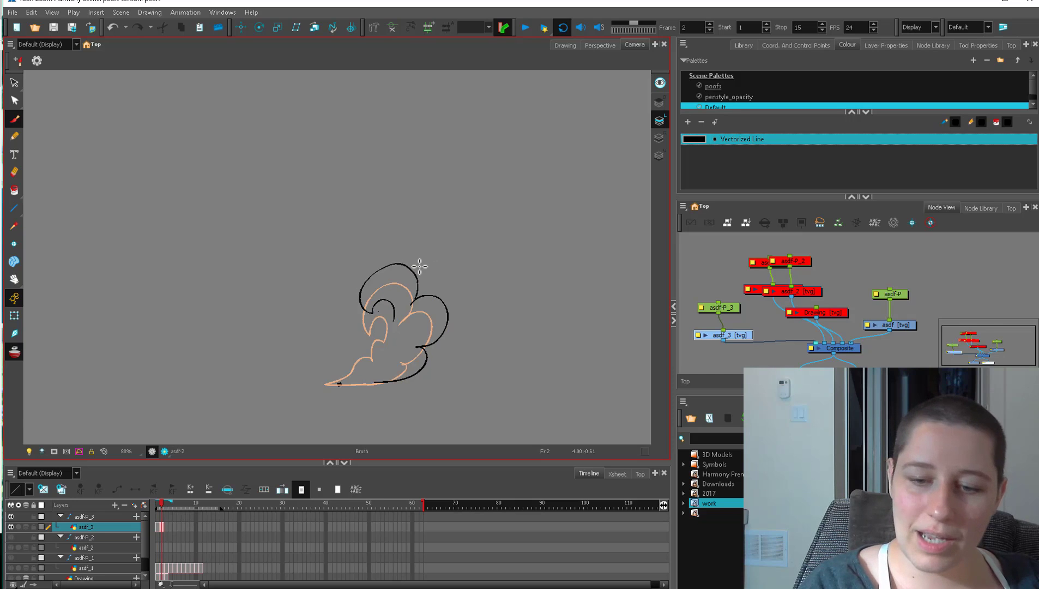
Draw the upper lobe on frames 3 through 7, drifting outward and thinning into a narrow crescent.
key(period)
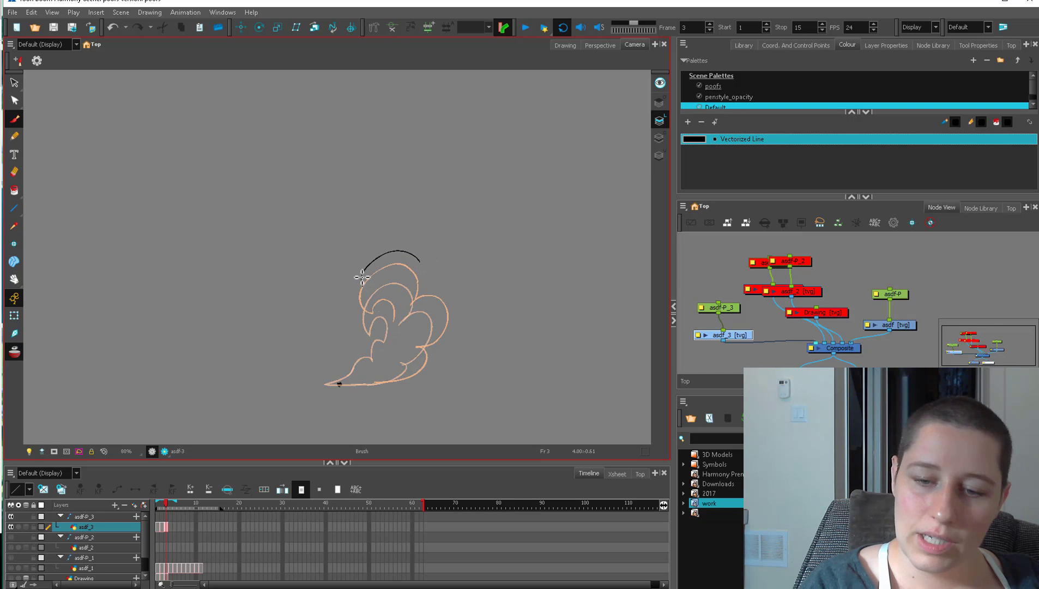
key(period)
mouse_move(418, 276)
mouse_down()
mouse_move(381, 269)
mouse_move(415, 255)
mouse_move(381, 266)
mouse_up()
key(period)
key(period)
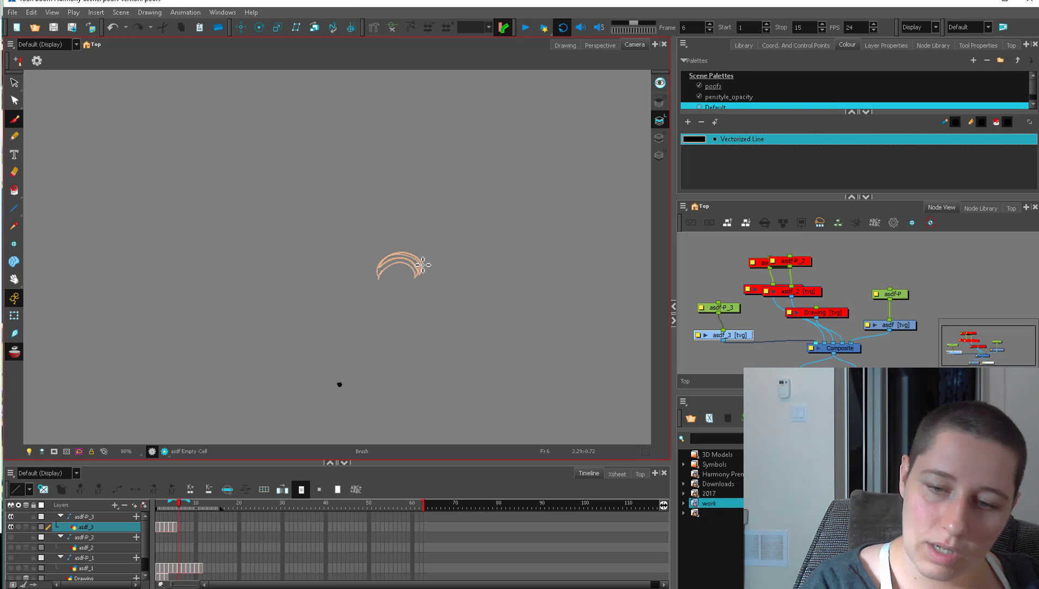
mouse_move(421, 260)
mouse_down()
mouse_move(389, 257)
mouse_move(411, 249)
mouse_up()
key(period)
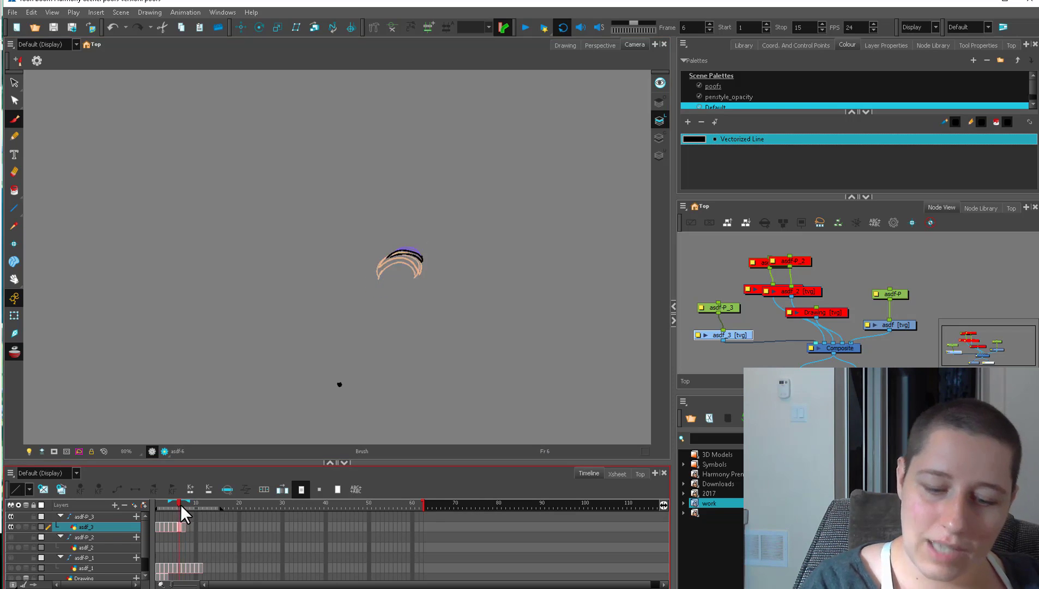
Sketch a circle, a small lobed cloud and a crescent beside the frame 1 puff as comparison shapes, removing them again.
drag(181, 505, 154, 508)
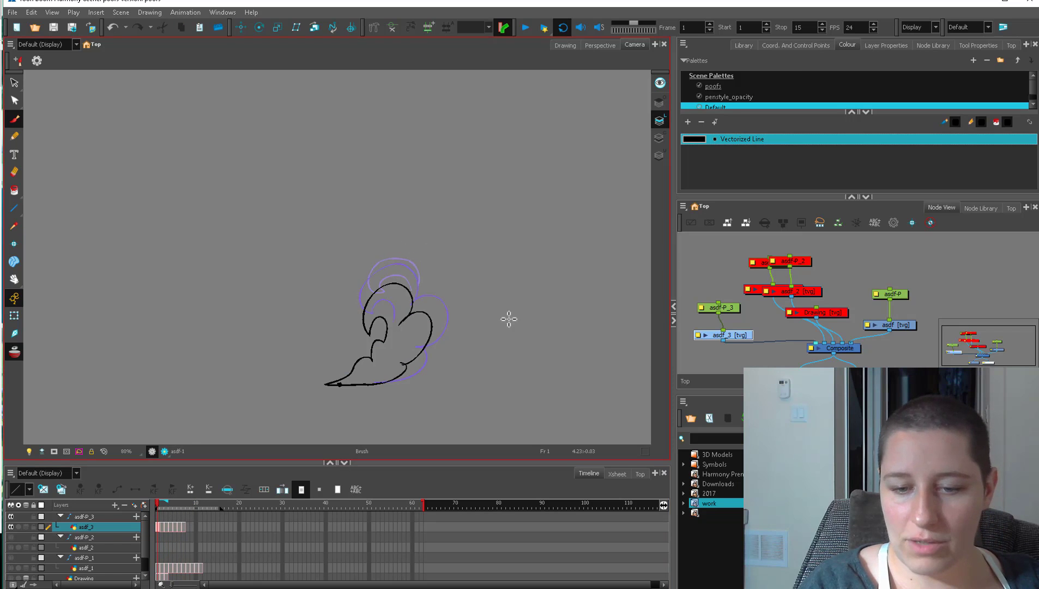
mouse_move(524, 299)
mouse_down()
mouse_move(505, 313)
mouse_move(537, 334)
mouse_up()
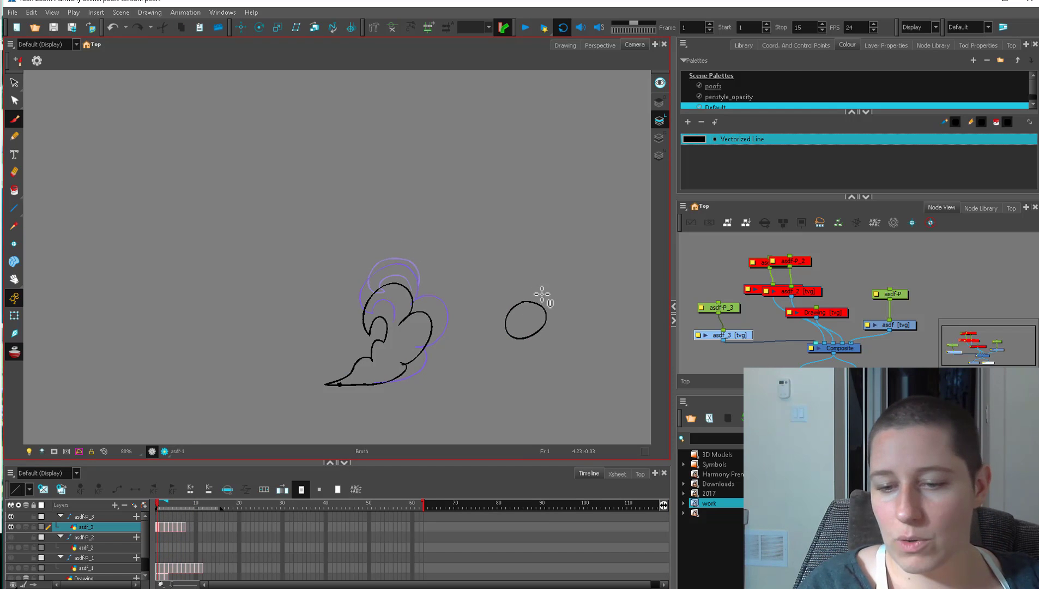
key(ctrl+z)
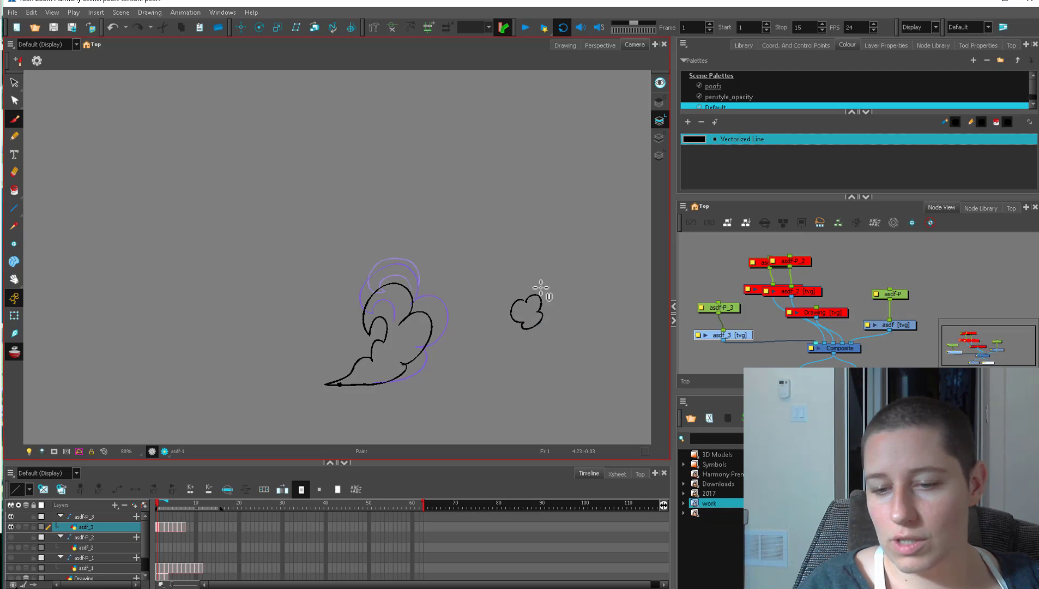
key(ctrl+z)
mouse_move(534, 296)
mouse_down()
mouse_move(566, 328)
mouse_move(538, 357)
mouse_move(499, 323)
mouse_move(530, 330)
mouse_move(543, 360)
mouse_up()
key(ctrl+z)
key(ctrl+z)
mouse_move(503, 317)
mouse_down()
mouse_move(548, 355)
mouse_move(493, 332)
mouse_move(538, 345)
mouse_up()
key(alt+e)
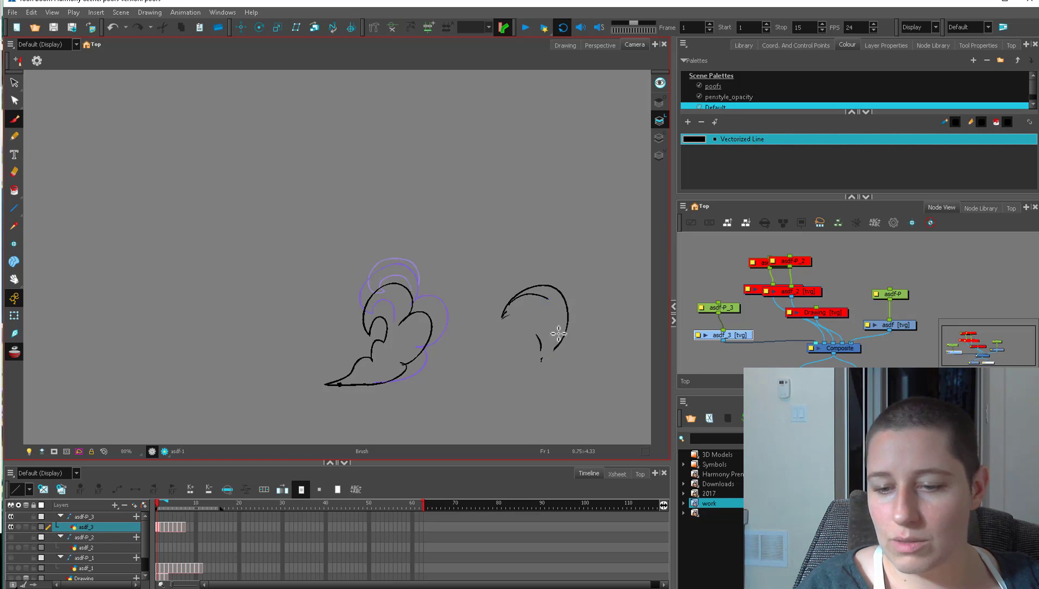
On frame 2, complete the puff's inner contour and tail down to the impact dot, checking it against frame 1.
key(period)
drag(337, 383, 380, 384)
key(comma)
key(period)
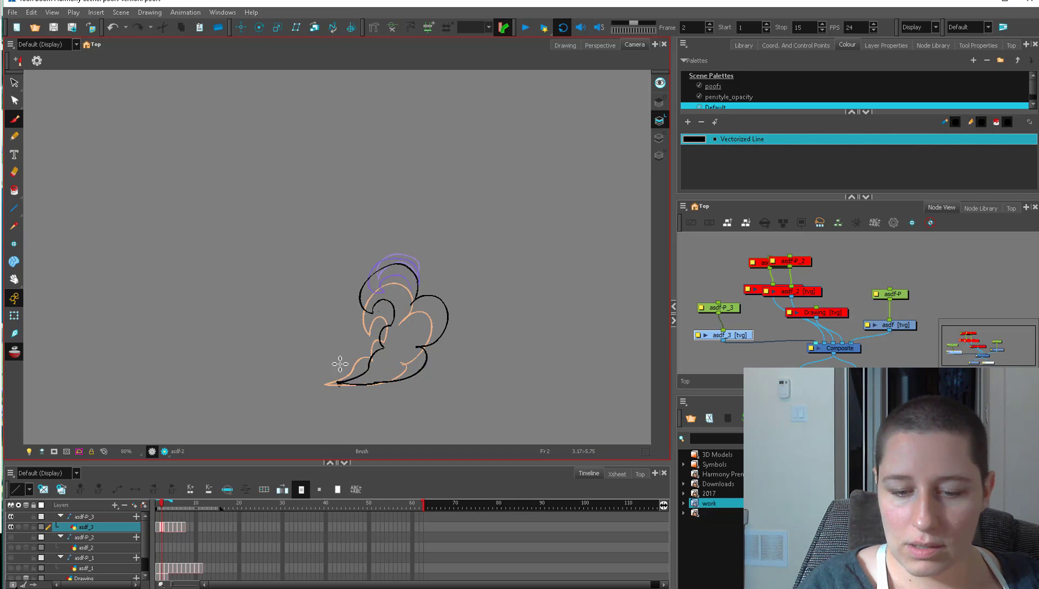
On frame 3, outline the larger front lobe with hollowed inner curves, a lower ball and a small trailing ball.
key(period)
mouse_move(418, 285)
mouse_down()
mouse_move(442, 282)
mouse_move(441, 334)
mouse_up()
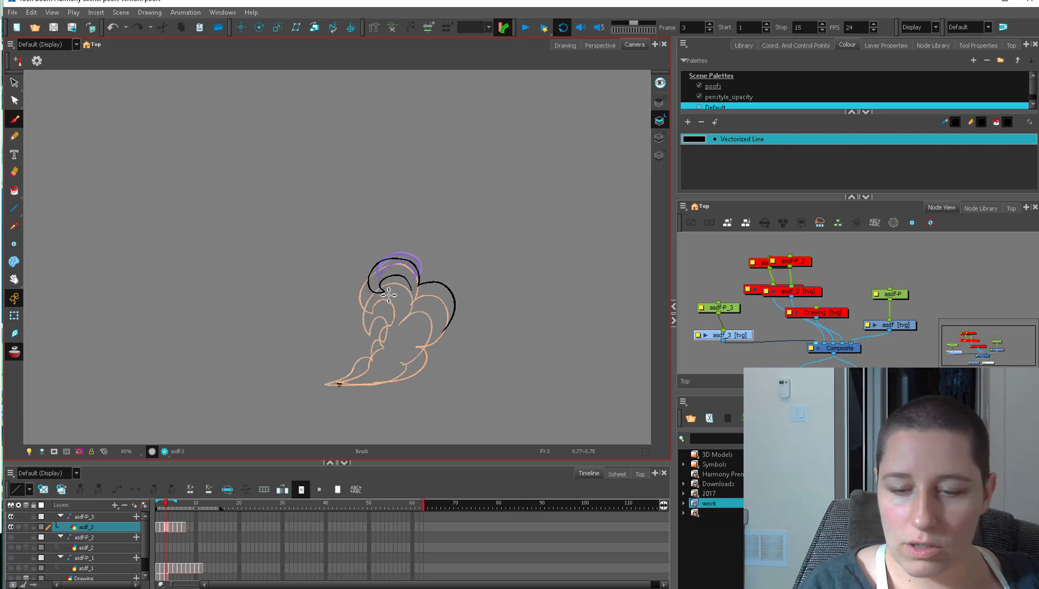
drag(411, 303, 384, 366)
key(alt+e)
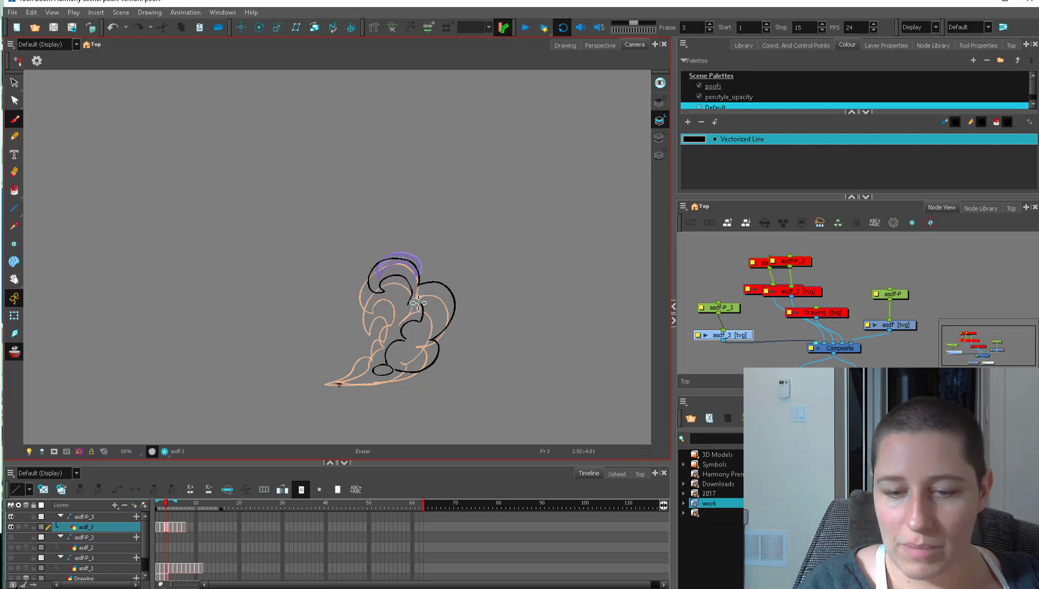
On frame 4, redraw the front and lower lobes further outward with the inner edge cutting deeper into them.
key(period)
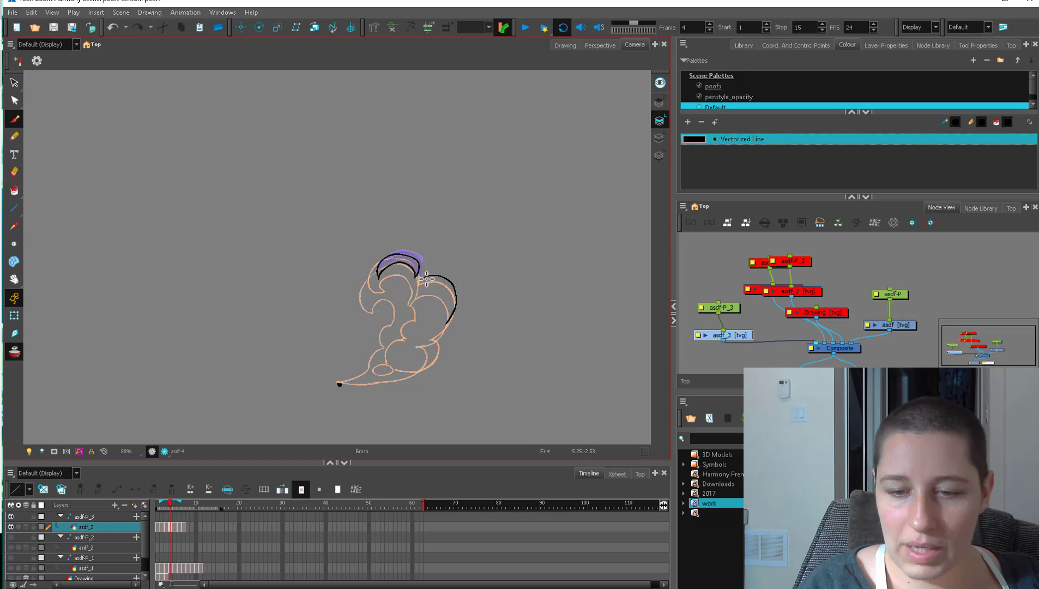
drag(455, 284, 439, 330)
drag(445, 280, 451, 323)
mouse_move(452, 325)
mouse_down()
mouse_move(421, 319)
mouse_move(423, 336)
mouse_move(451, 338)
mouse_move(443, 363)
mouse_move(410, 331)
mouse_up()
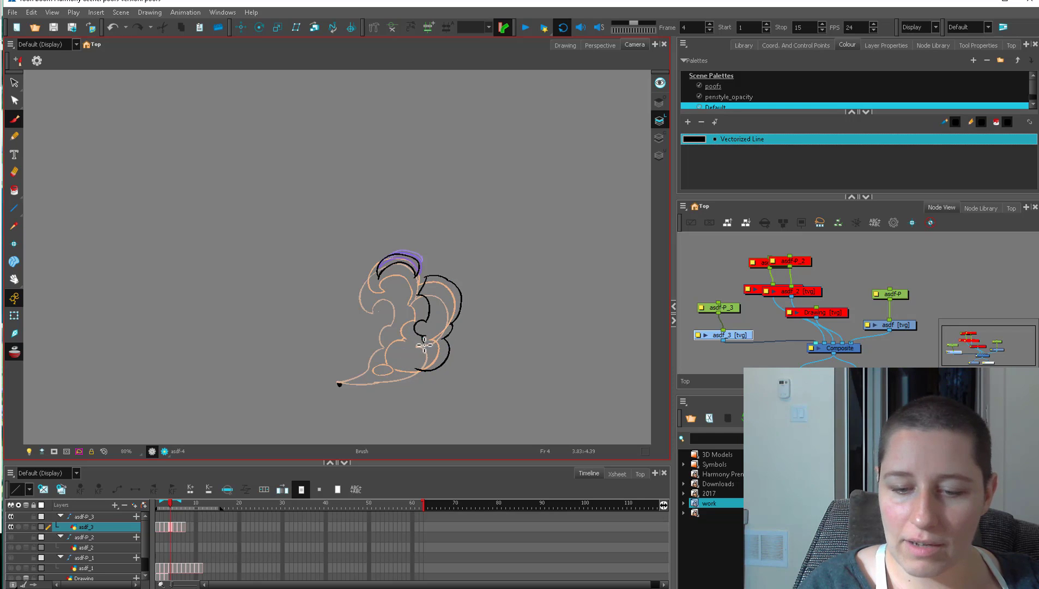
On frame 5, draw the front lobe as a thick crescent and shrink the lower lobe into a separate ball.
key(period)
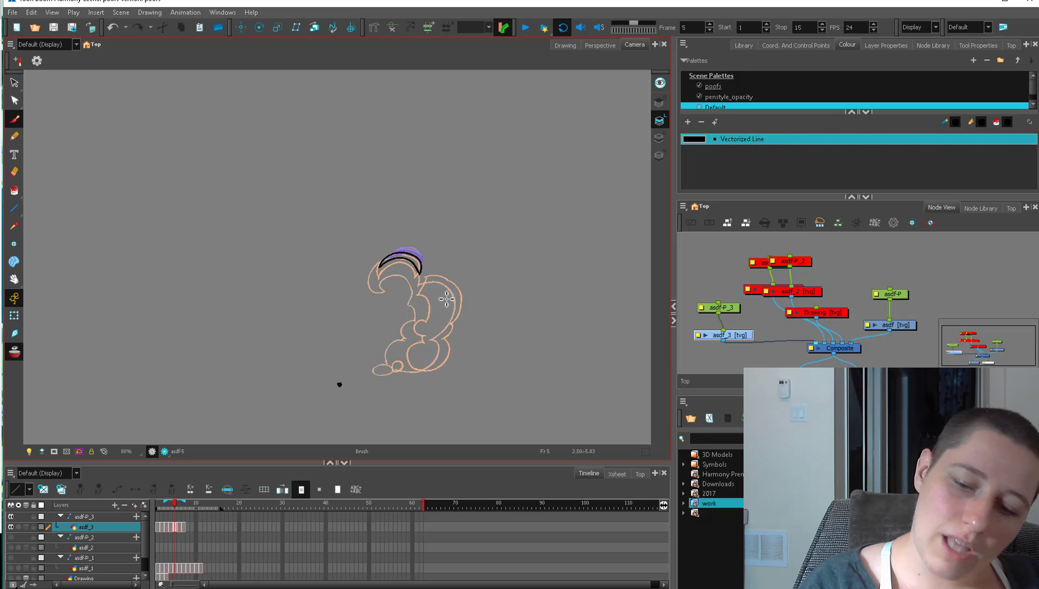
mouse_move(430, 271)
mouse_down()
mouse_move(457, 276)
mouse_move(457, 320)
mouse_up()
key(comma)
key(period)
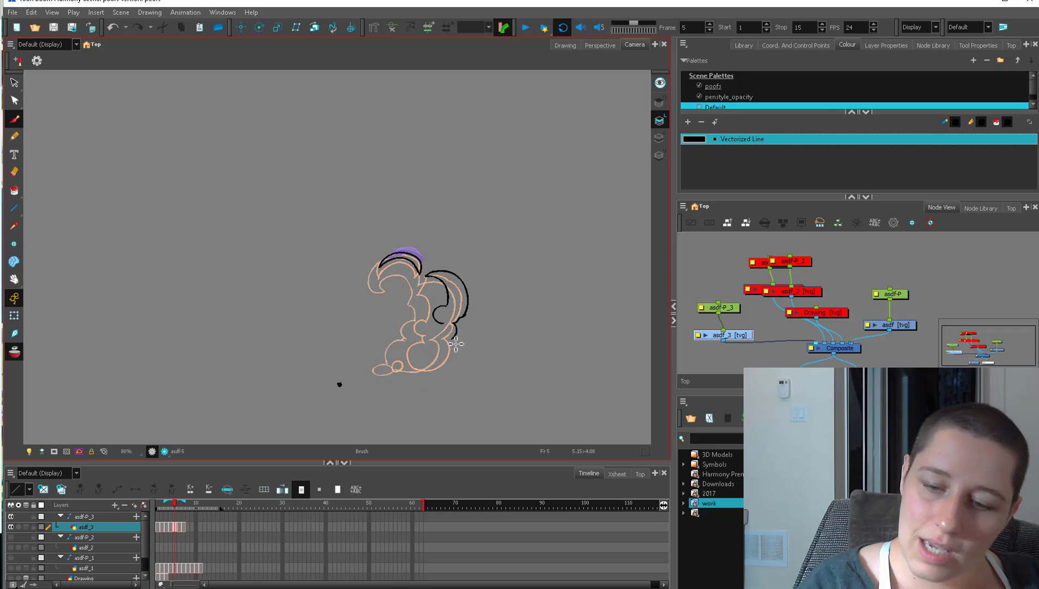
drag(457, 346, 440, 333)
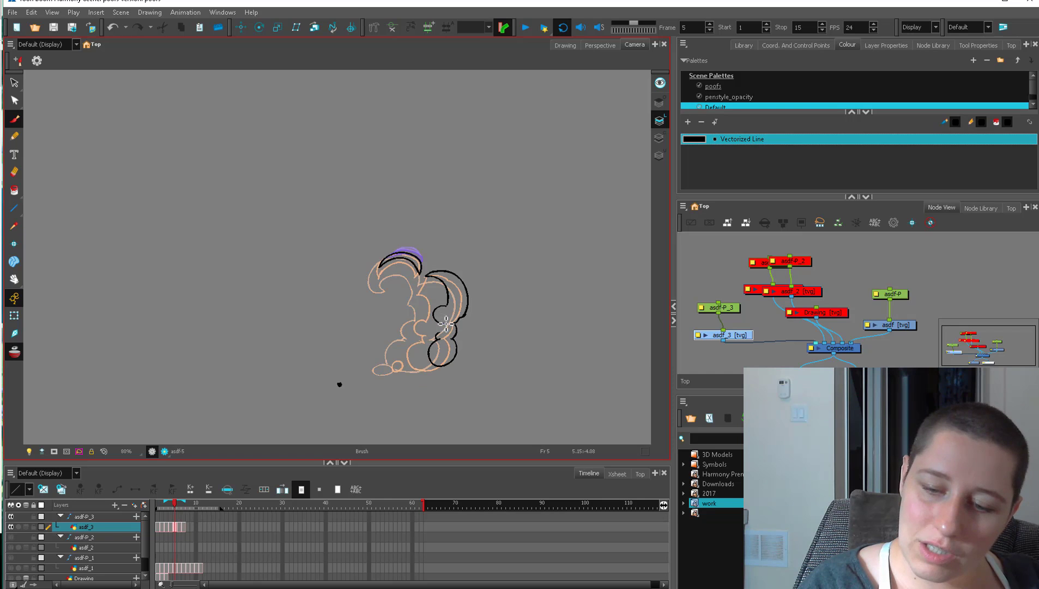
On frames 6 through 8, thin the front lobe to a crescent and shrink the lower balls, then return to frame 1.
key(period)
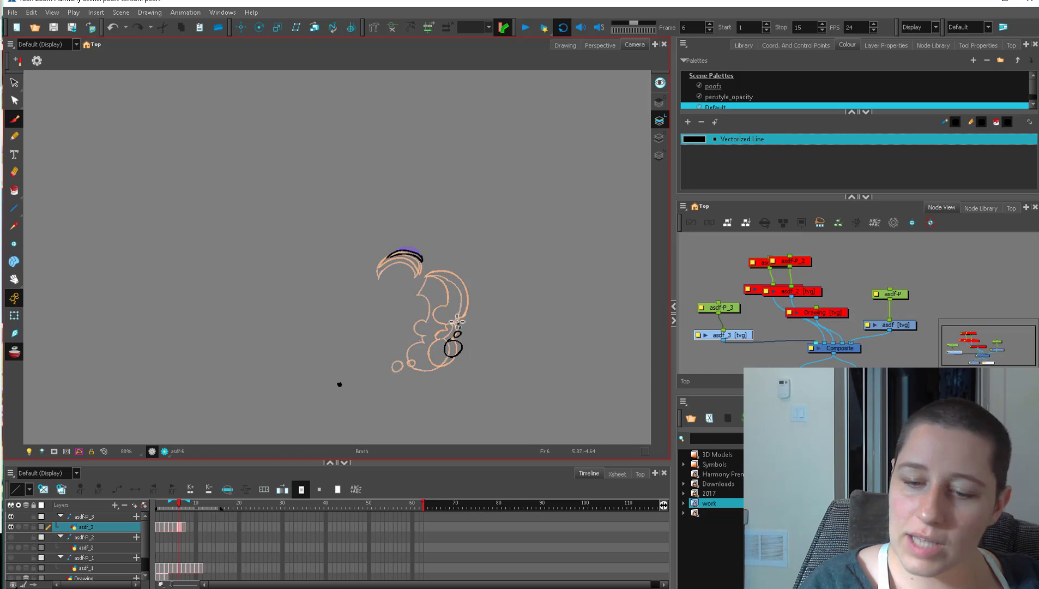
drag(472, 298, 441, 268)
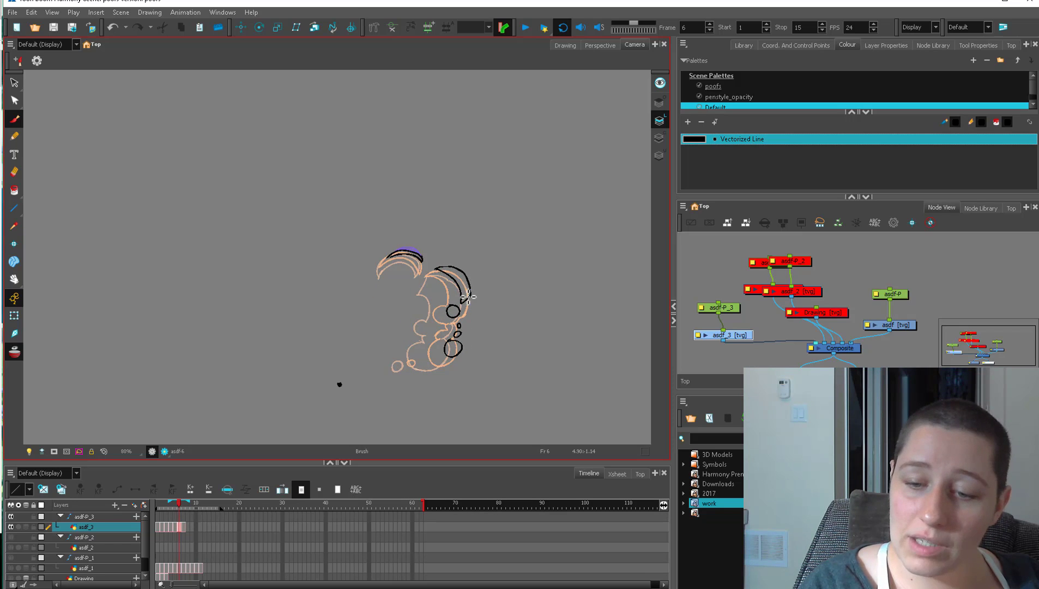
key(period)
mouse_move(468, 292)
mouse_down()
mouse_move(438, 264)
mouse_move(468, 292)
mouse_up()
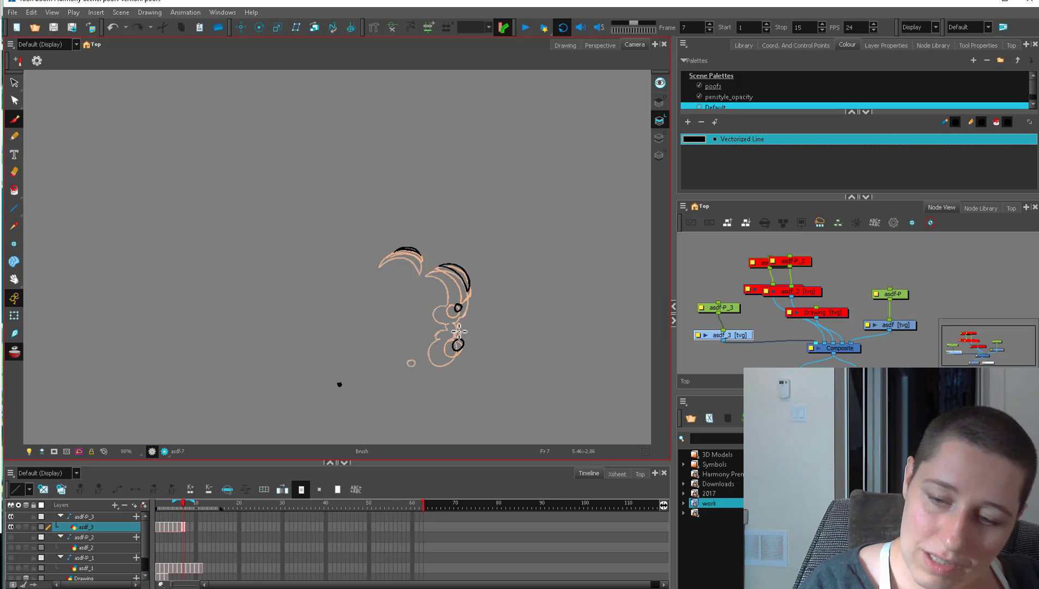
key(period)
drag(448, 263, 468, 276)
drag(182, 508, 152, 483)
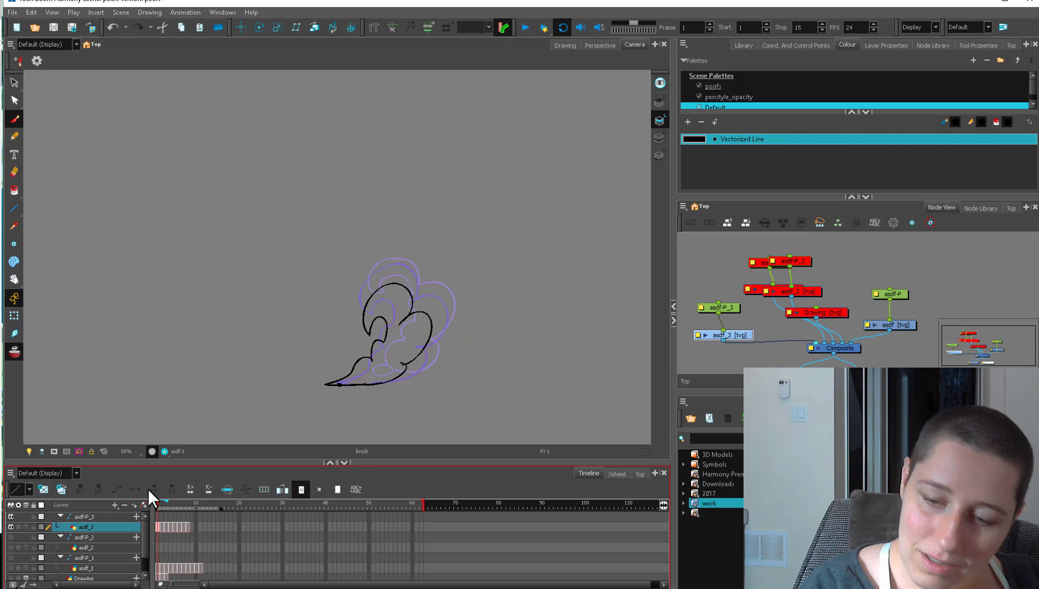
Play back the outlined-lobe poof animation.
click(525, 27)
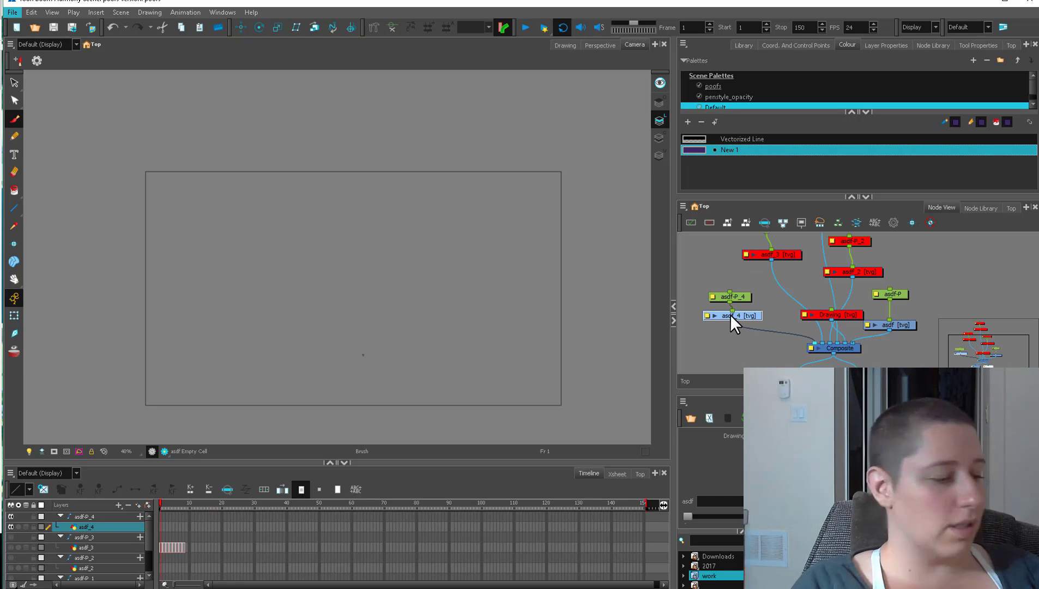
drag(374, 335, 374, 346)
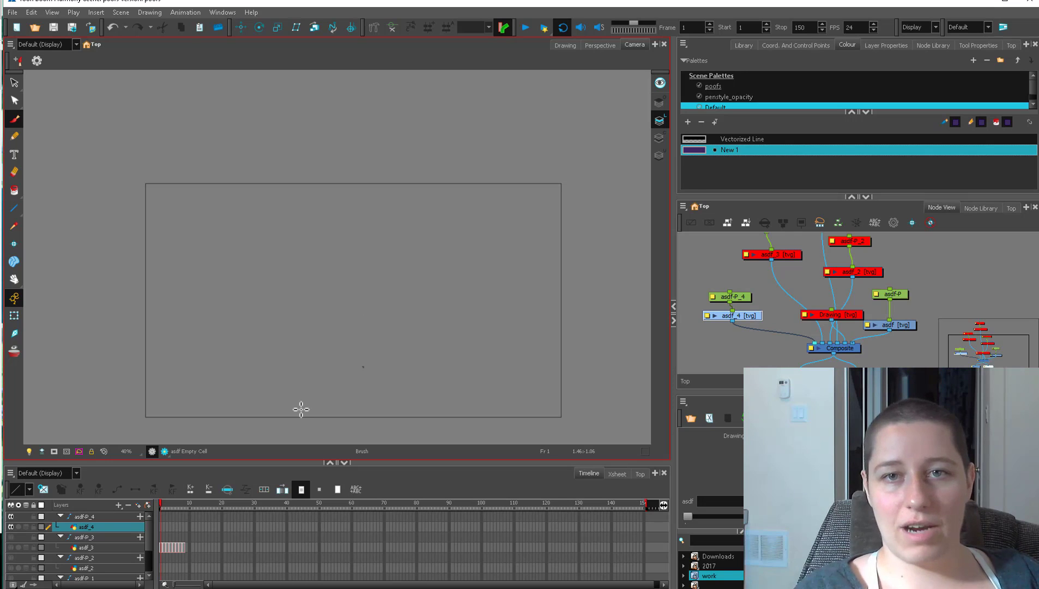
drag(723, 314, 725, 314)
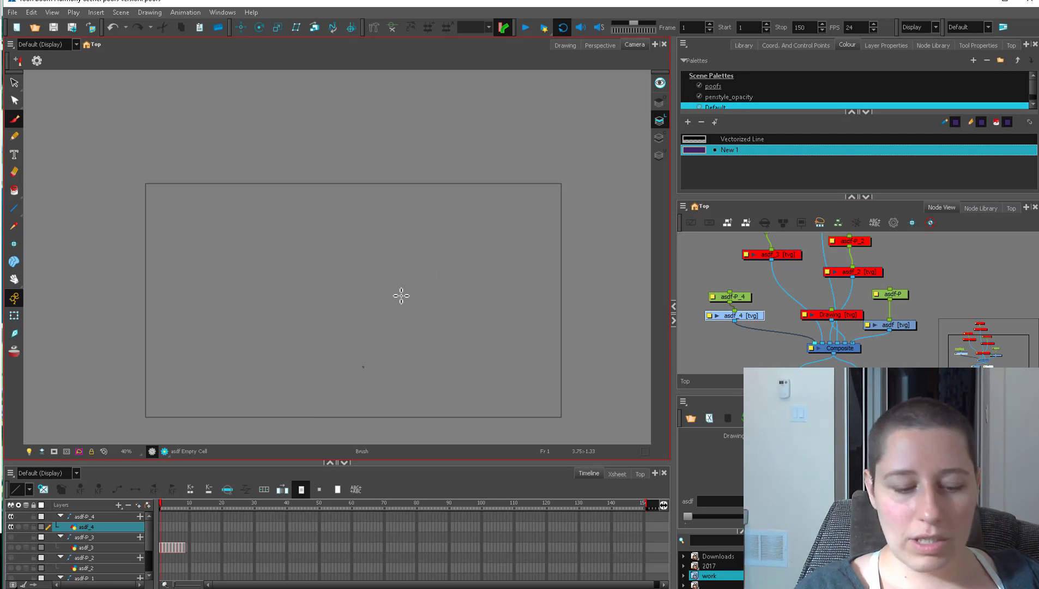
With onion skin on, draw a small puff on frame 1 of layer asdf_4 and grow it upward through frame 5.
key(alt+o)
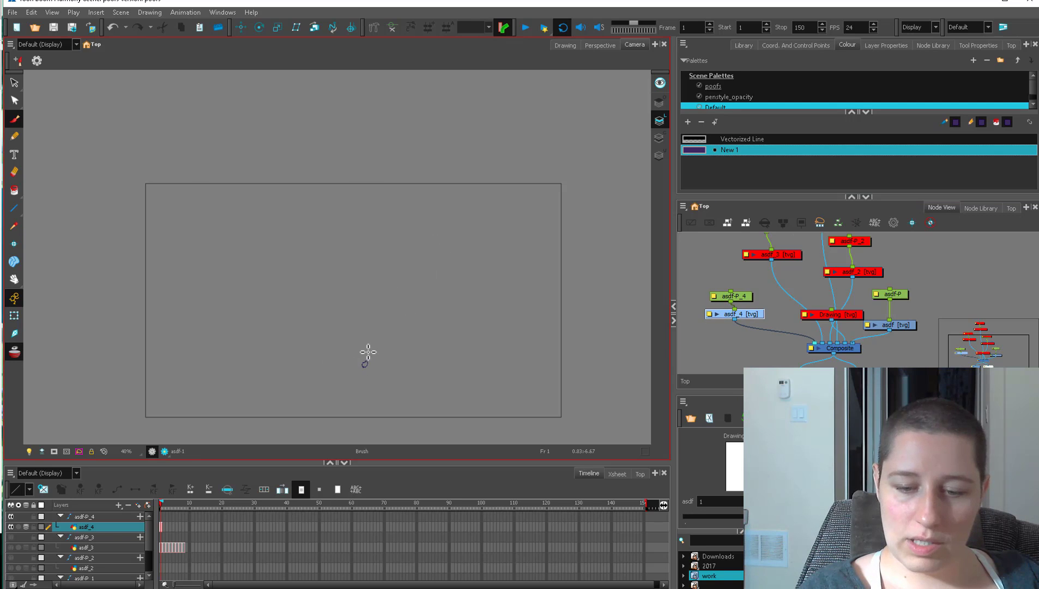
key(period)
key(period)
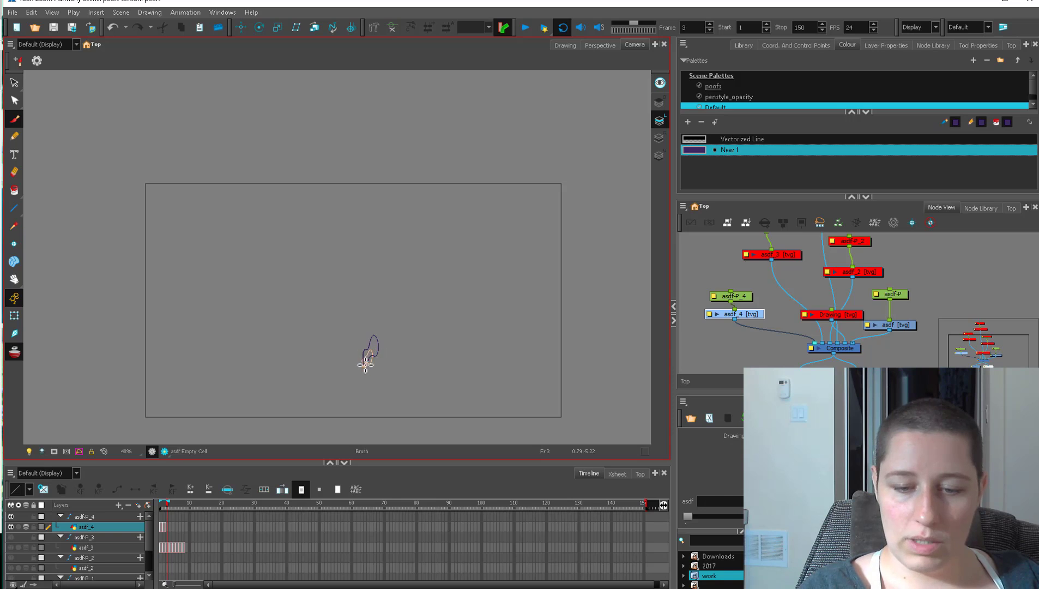
key(period)
drag(378, 327, 364, 349)
key(period)
key(period)
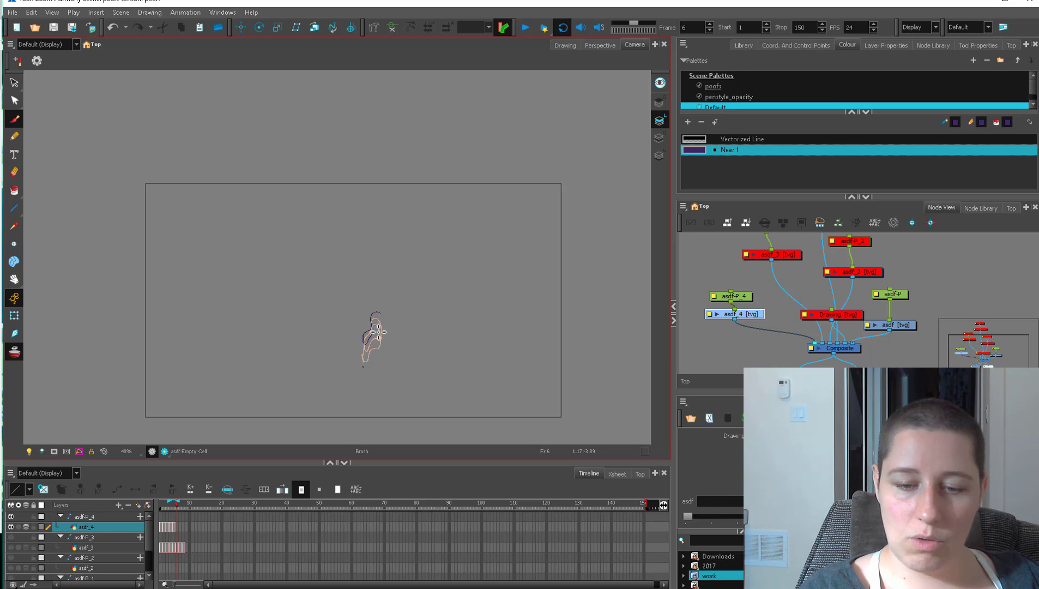
From frame 6 to frame 15, move the puff upward and thin it into a fading crescent, then play it back.
mouse_move(374, 312)
mouse_down()
mouse_move(383, 311)
mouse_move(375, 303)
mouse_move(364, 330)
mouse_move(380, 316)
mouse_move(392, 248)
mouse_move(371, 278)
mouse_move(380, 280)
mouse_move(394, 256)
mouse_move(372, 267)
mouse_move(365, 287)
mouse_up()
key(period)
key(period)
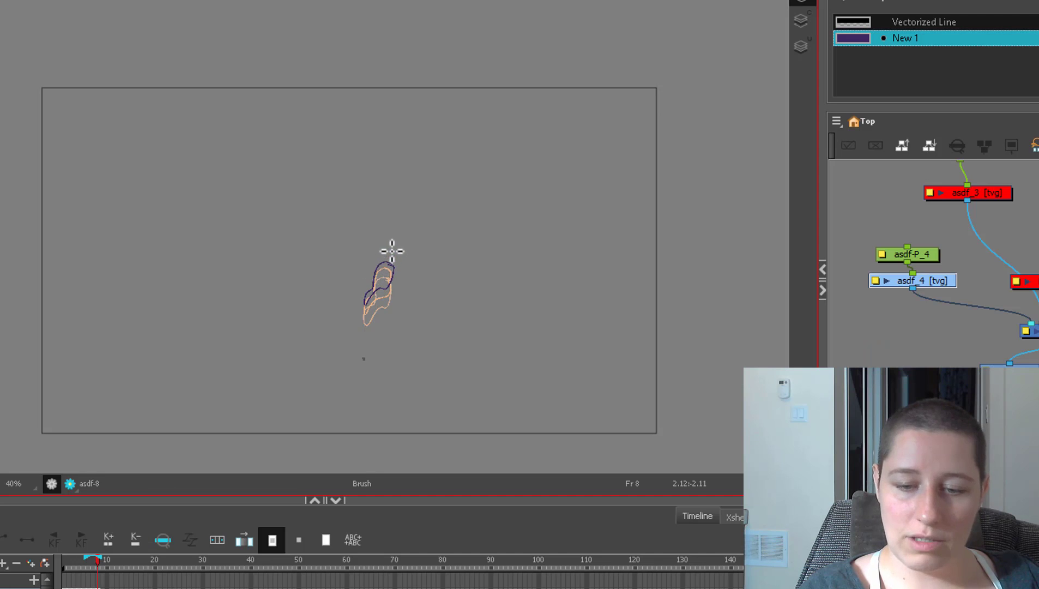
key(period)
key(period)
key(comma)
key(comma)
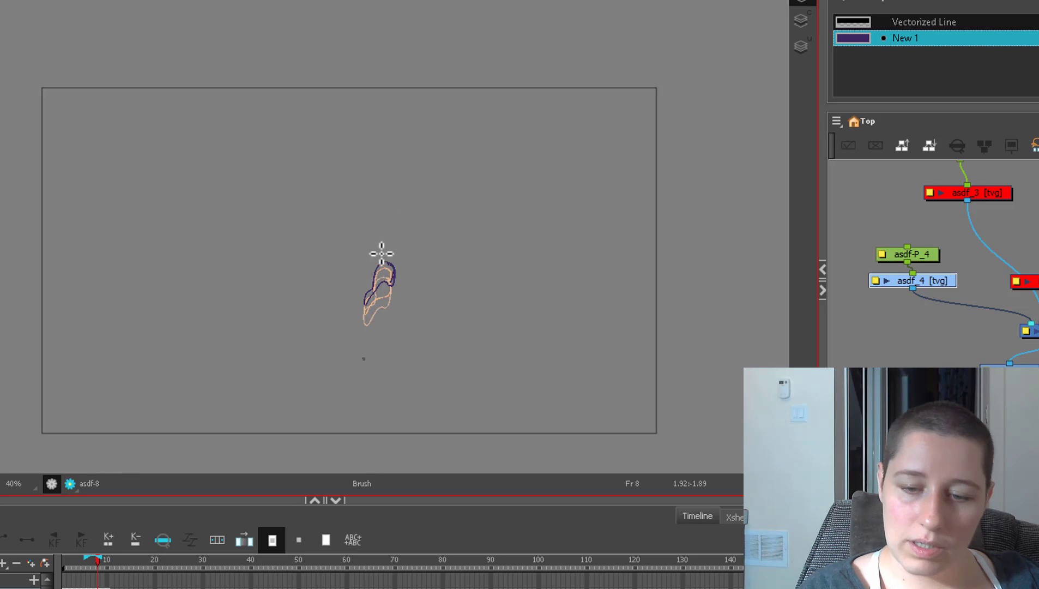
key(period)
key(period)
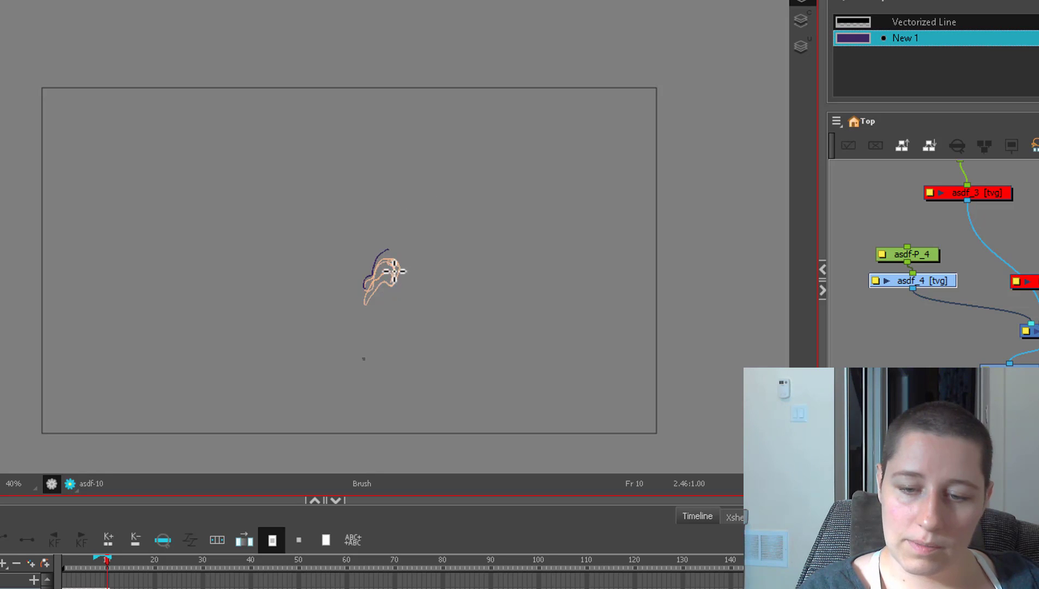
key(period)
mouse_move(396, 267)
mouse_down()
mouse_move(372, 279)
mouse_move(406, 248)
mouse_up()
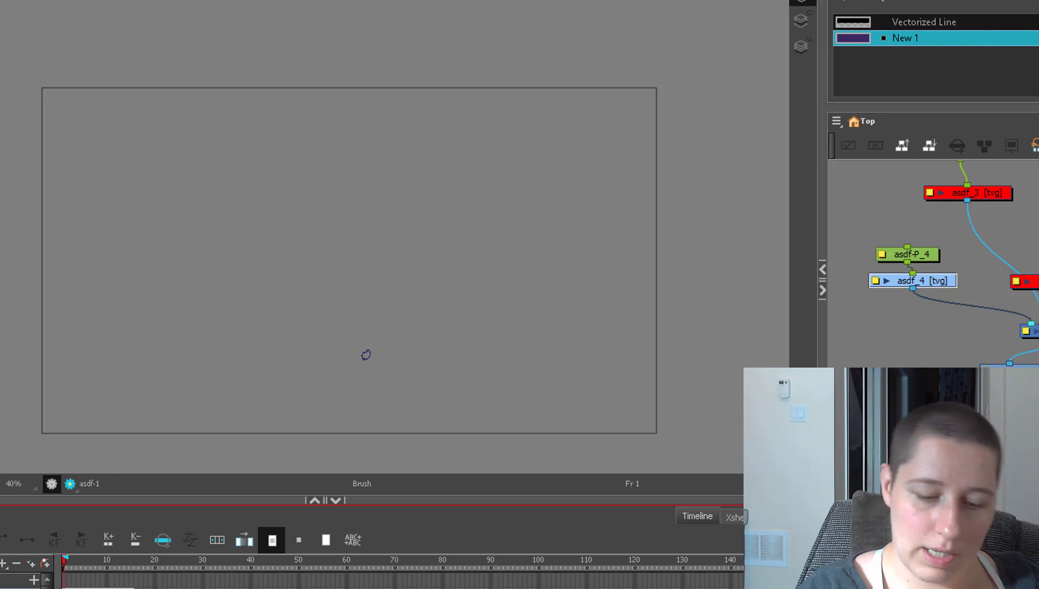
key(shift+Return)
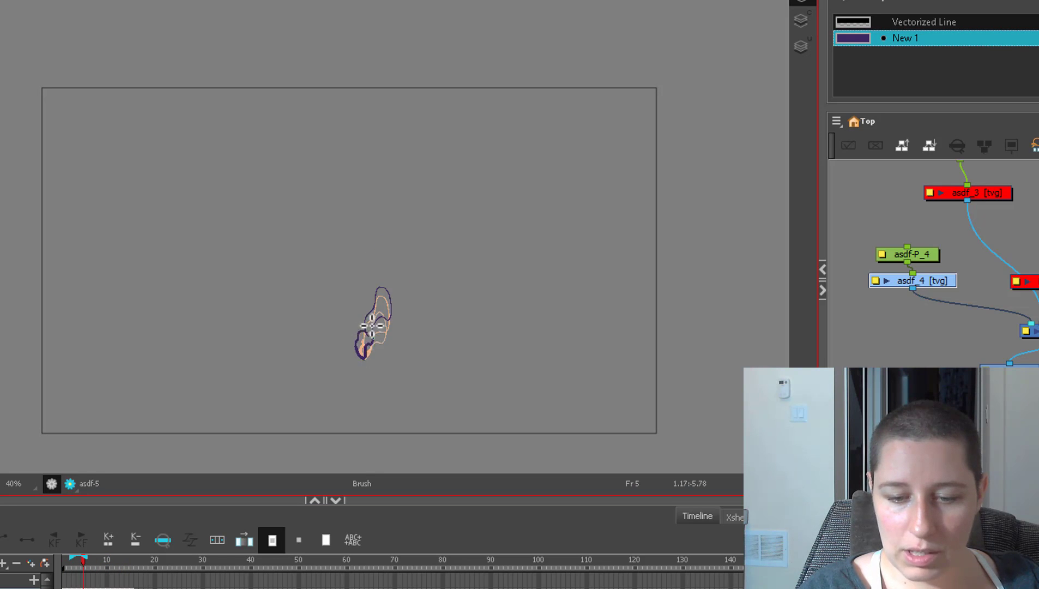
On frames 5 through 10, draw a second outlined puff rising from the impact point beside the first, then return to frame 1.
key(o)
mouse_move(364, 319)
mouse_down()
mouse_move(353, 328)
mouse_move(364, 359)
mouse_move(354, 305)
mouse_move(348, 325)
mouse_move(360, 349)
mouse_move(379, 314)
mouse_move(354, 327)
mouse_up()
key(.)
key(period)
key(period)
key(period)
key(period)
key(shift+comma)
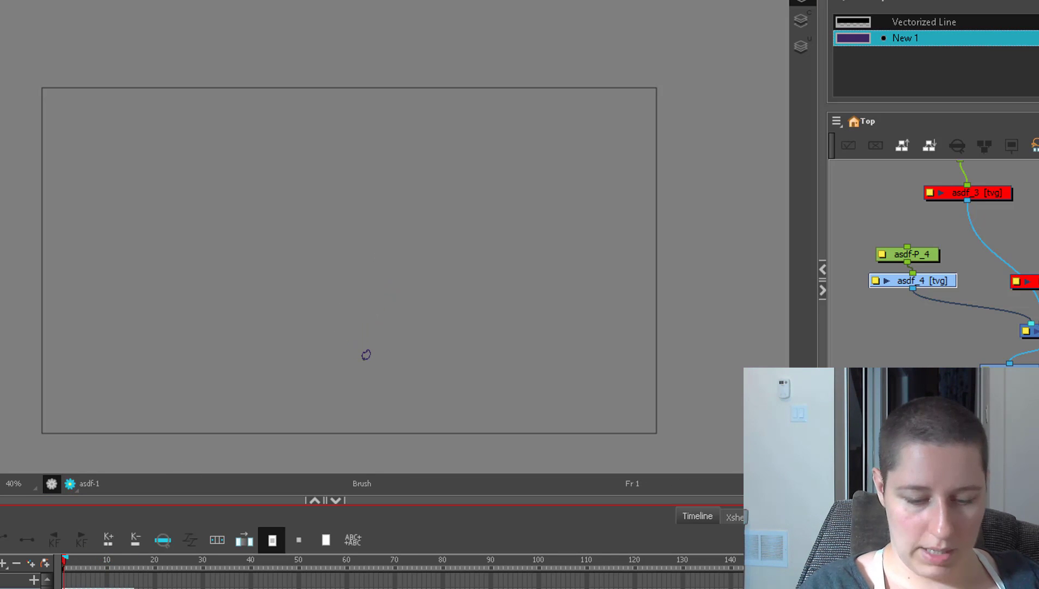
Use Paste Special at frame 16 to repeat the puff drawings as a normal forward cycle with a cycle count of 14.
key(period)
key(ctrl+shift+v)
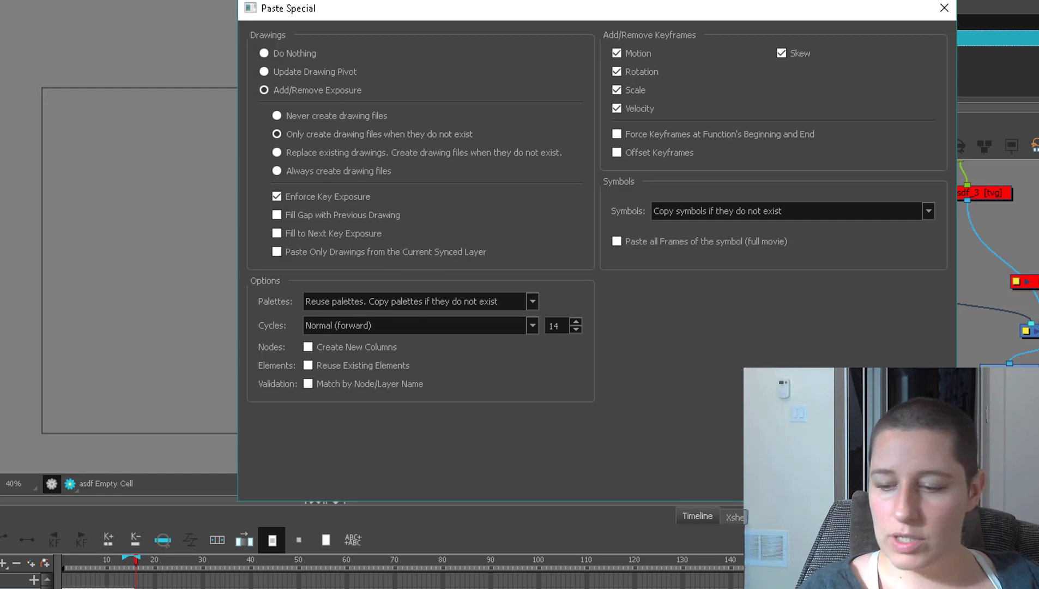
key(Return)
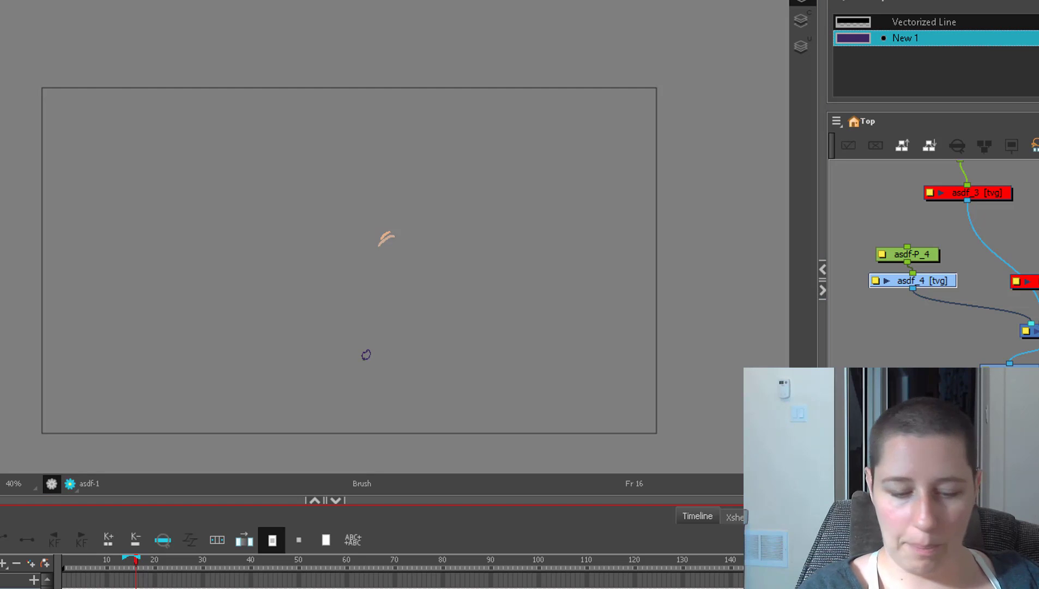
On frames 11 through 15, draw the second puff moving upward and hollow it out into a thin crescent.
drag(77, 561, 112, 561)
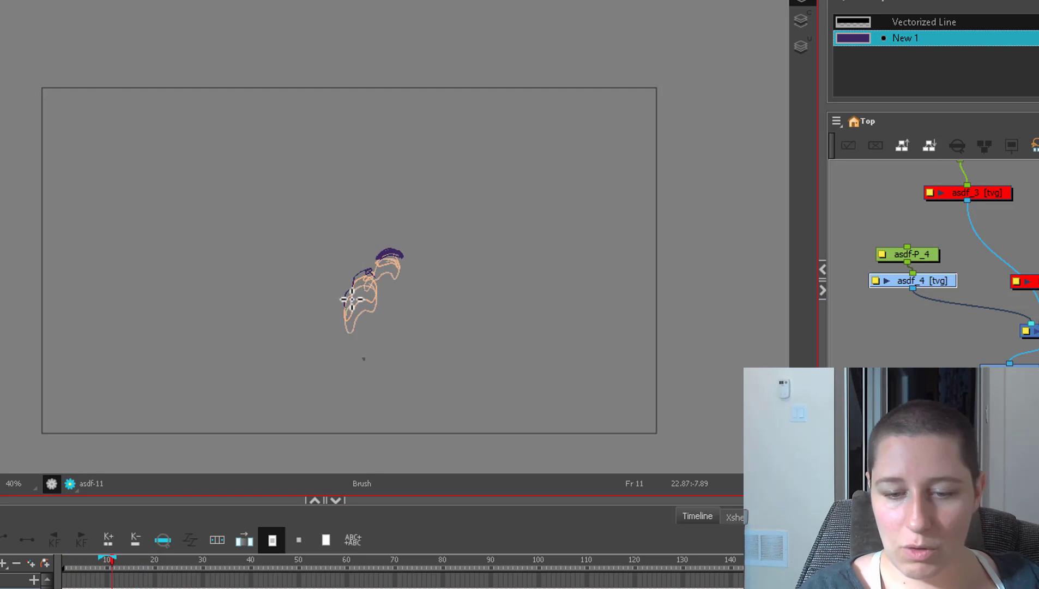
key(.)
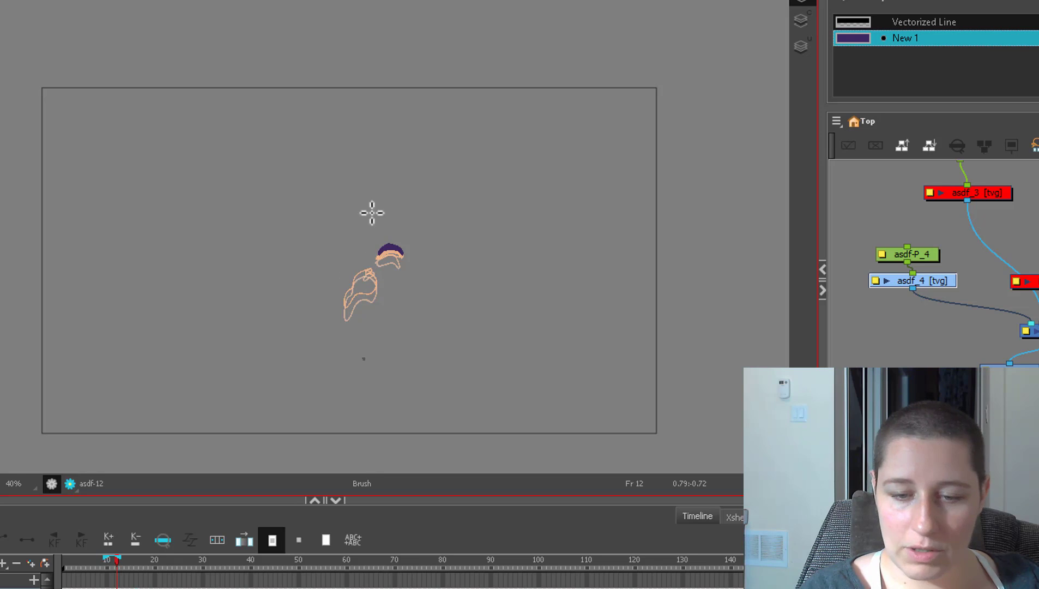
mouse_move(371, 274)
mouse_down()
mouse_move(342, 294)
mouse_move(373, 282)
mouse_move(377, 267)
mouse_move(363, 262)
mouse_move(354, 277)
mouse_move(377, 268)
mouse_move(352, 275)
mouse_up()
key(.)
key(.)
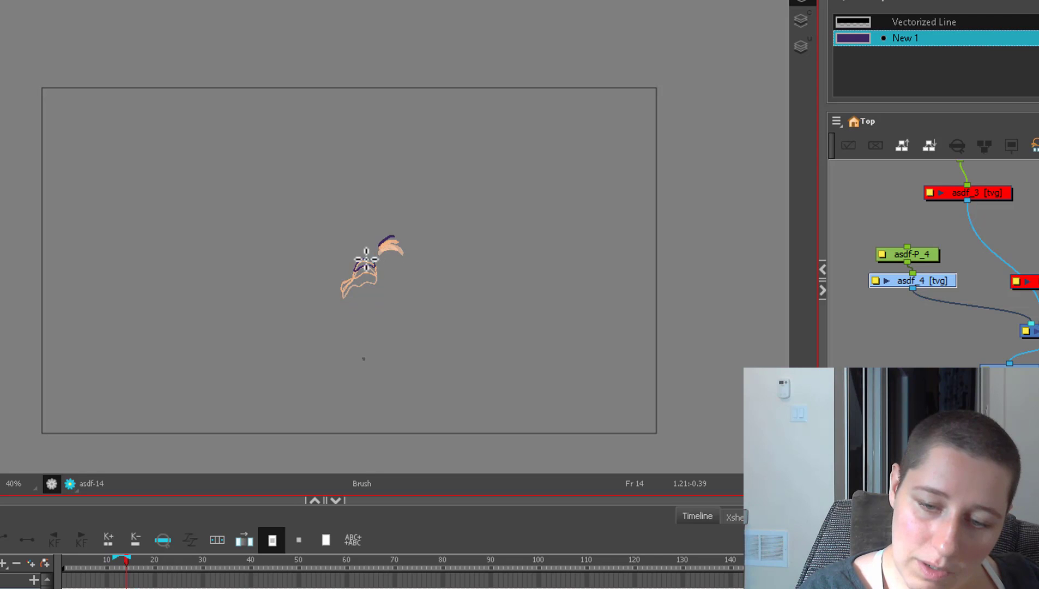
key(.)
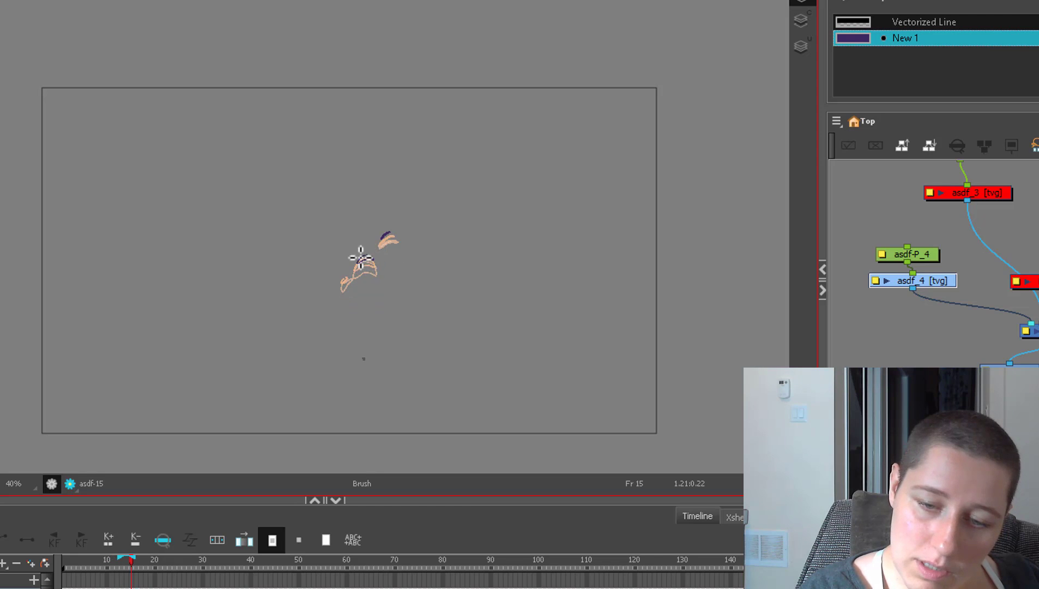
On frames 7 through 12, draw a third puff growing upward from the impact point below the second one.
key(.)
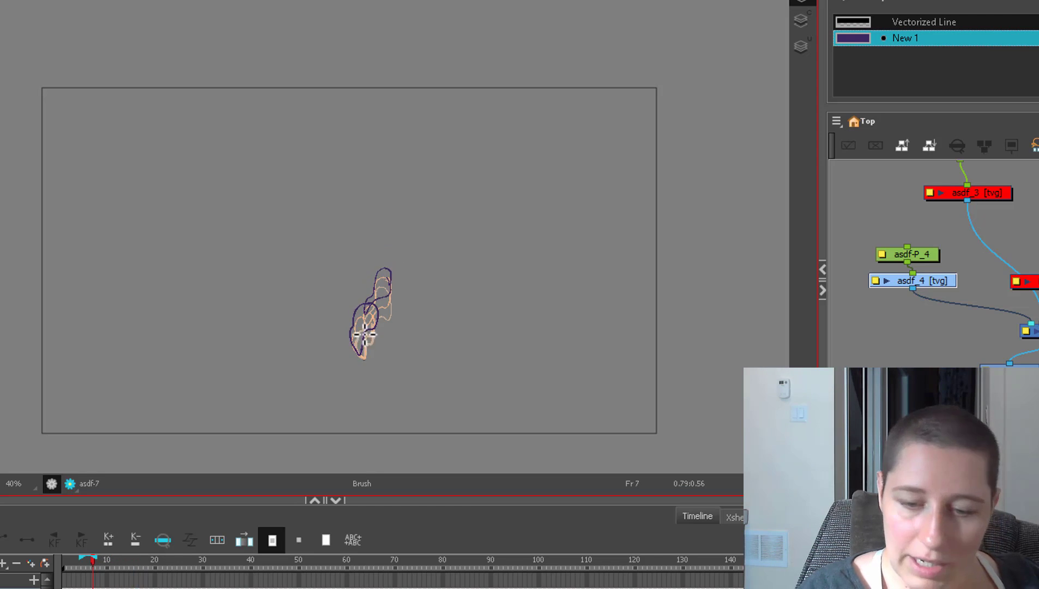
key(.)
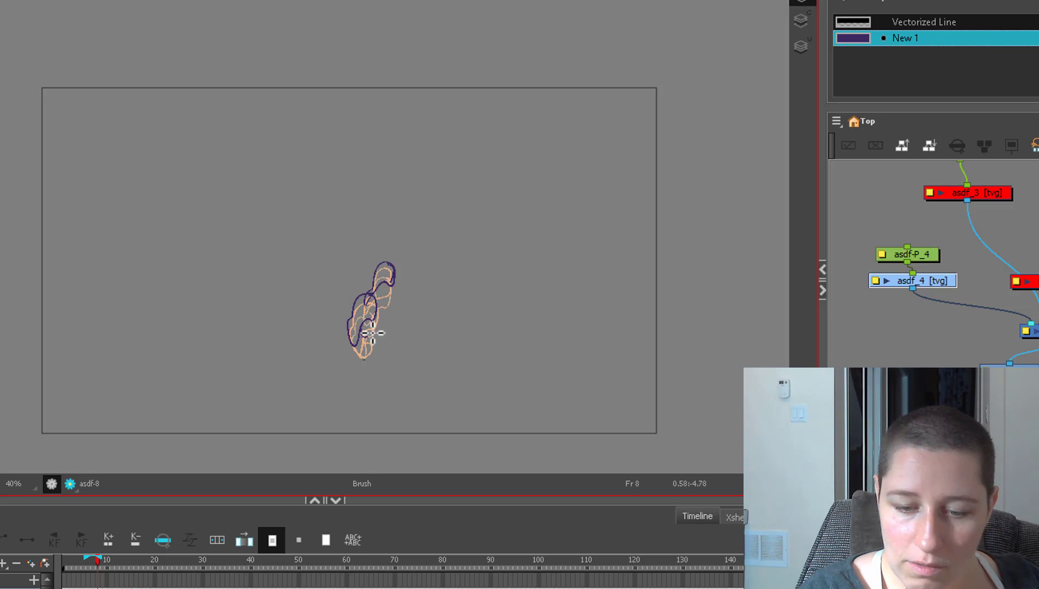
key(.)
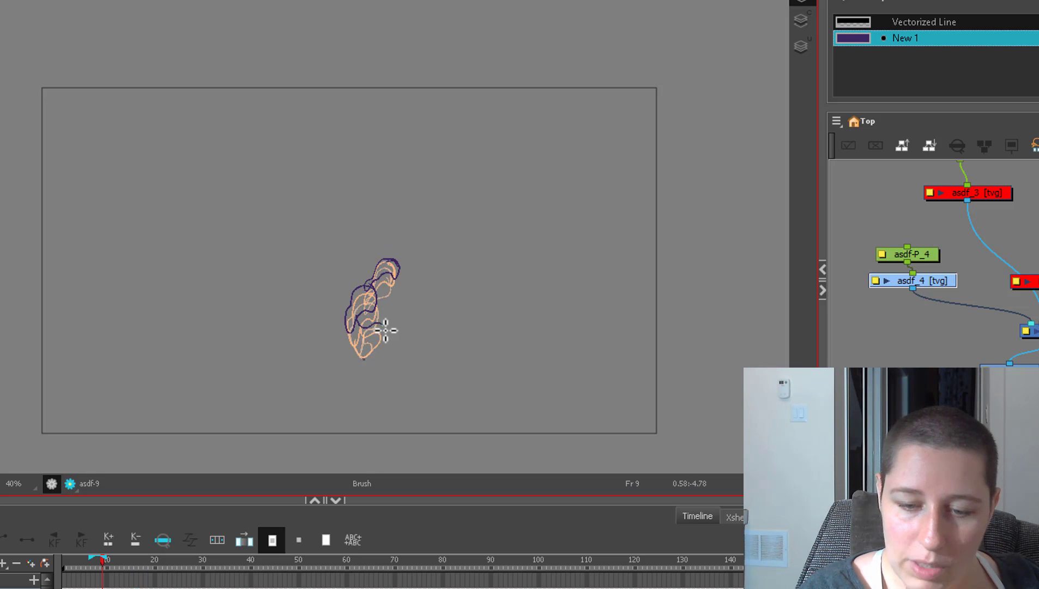
key(.)
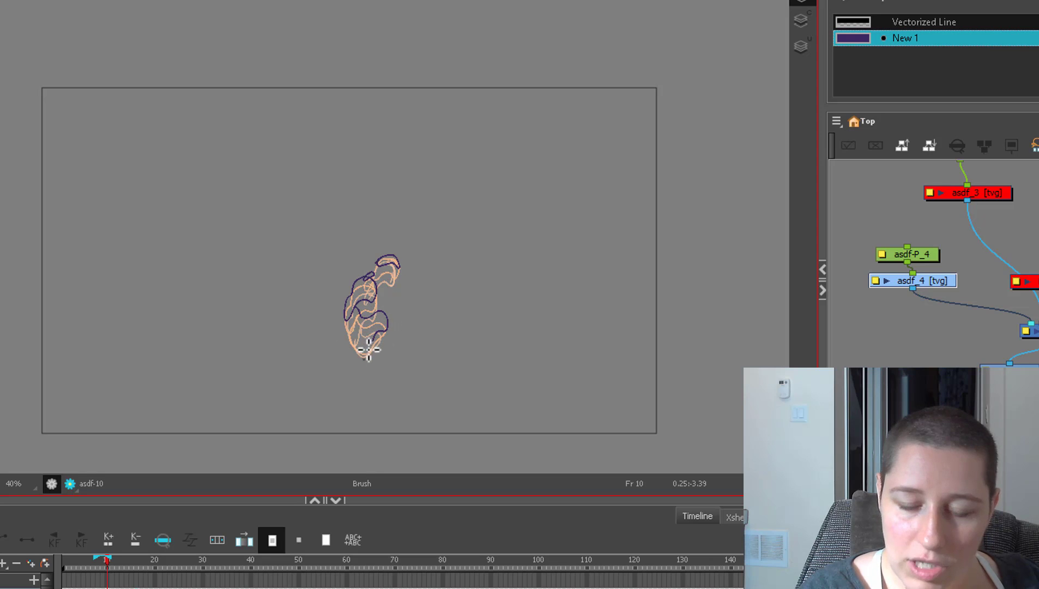
key(.)
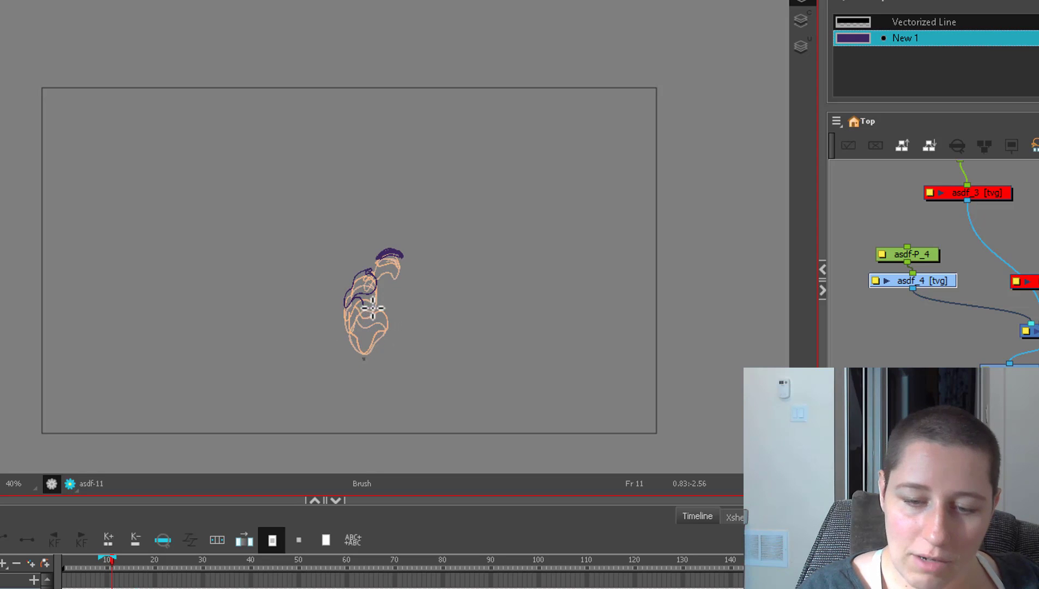
key(.)
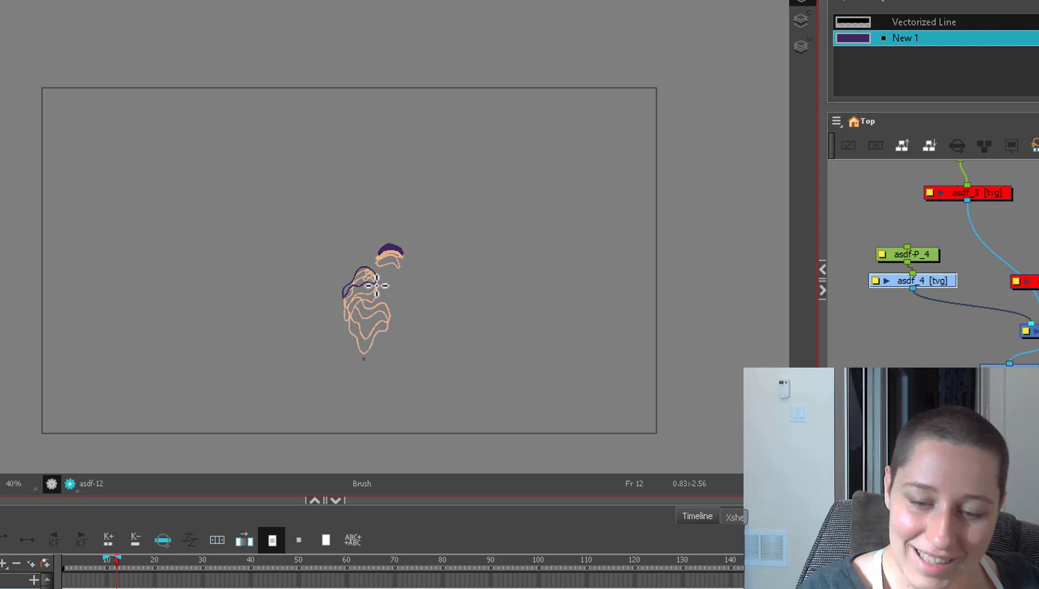
mouse_move(356, 291)
mouse_down()
mouse_move(347, 311)
mouse_move(385, 313)
mouse_up()
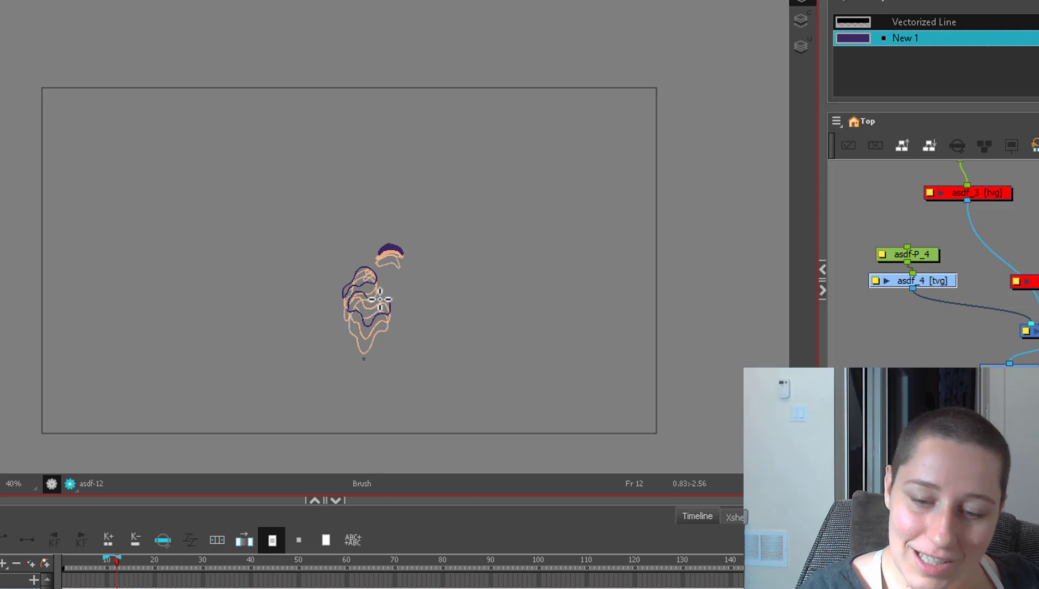
On frames 13 through 16, redraw the third puff higher each frame with its underside hollowed toward a crescent.
key(.)
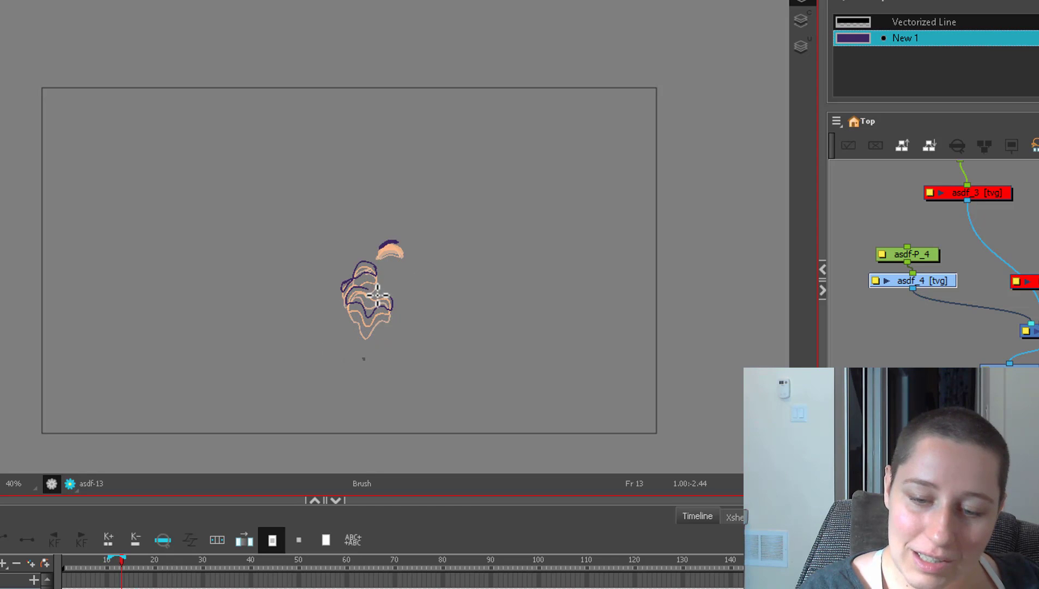
key(.)
drag(355, 282, 363, 294)
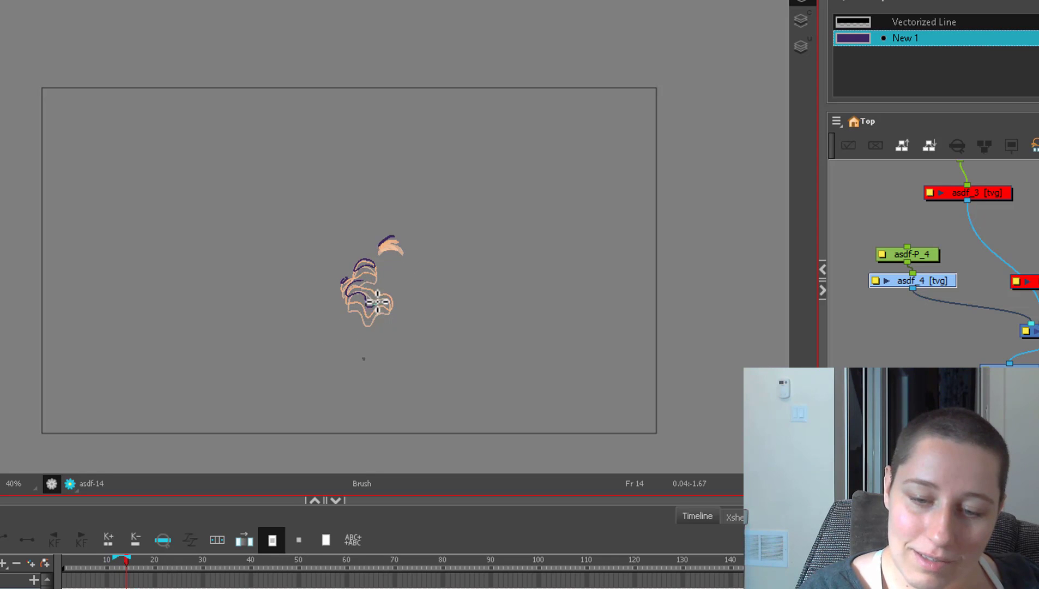
key(.)
key(.)
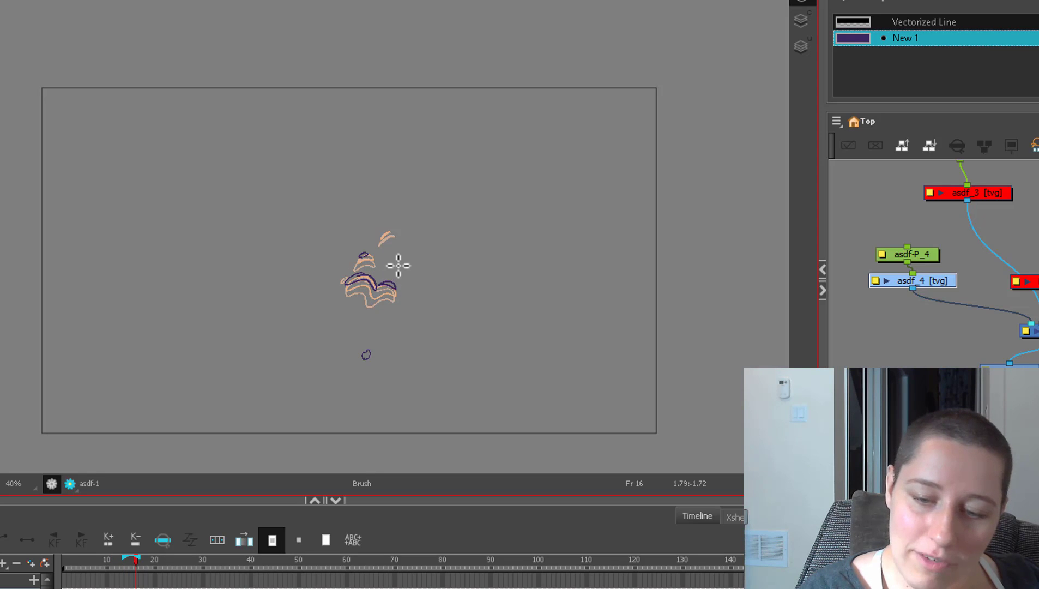
On frames 17 through 21, split the third puff into two separate slivers and shrink them as they drift upward.
key(.)
drag(349, 274, 396, 280)
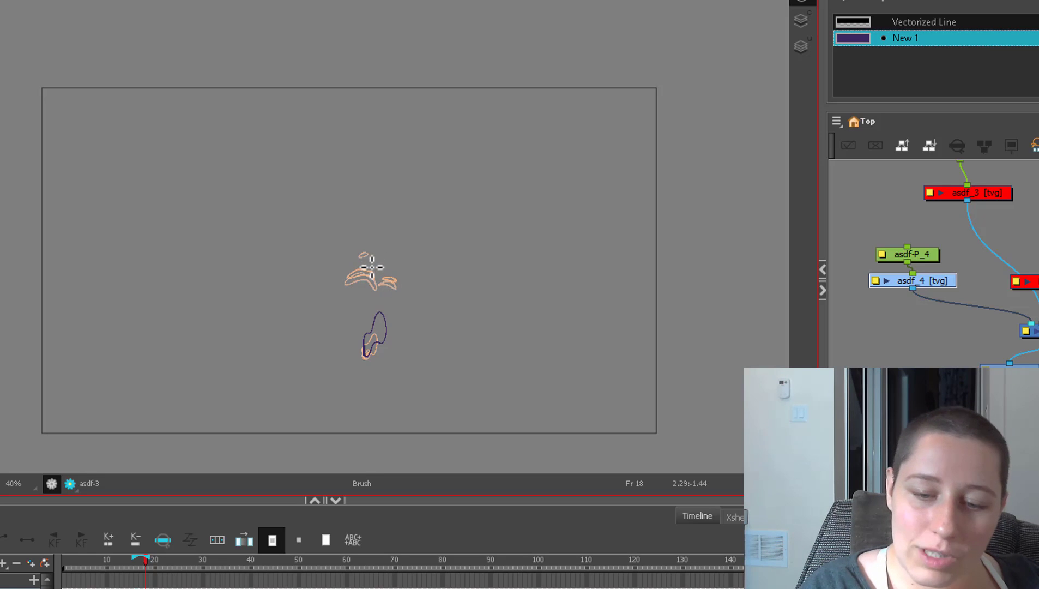
drag(372, 267, 364, 271)
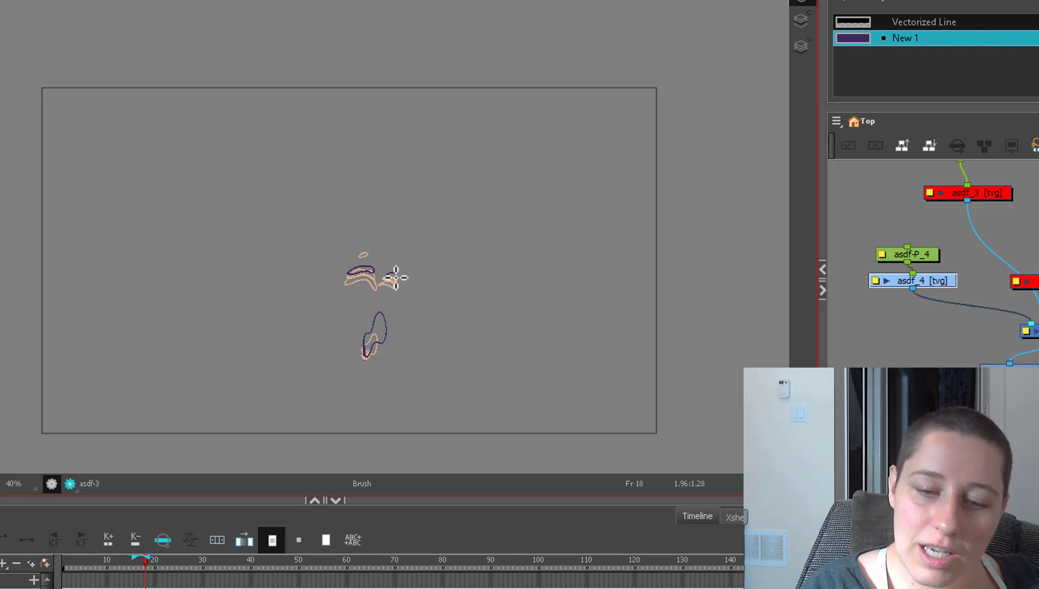
key(period)
key(period)
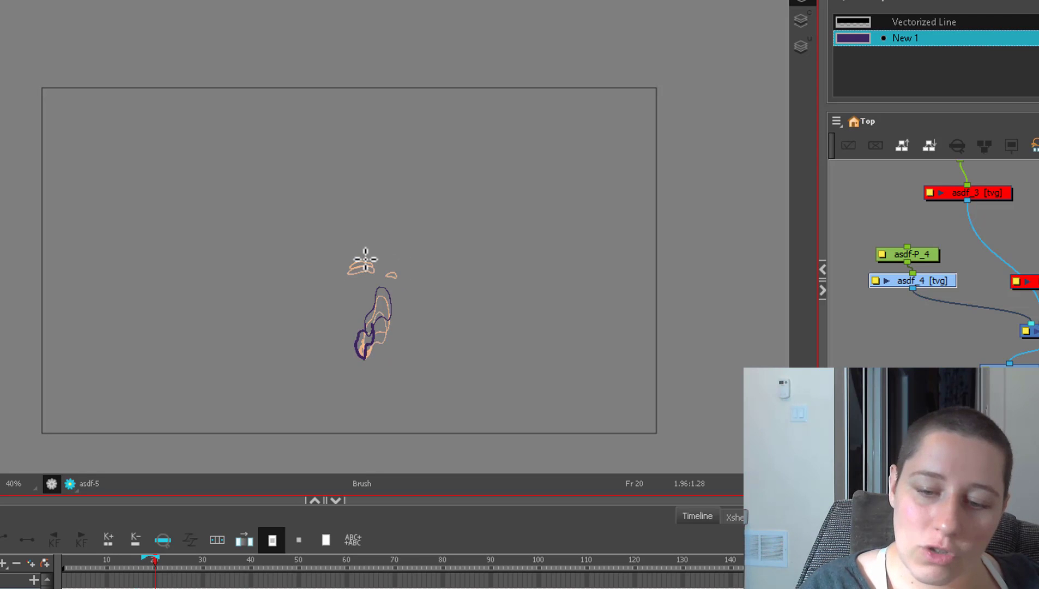
key(period)
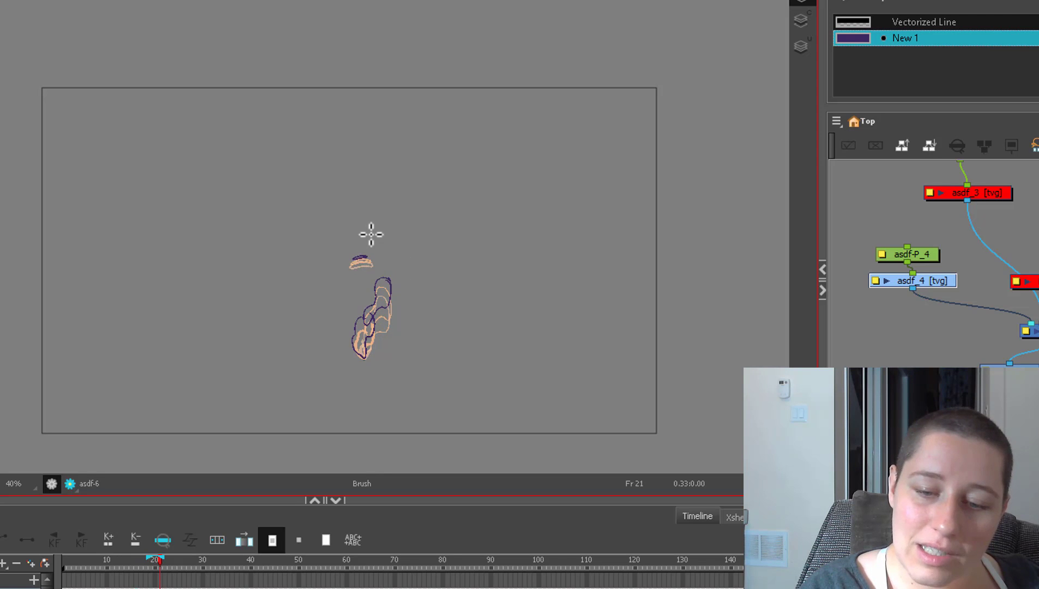
On frames 26 through 30, draw a fourth puff growing upward from the impact point below the third one.
key(period)
key(period)
key(period)
key(period)
key(period)
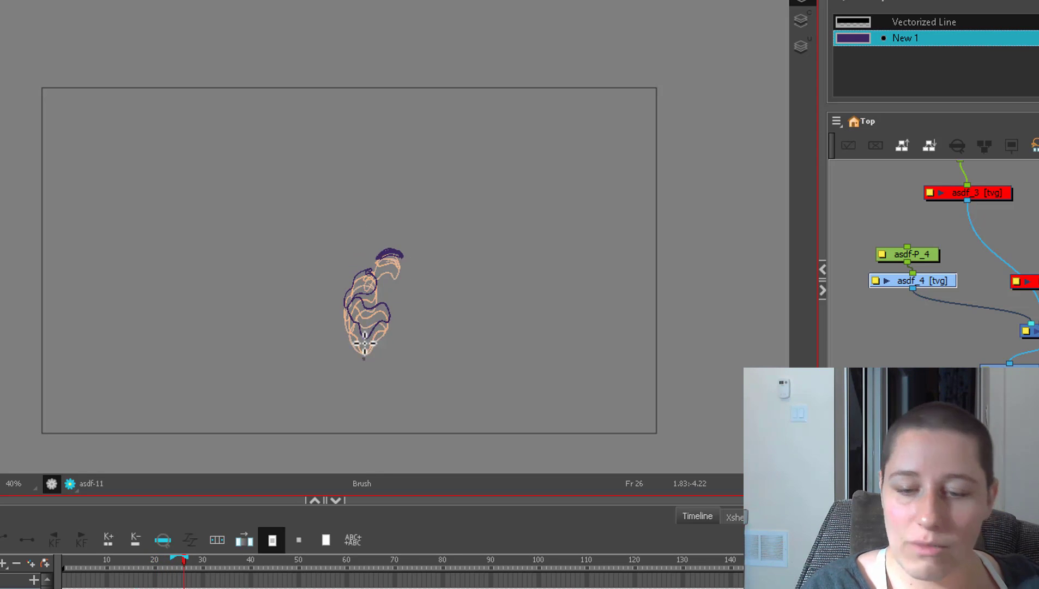
mouse_move(362, 334)
mouse_down()
mouse_move(359, 358)
mouse_move(370, 336)
mouse_up()
key(period)
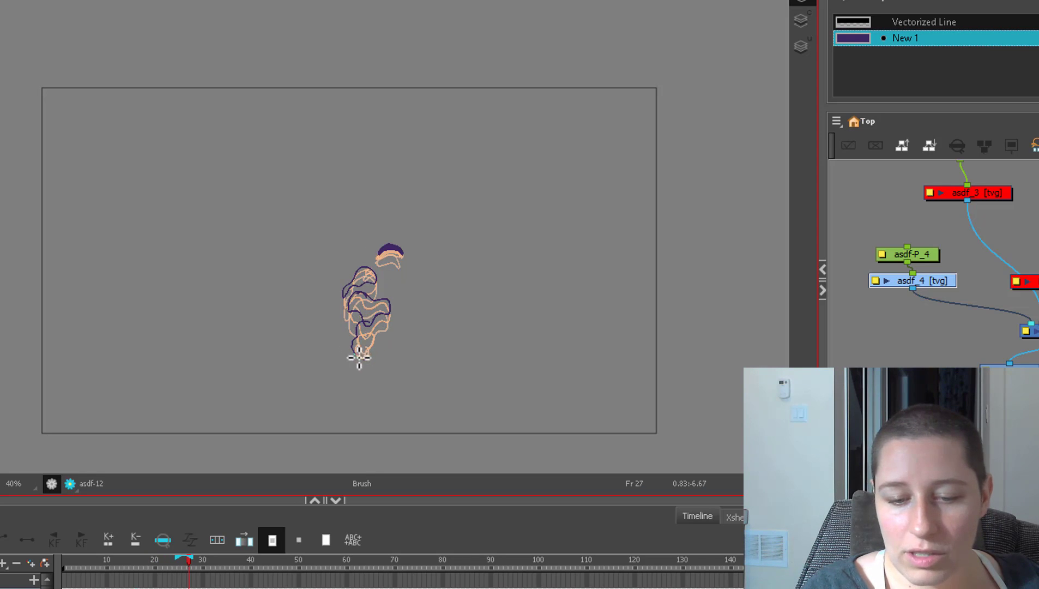
key(period)
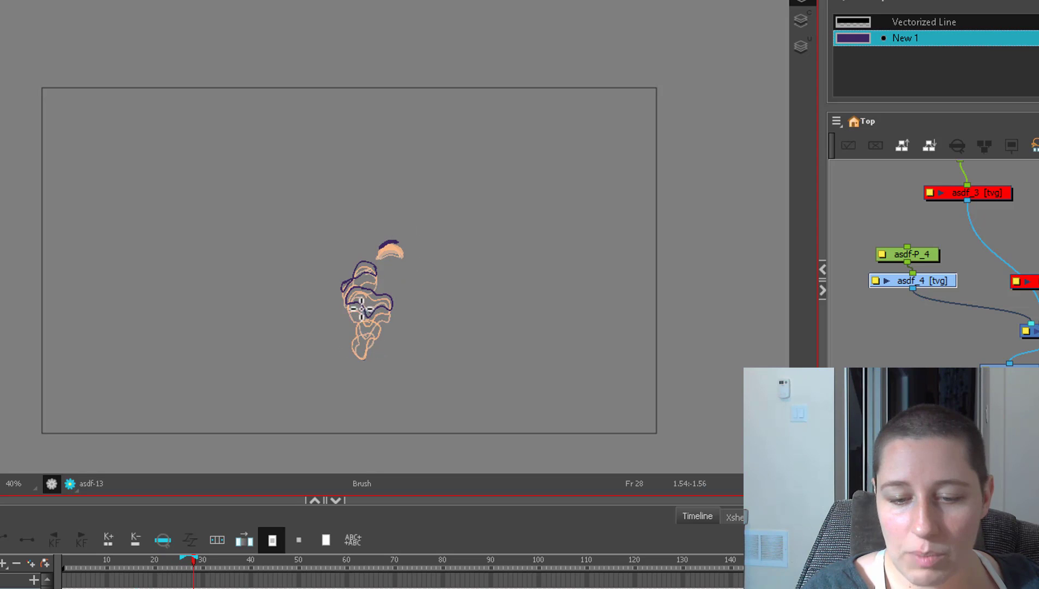
key(period)
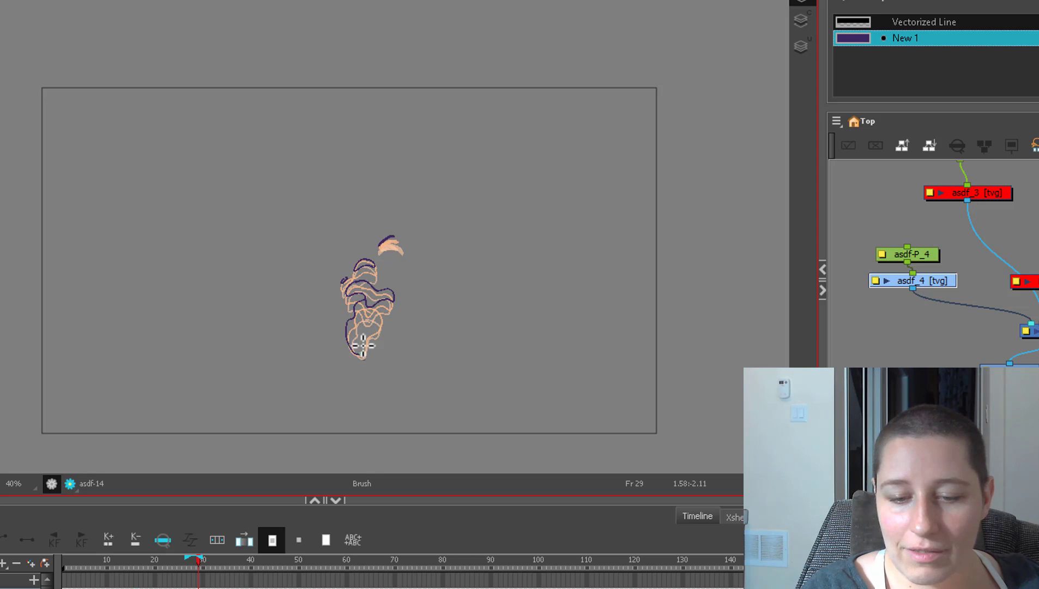
key(period)
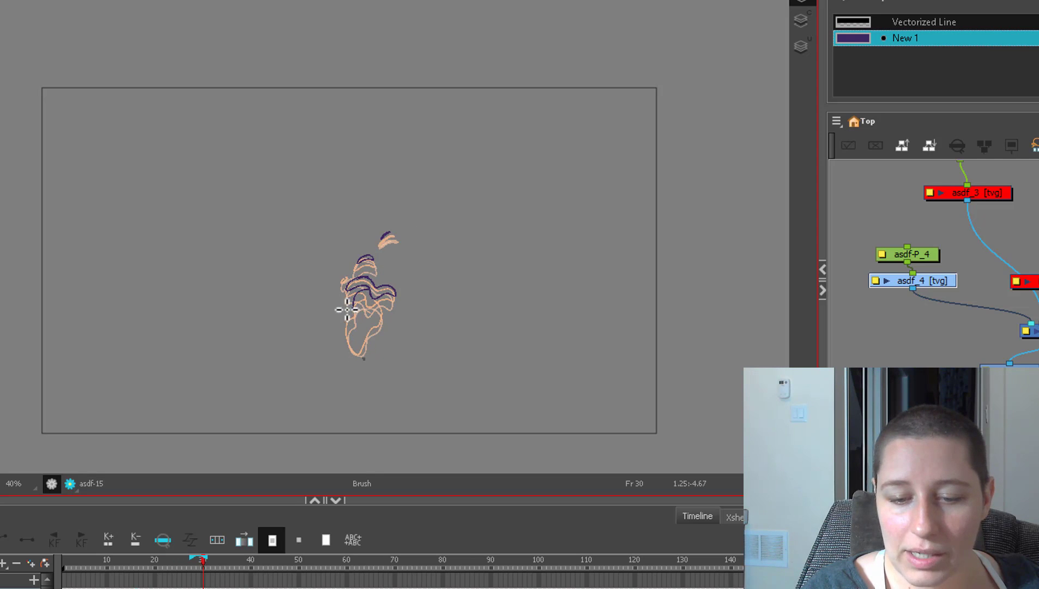
On frames 31 through 38, redraw the fourth puff higher each frame and hollow its underside toward thin crescents.
key(period)
key(period)
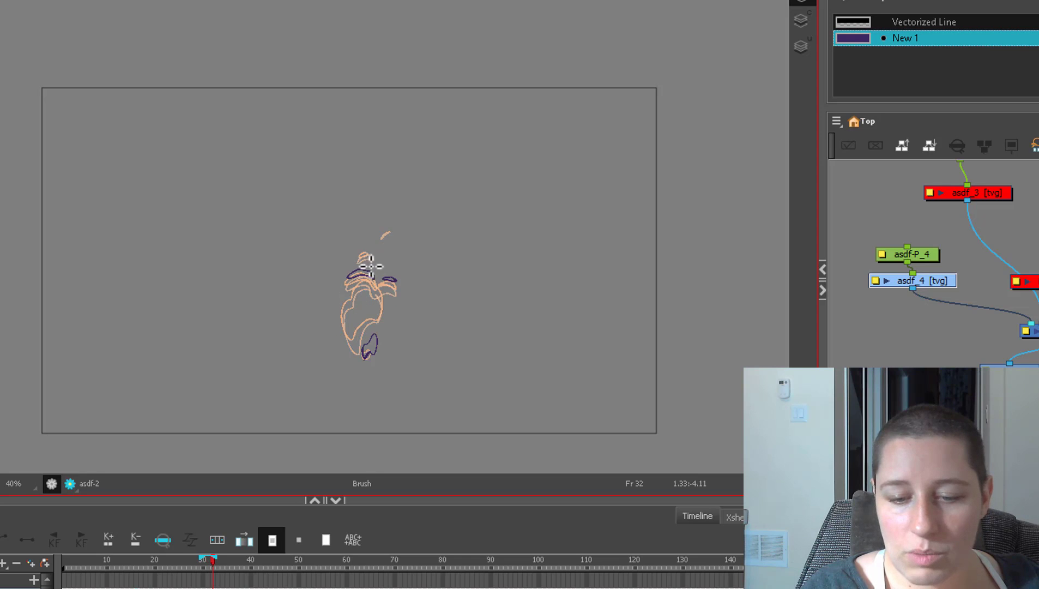
key(period)
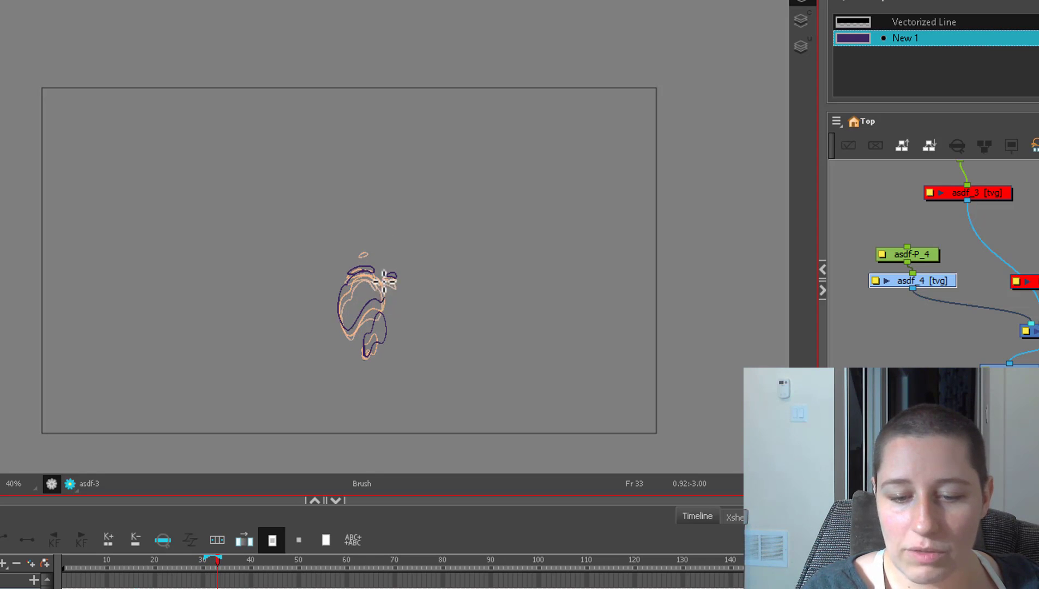
key(period)
key(period)
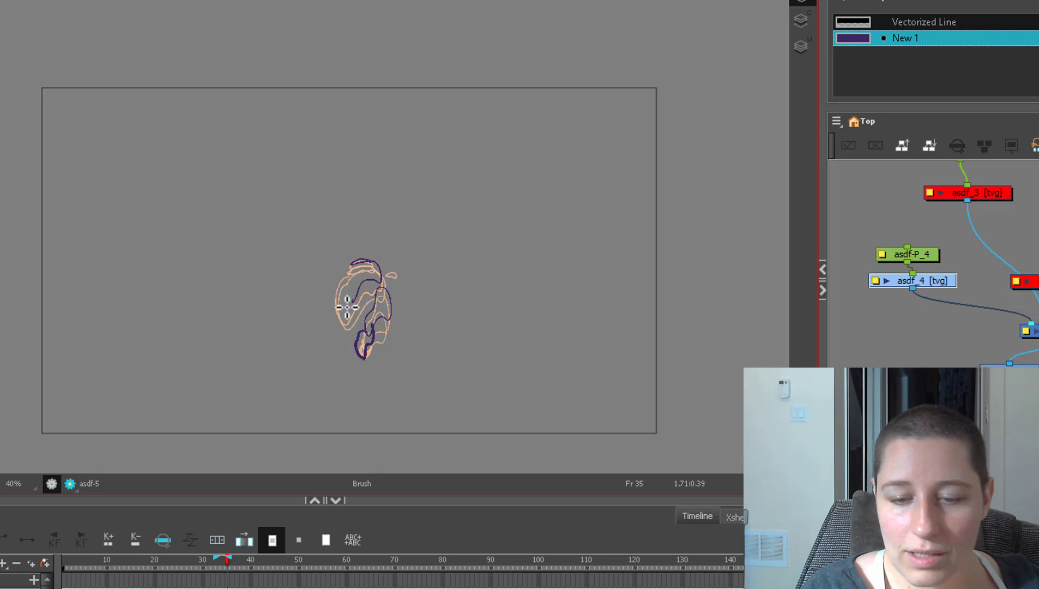
key(period)
key(period)
key(period)
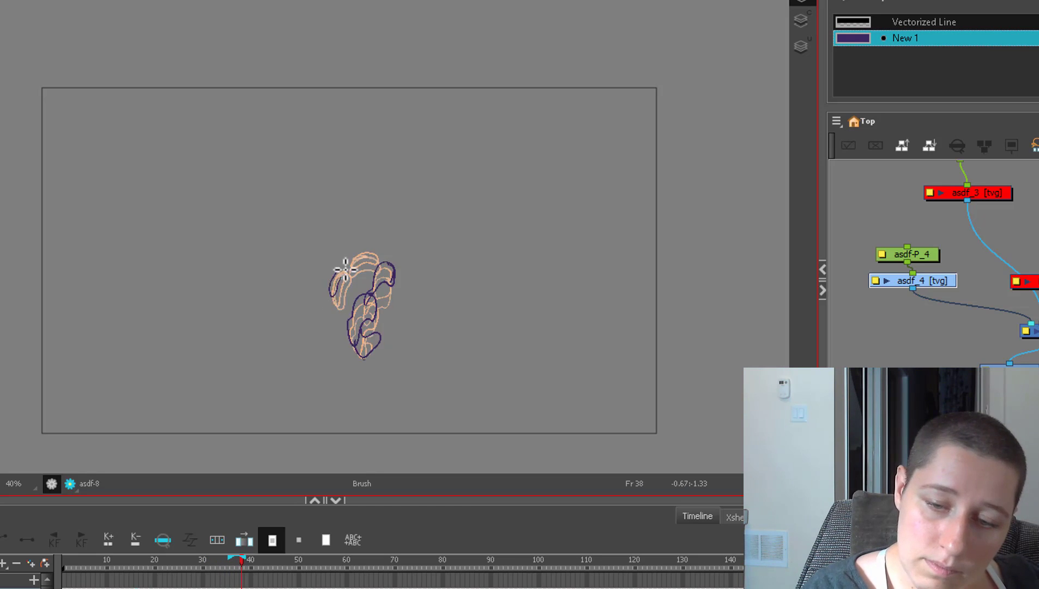
On the repeated cycle up to frame 53, draw an inner puff rising in the hollow between the outer puffs.
key(period)
key(period)
key(period)
key(period)
key(period)
key(period)
key(period)
key(period)
key(period)
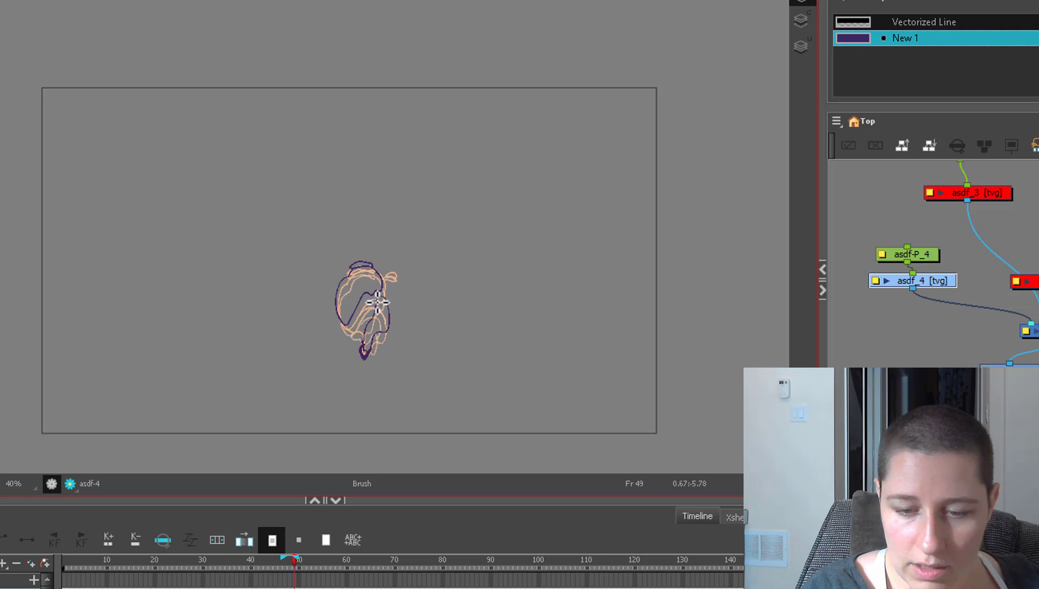
key(period)
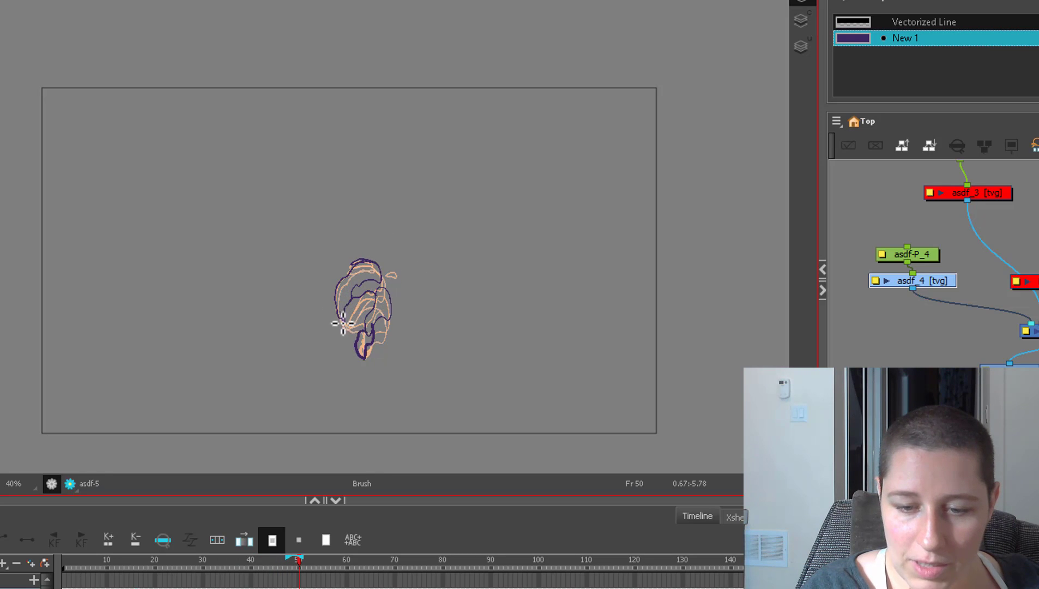
key(period)
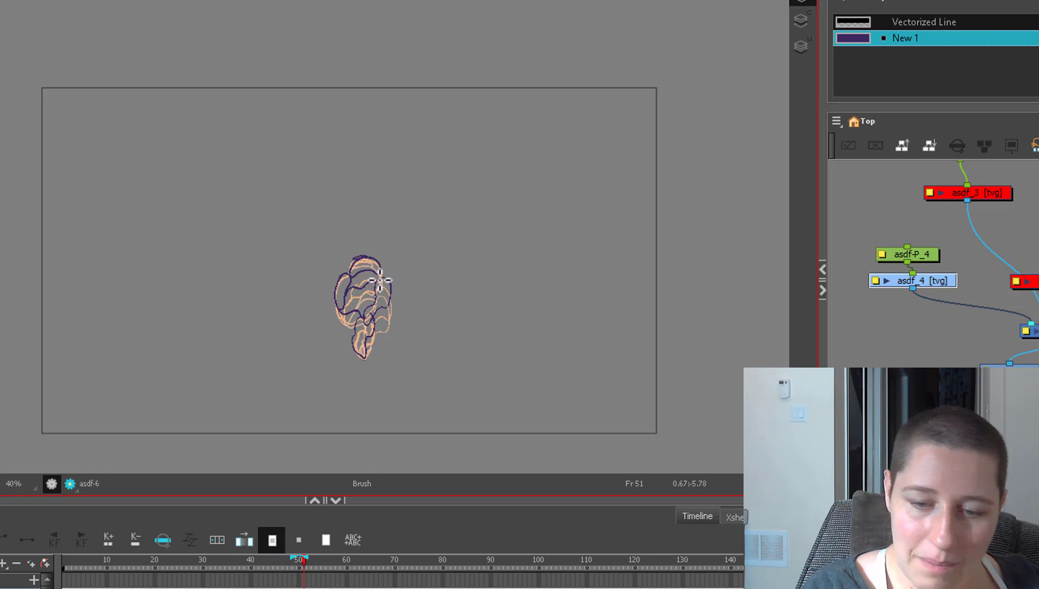
key(period)
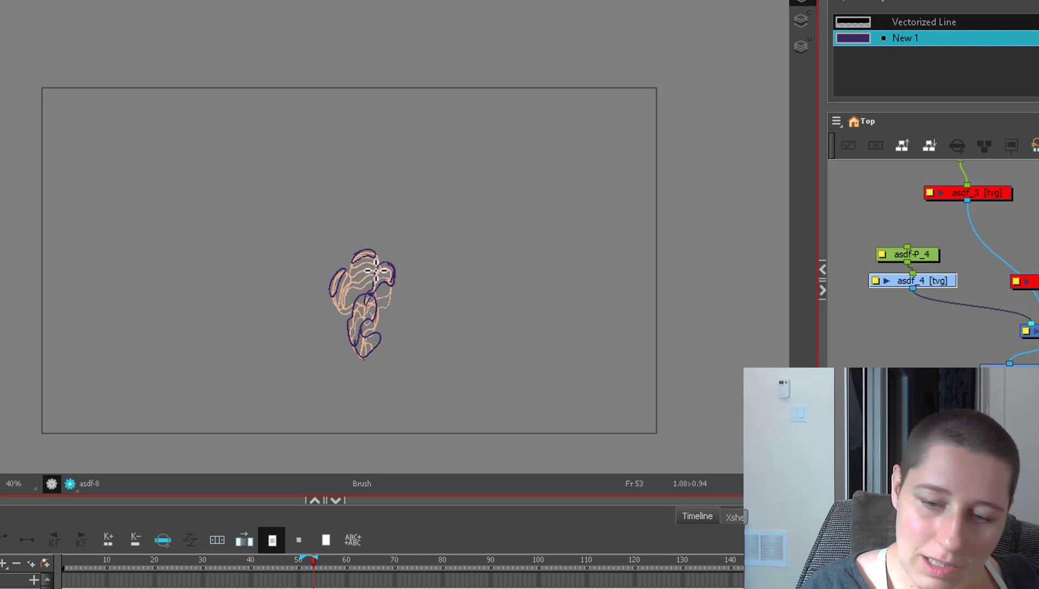
Check the trail drawings through frame 64 and erase the overlapping outline at the right edge of that frame's puffs.
key(period)
key(period)
key(period)
key(period)
key(period)
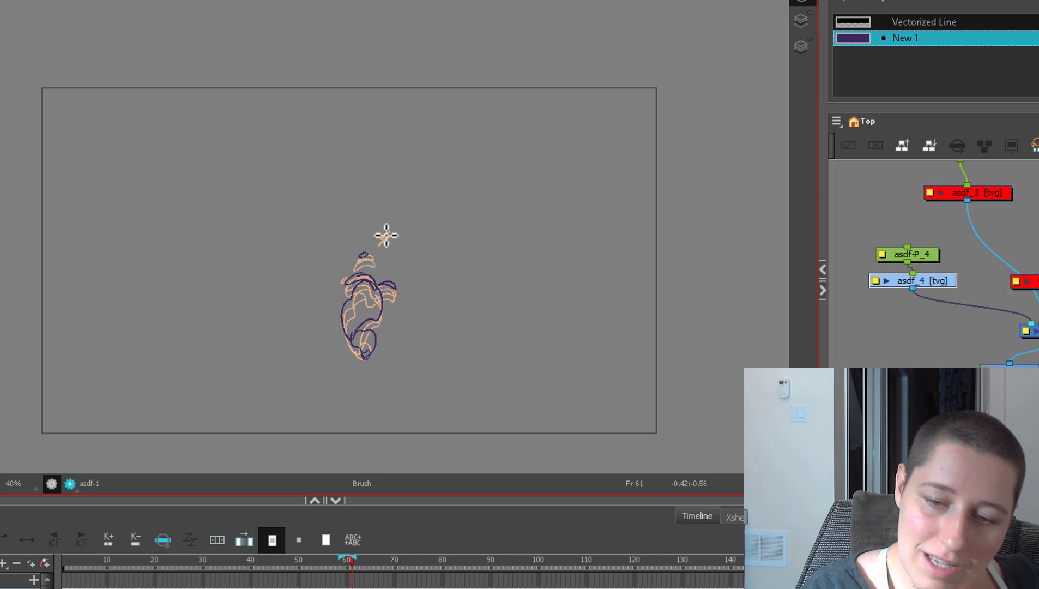
key(period)
key(period)
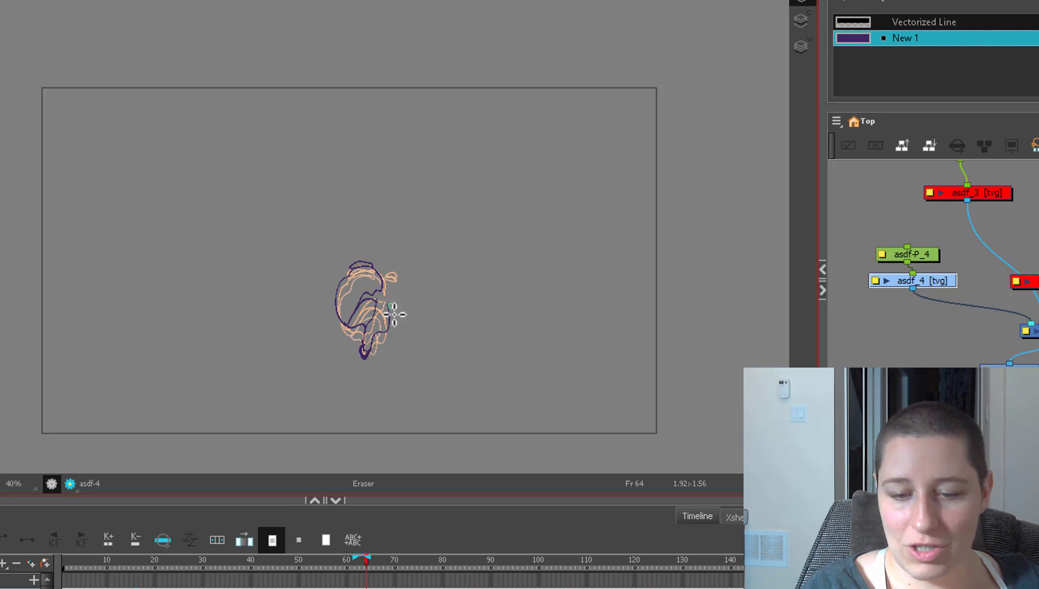
Play the smoke trail loop from frame 1 to check its motion.
click(65, 569)
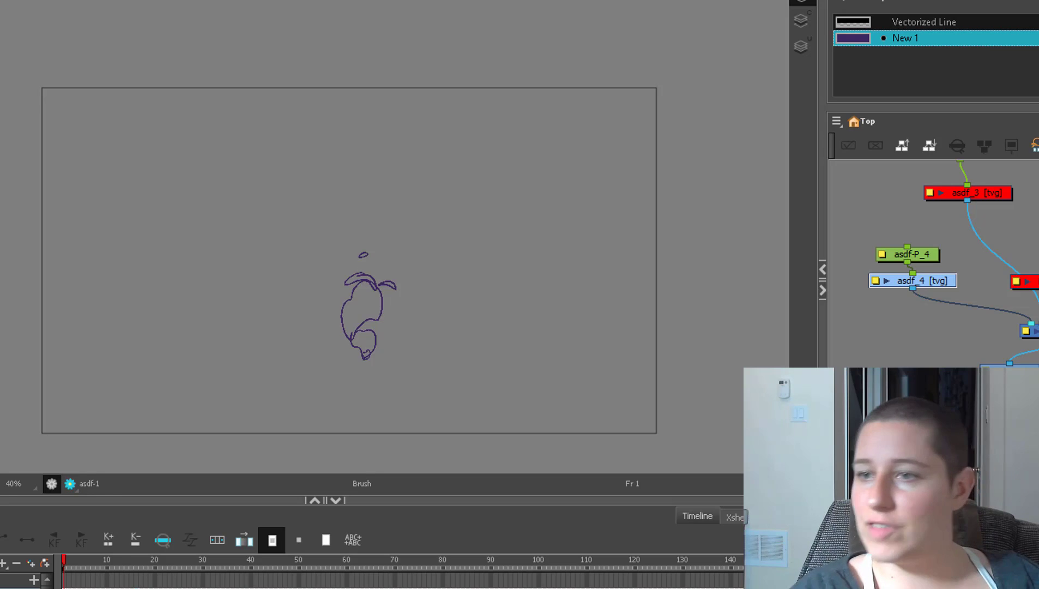
key(Return)
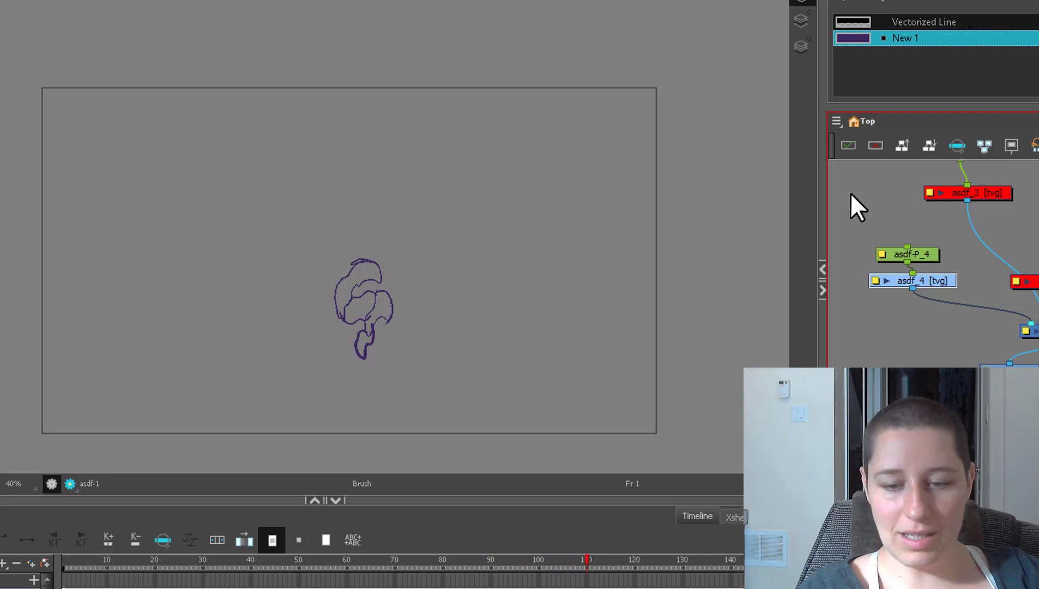
On frames 1 through 4, close the puff outlines and fill the shapes solid purple.
drag(955, 277, 951, 277)
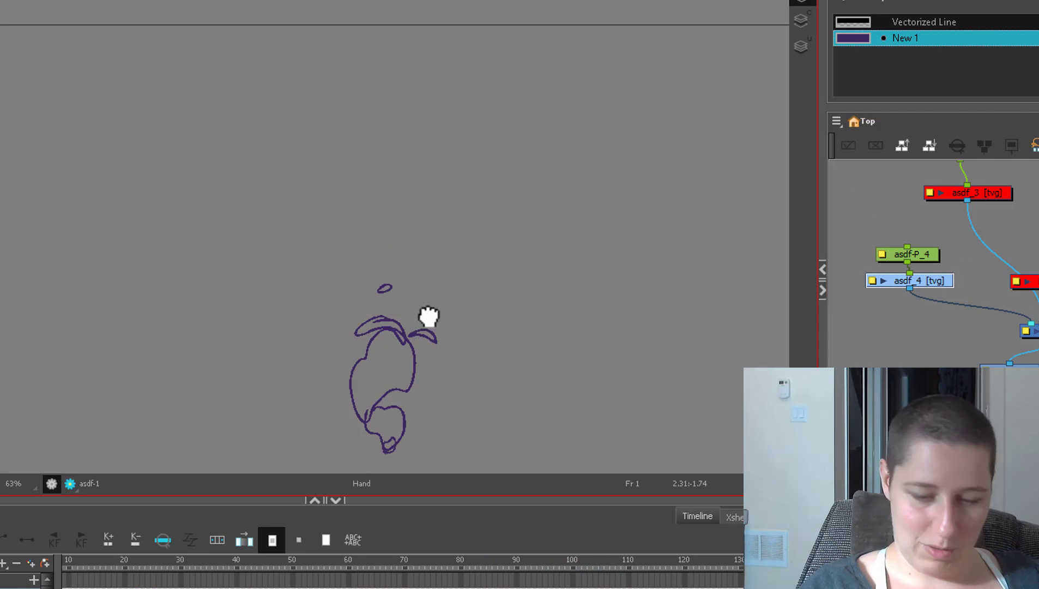
drag(427, 315, 427, 232)
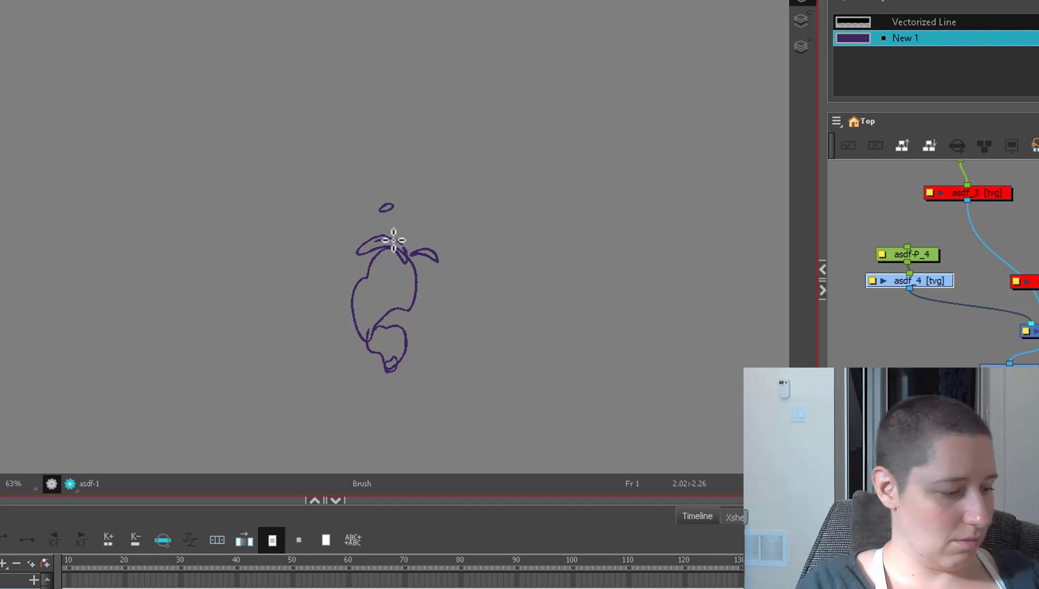
key(period)
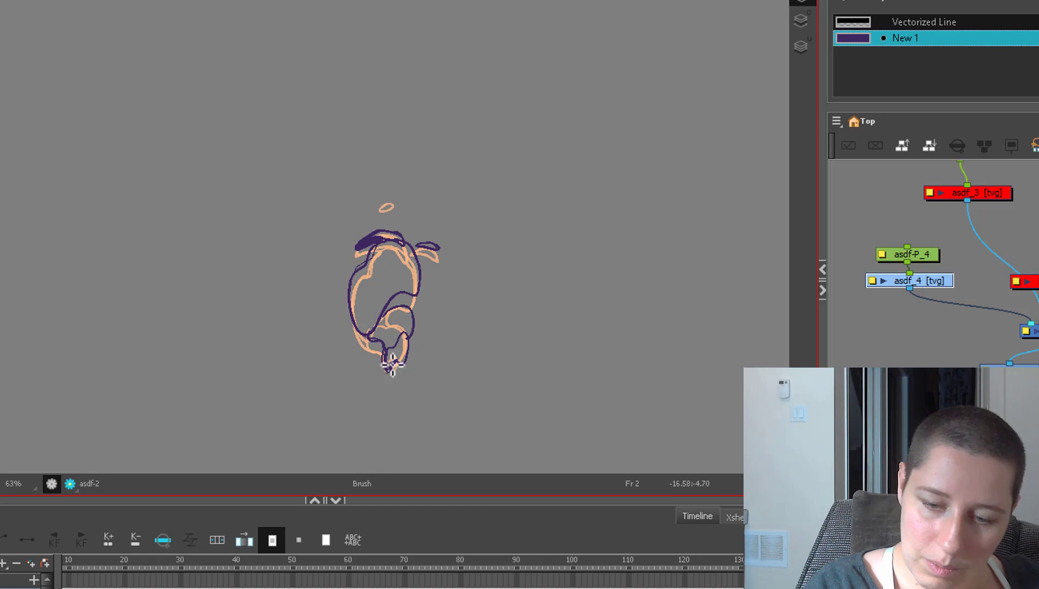
key(period)
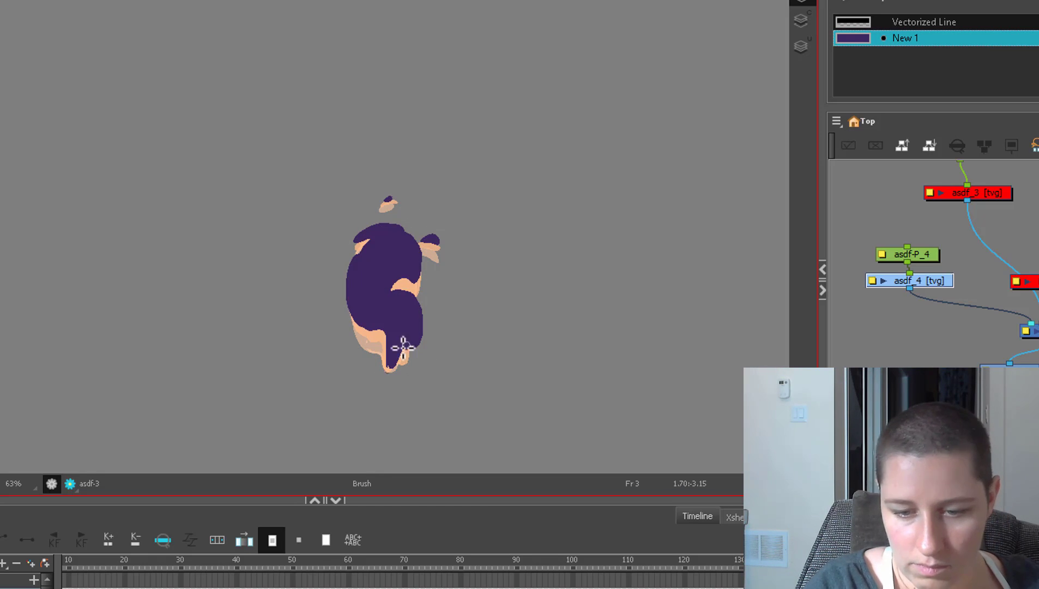
key(period)
key(period)
key(period)
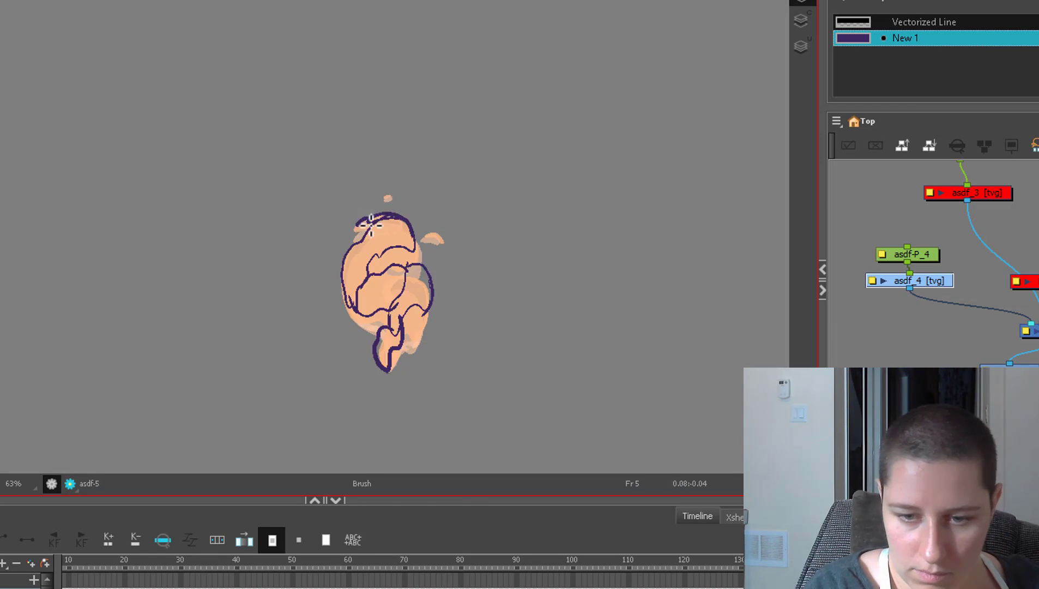
On frames 5 through 7, thicken and join the puff outlines and fill them solid purple.
mouse_move(408, 212)
mouse_down()
mouse_move(344, 243)
mouse_move(395, 354)
mouse_move(431, 282)
mouse_move(383, 204)
mouse_move(362, 209)
mouse_move(334, 273)
mouse_move(352, 297)
mouse_move(378, 286)
mouse_up()
key(period)
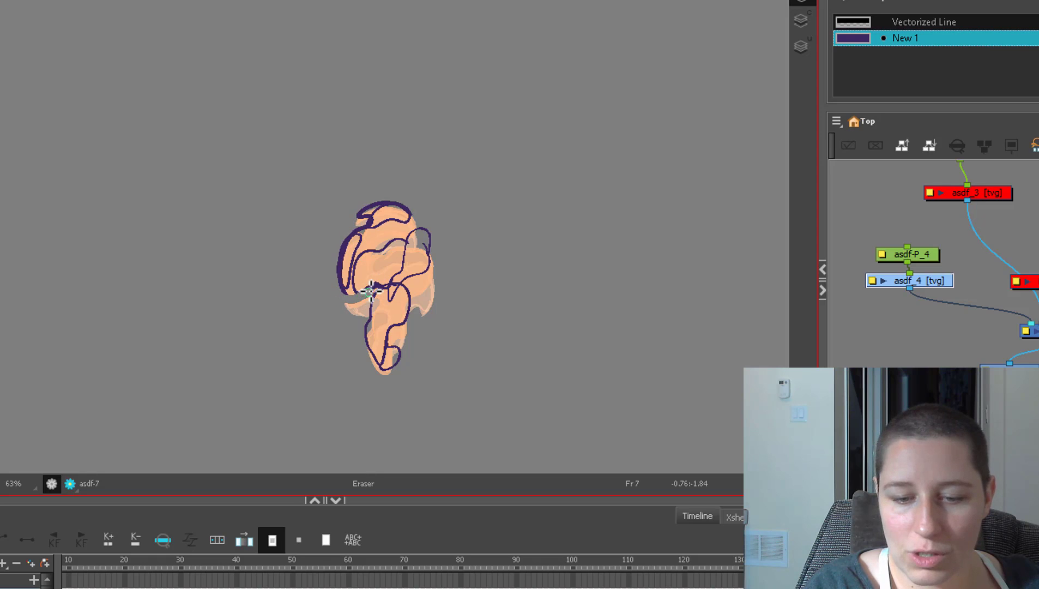
mouse_move(372, 301)
mouse_down()
mouse_move(359, 325)
mouse_move(393, 308)
mouse_up()
mouse_move(381, 371)
mouse_down()
mouse_move(427, 248)
mouse_move(407, 294)
mouse_move(426, 276)
mouse_move(430, 234)
mouse_move(360, 248)
mouse_move(387, 221)
mouse_move(409, 206)
mouse_up()
On frame 8, connect the left crescent to the middle puff, thicken the outlines, and fill the shapes purple.
key(period)
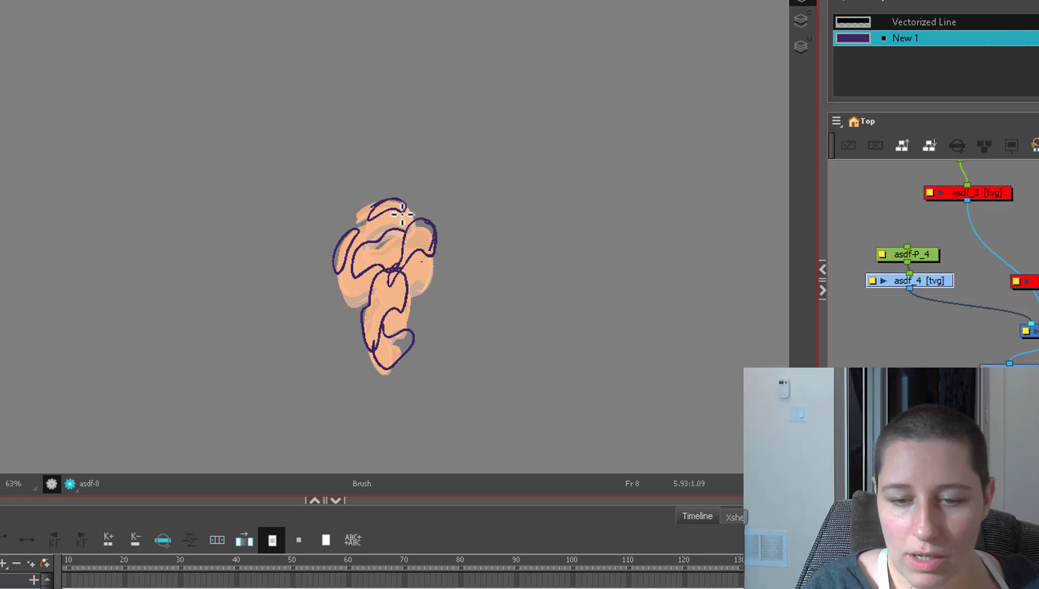
mouse_move(395, 207)
mouse_down()
mouse_move(367, 219)
mouse_move(390, 212)
mouse_move(404, 188)
mouse_move(448, 189)
mouse_move(358, 228)
mouse_move(370, 272)
mouse_up()
key(alt+i)
click(380, 218)
key(alt+b)
mouse_move(376, 226)
mouse_down()
mouse_move(396, 362)
mouse_move(388, 372)
mouse_move(365, 344)
mouse_move(380, 274)
mouse_up()
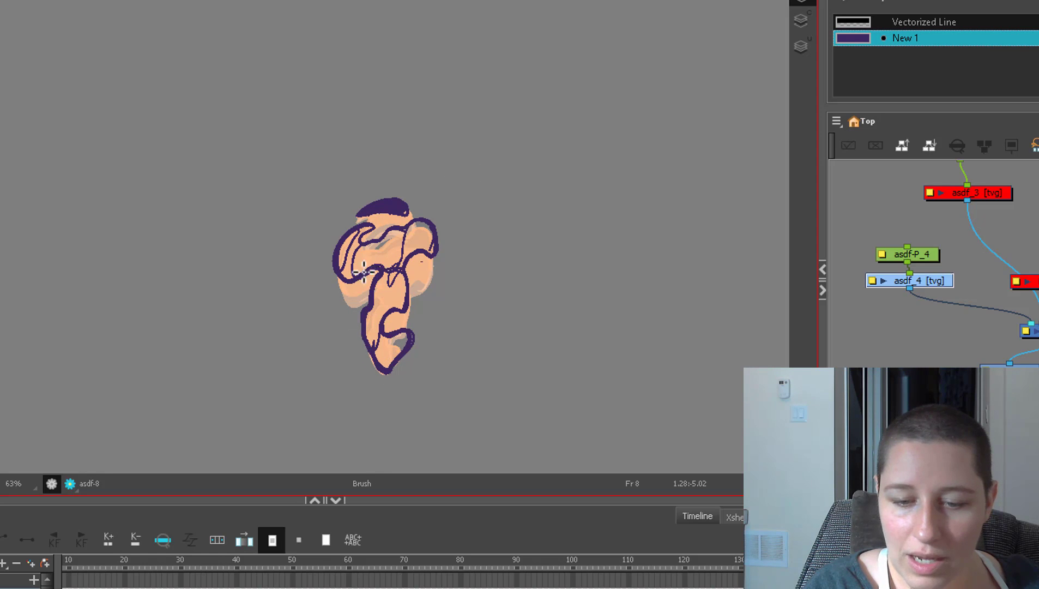
key(alt+i)
drag(381, 199, 523, 162)
On frame 9, thicken the outlines of the top, left and right puffs and fill the shapes purple.
key(period)
key(alt+b)
mouse_move(369, 213)
mouse_down()
mouse_move(408, 200)
mouse_move(381, 191)
mouse_move(359, 214)
mouse_move(454, 164)
mouse_up()
key(alt+i)
key(alt+b)
mouse_move(415, 210)
mouse_down()
mouse_move(342, 234)
mouse_move(332, 263)
mouse_move(342, 277)
mouse_move(367, 273)
mouse_move(360, 328)
mouse_move(373, 358)
mouse_move(408, 284)
mouse_move(398, 251)
mouse_move(441, 234)
mouse_up()
key(alt+i)
drag(436, 195, 541, 204)
key(alt+b)
On frame 10, merge the left puff with the central column, close the outlines, and fill the whole shape purple.
key(.)
mouse_move(447, 226)
mouse_down()
mouse_move(422, 209)
mouse_move(399, 210)
mouse_move(348, 240)
mouse_move(341, 228)
mouse_move(332, 259)
mouse_up()
mouse_move(363, 312)
mouse_down()
mouse_move(390, 367)
mouse_move(416, 341)
mouse_move(404, 251)
mouse_up()
key(alt+b)
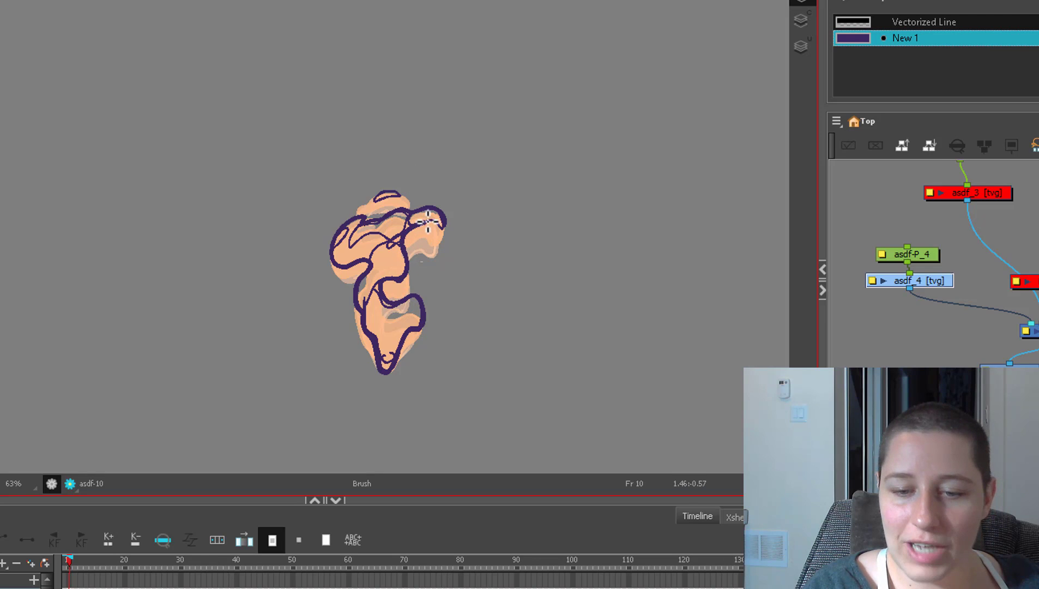
key(alt+i)
click(377, 328)
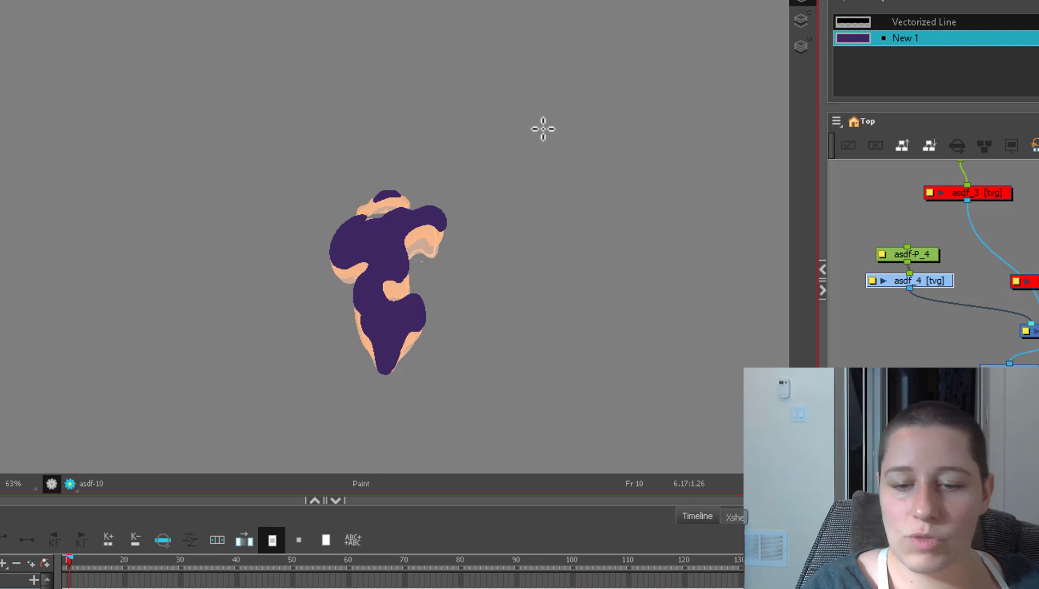
On frame 11, redraw the left puff slightly higher and thinner, close the outlines, and fill the shapes purple.
key(period)
key(alt+b)
mouse_move(410, 212)
mouse_down()
mouse_move(448, 208)
mouse_move(349, 246)
mouse_move(367, 253)
mouse_up()
mouse_move(355, 288)
mouse_down()
mouse_move(399, 328)
mouse_move(428, 306)
mouse_move(422, 282)
mouse_move(389, 282)
mouse_move(389, 269)
mouse_move(403, 264)
mouse_move(399, 234)
mouse_up()
key(alt+i)
mouse_move(402, 177)
mouse_down()
mouse_move(522, 267)
mouse_move(528, 140)
mouse_move(377, 195)
mouse_up()
key(alt+b)
On frame 12, add the left puff as a thinner crescent and fill the trail's shapes purple.
key(period)
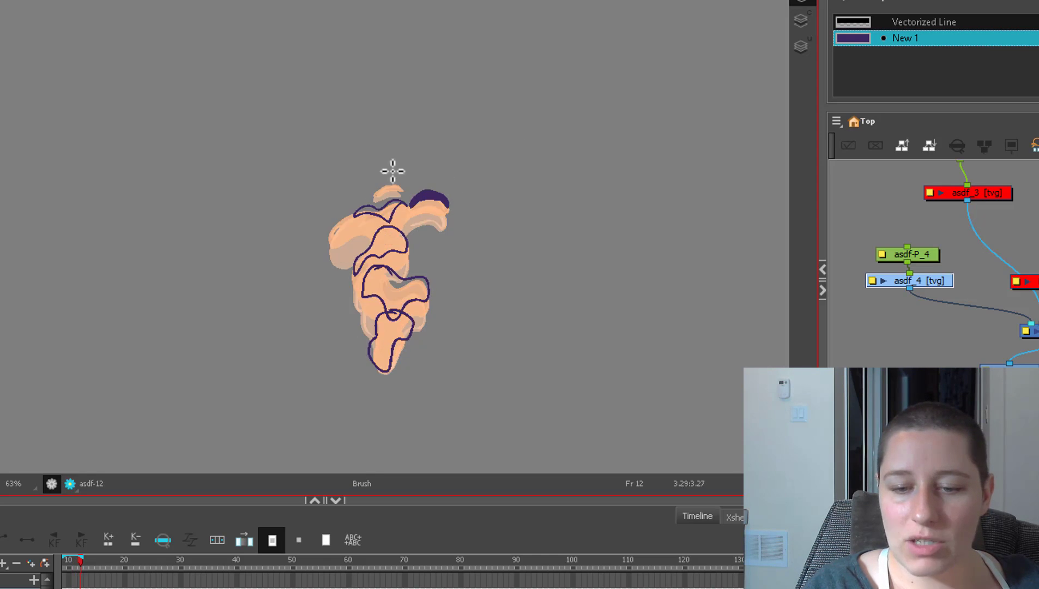
mouse_move(325, 233)
mouse_down()
mouse_move(372, 214)
mouse_move(337, 225)
mouse_move(402, 338)
mouse_move(382, 369)
mouse_move(373, 346)
mouse_move(384, 311)
mouse_move(357, 276)
mouse_up()
key(alt+i)
drag(415, 407, 495, 166)
key(alt+b)
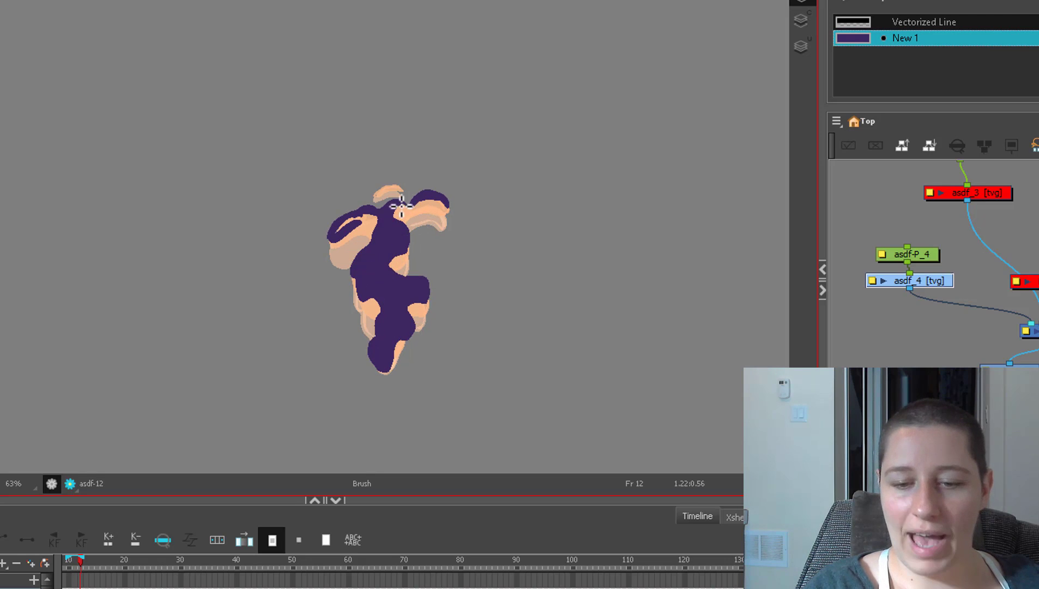
On frame 13, draw the left crescent thinner, thicken the puff outlines, and fill them purple.
key(period)
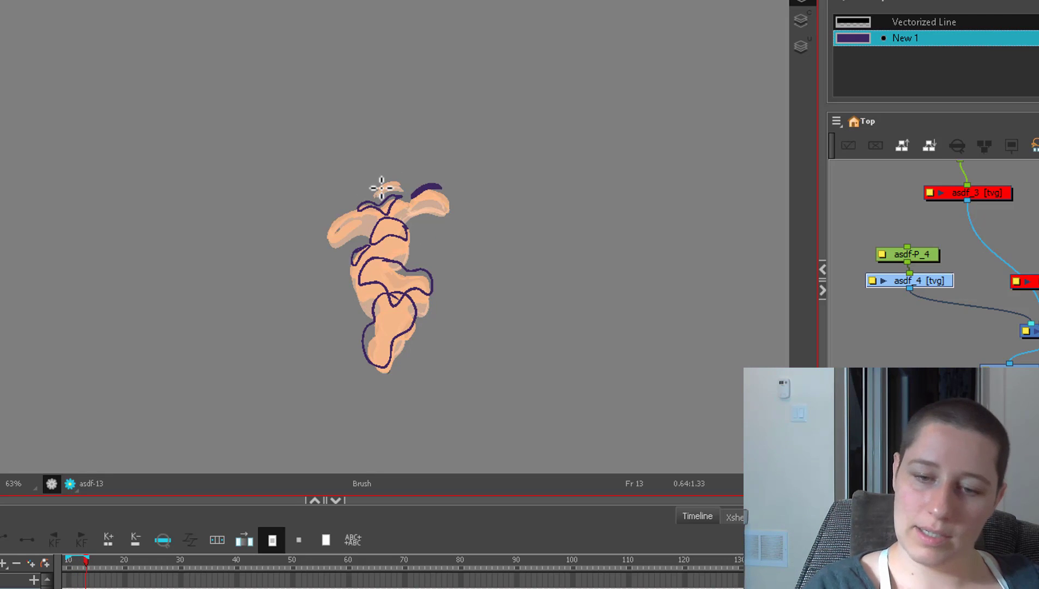
drag(356, 209, 341, 232)
mouse_move(442, 189)
mouse_down()
mouse_move(390, 183)
mouse_move(362, 203)
mouse_move(395, 222)
mouse_move(375, 226)
mouse_move(349, 275)
mouse_up()
mouse_move(405, 236)
mouse_down()
mouse_move(379, 257)
mouse_move(433, 287)
mouse_move(410, 294)
mouse_move(412, 325)
mouse_move(386, 370)
mouse_move(367, 329)
mouse_up()
key(alt+i)
mouse_move(367, 283)
mouse_down()
mouse_move(360, 263)
mouse_move(521, 193)
mouse_up()
On frame 14, close the outlines of the rising puffs and fill them purple.
key(.)
key(.)
mouse_move(408, 210)
mouse_down()
mouse_move(361, 237)
mouse_move(365, 270)
mouse_up()
mouse_move(404, 226)
mouse_down()
mouse_move(381, 240)
mouse_move(437, 280)
mouse_move(414, 264)
mouse_move(426, 262)
mouse_move(435, 282)
mouse_move(409, 284)
mouse_move(414, 307)
mouse_move(379, 368)
mouse_move(364, 345)
mouse_move(361, 297)
mouse_up()
On frames 14 through 16, draw the left crescent as a thinning sliver, comparing it against the neighbouring frames.
key(period)
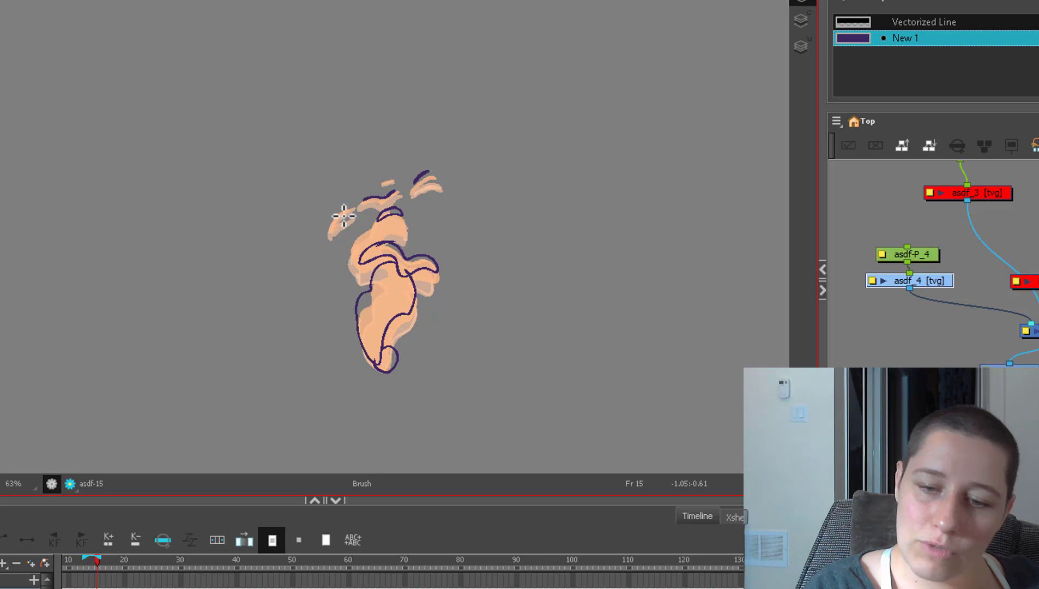
key(comma)
key(comma)
key(comma)
key(period)
key(period)
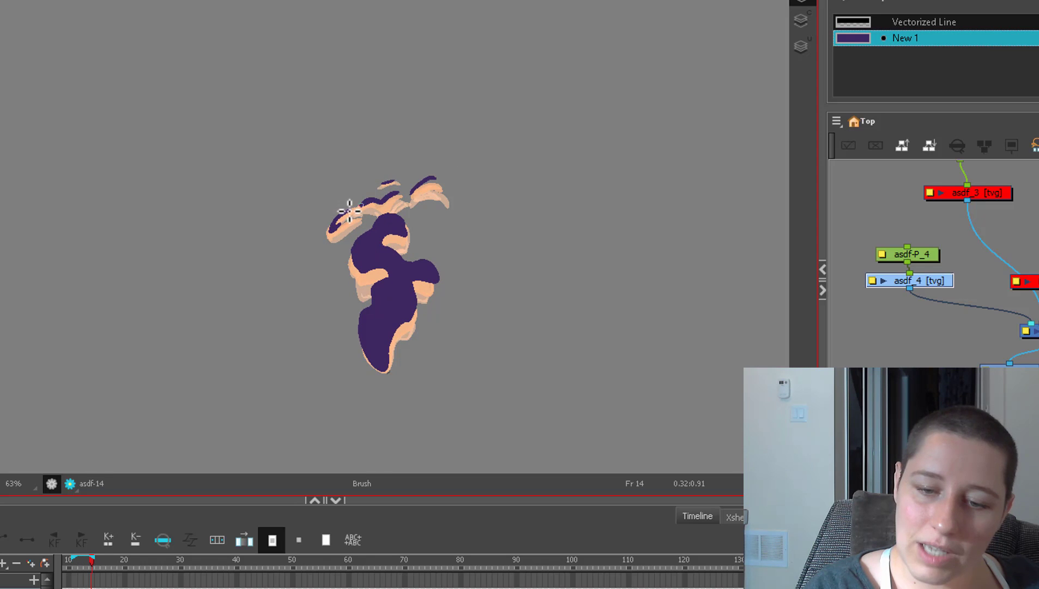
key(period)
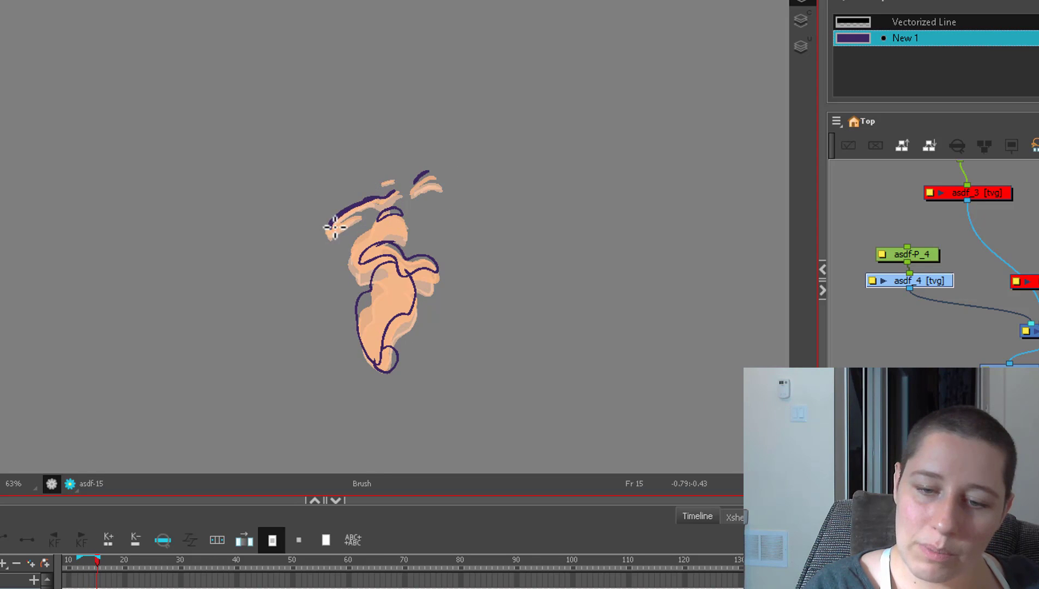
key(period)
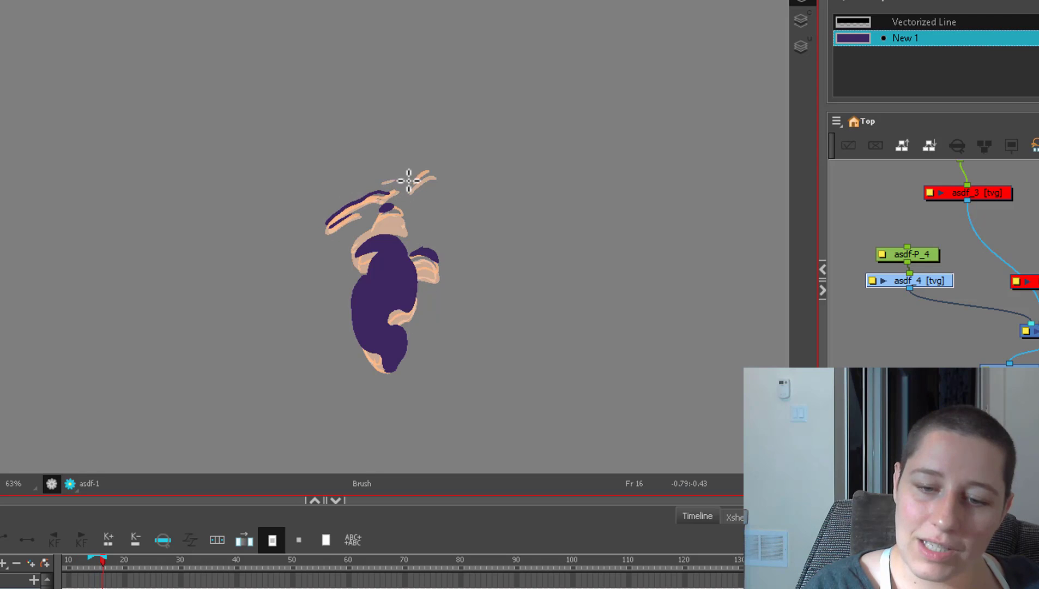
On frames 15 and 16, close the outlines of the trail's base and the remaining puffs and fill them purple.
key(comma)
key(comma)
key(period)
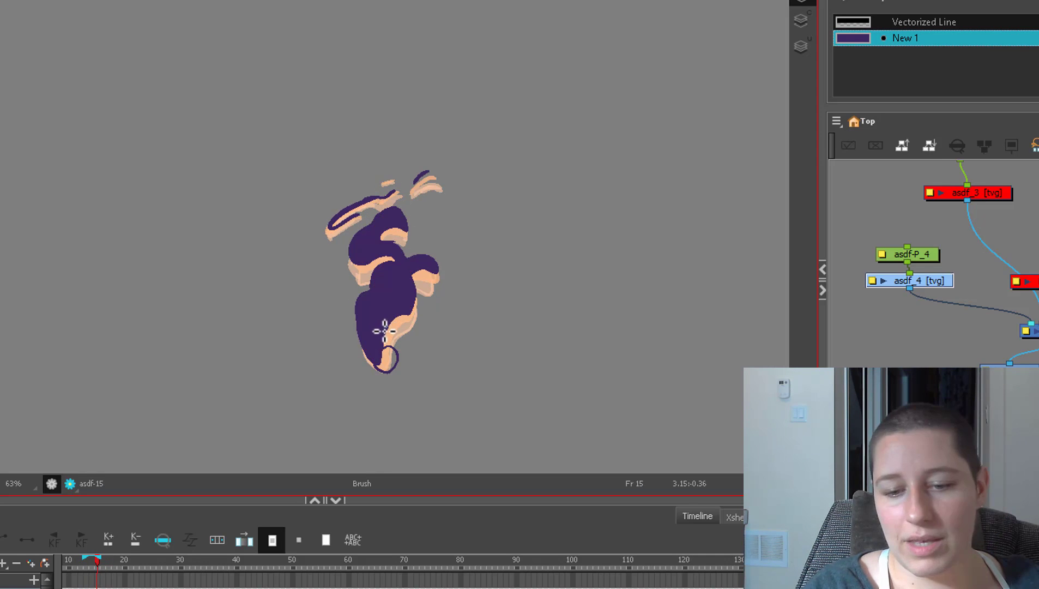
mouse_move(385, 332)
mouse_down()
mouse_move(396, 361)
mouse_move(398, 346)
mouse_move(392, 352)
mouse_up()
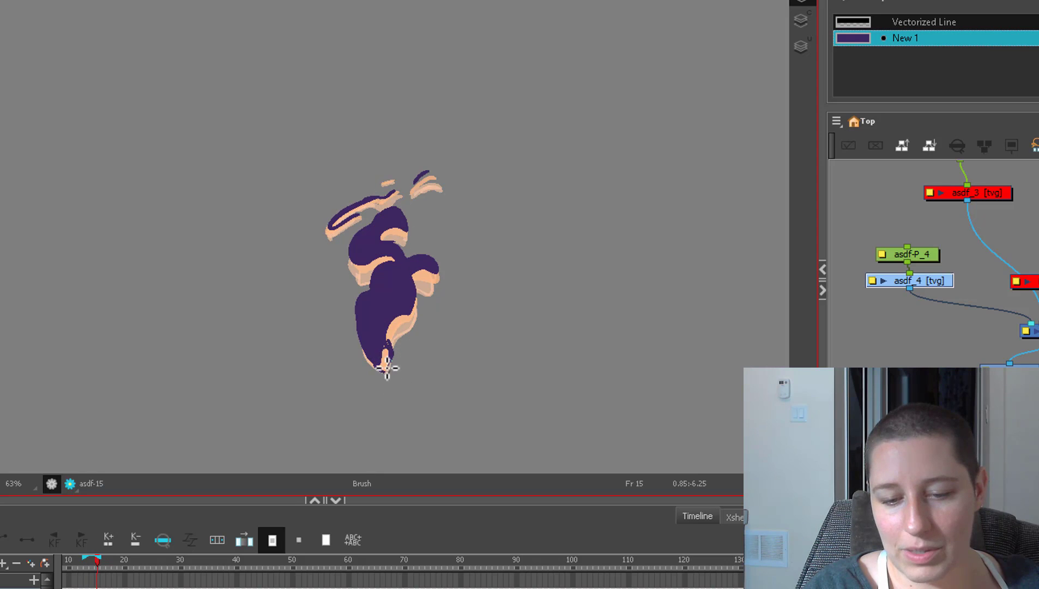
key(period)
mouse_move(403, 220)
mouse_down()
mouse_move(387, 238)
mouse_move(404, 254)
mouse_move(433, 256)
mouse_up()
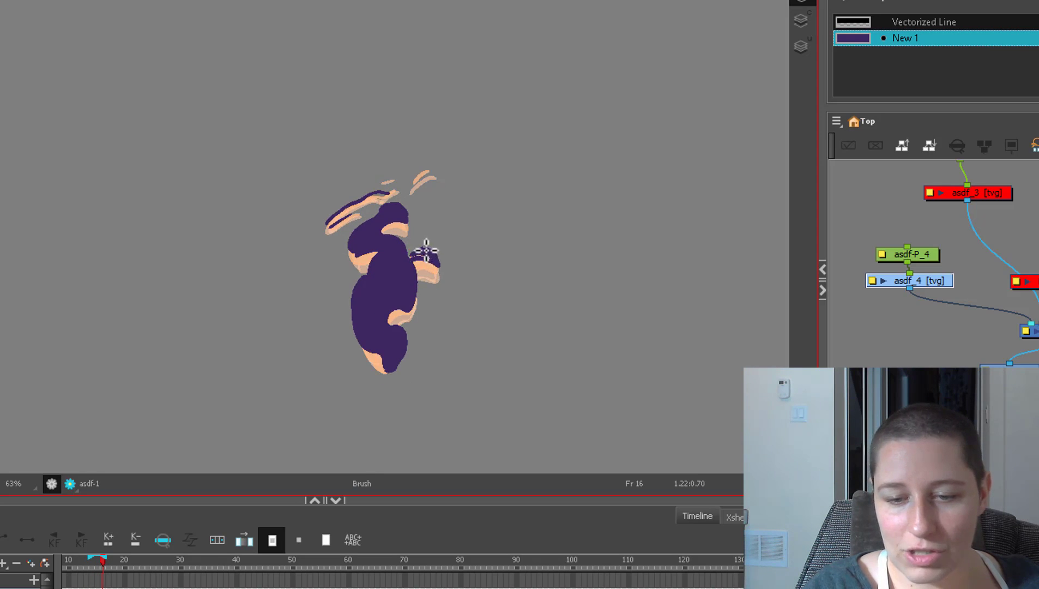
Step through the repeated cycle from frame 25 to frame 34, comparing how the side puffs thin between neighbouring frames.
key(period)
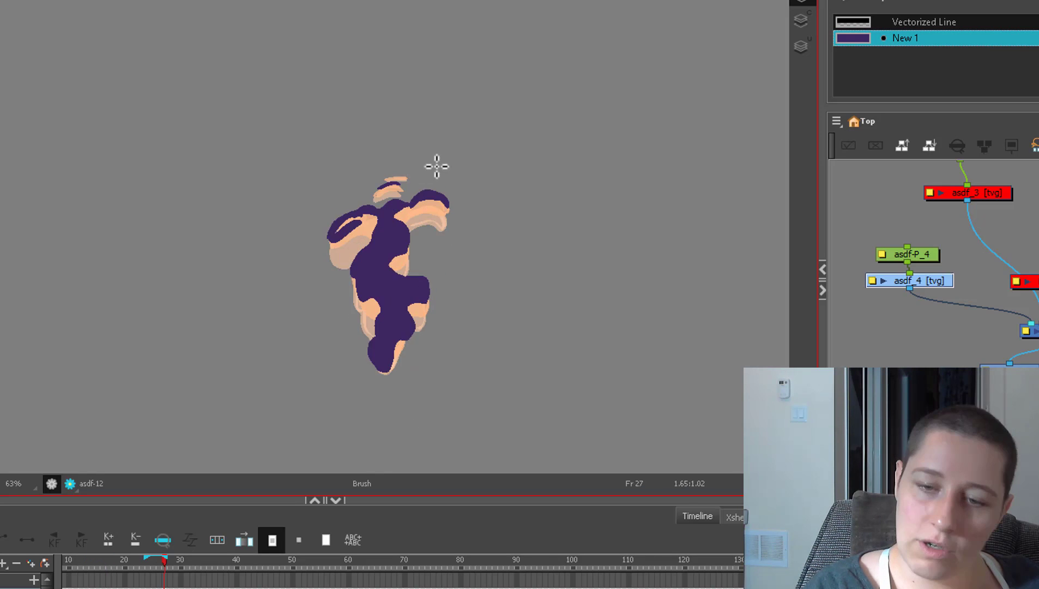
key(period)
key(comma)
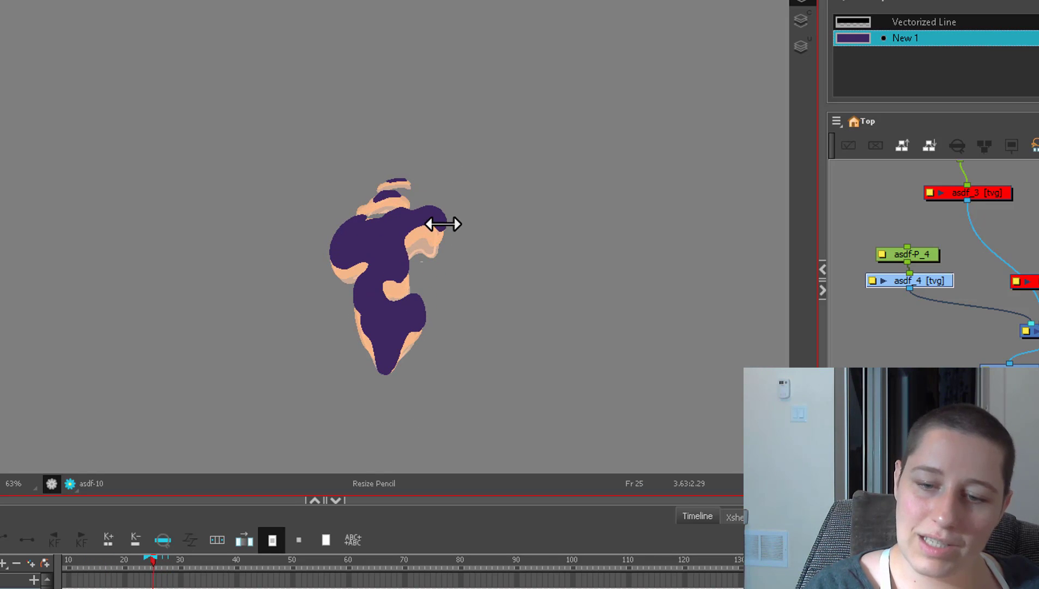
key(comma)
key(period)
key(period)
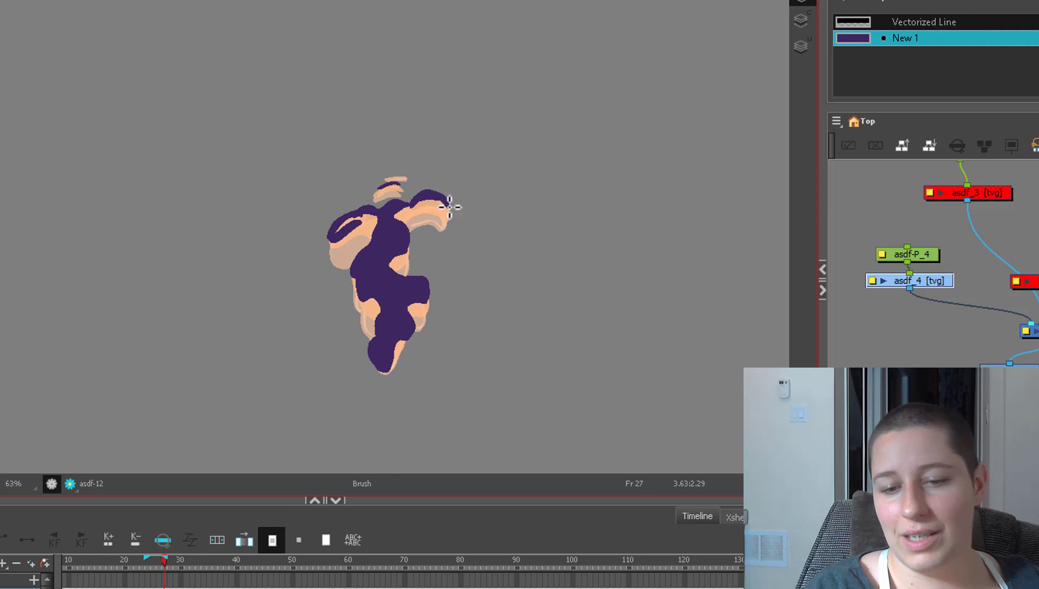
key(period)
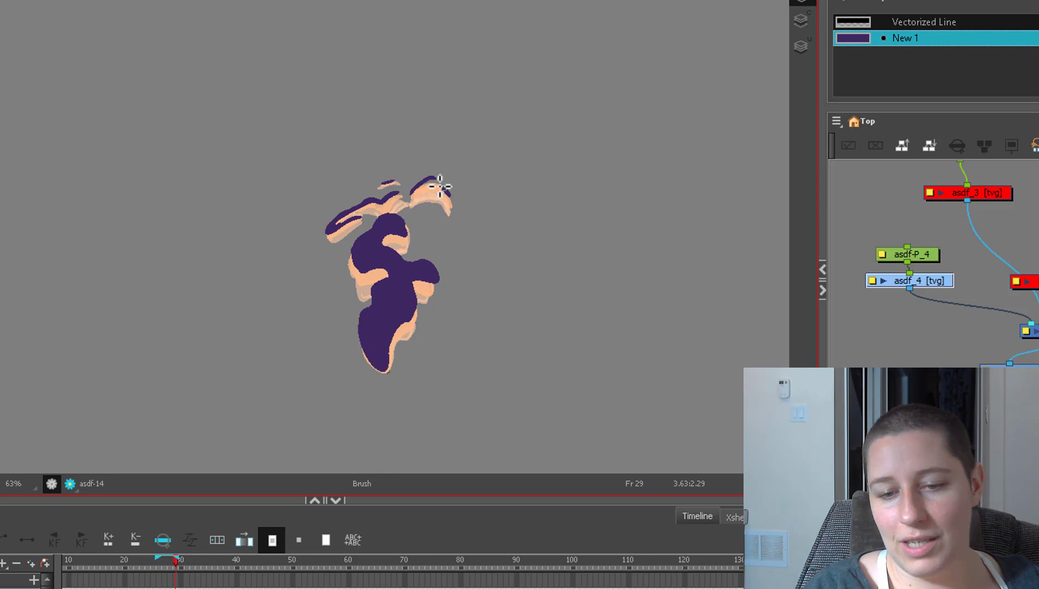
key(period)
key(period)
key(period)
key(period)
key(period)
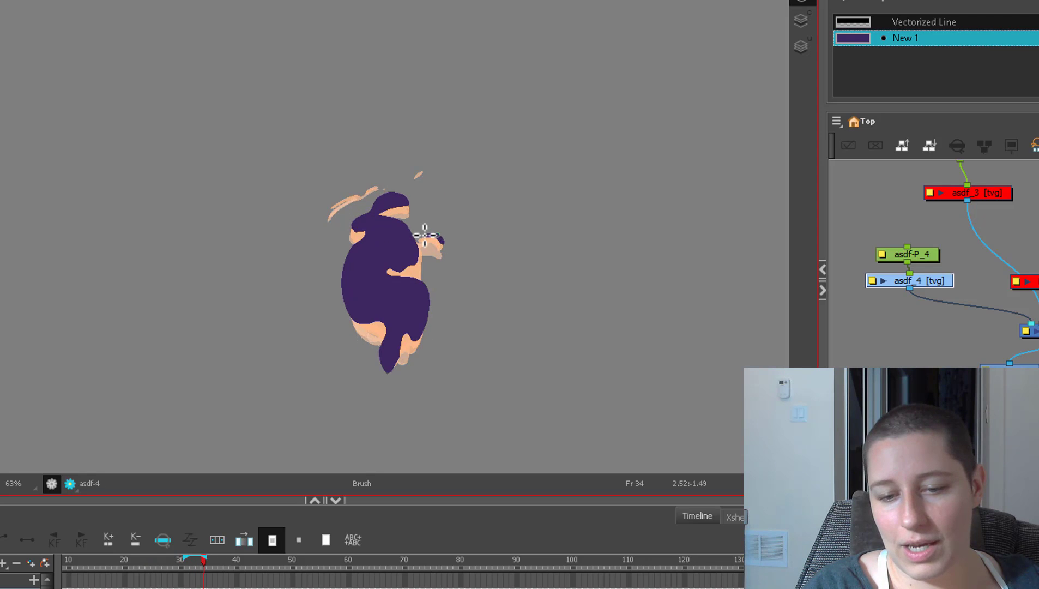
On frames 35 and 36, draw a thin wisp trailing off the lower edge of the right puff, checking the neighbouring frames.
key(period)
key(period)
key(period)
key(comma)
key(comma)
key(comma)
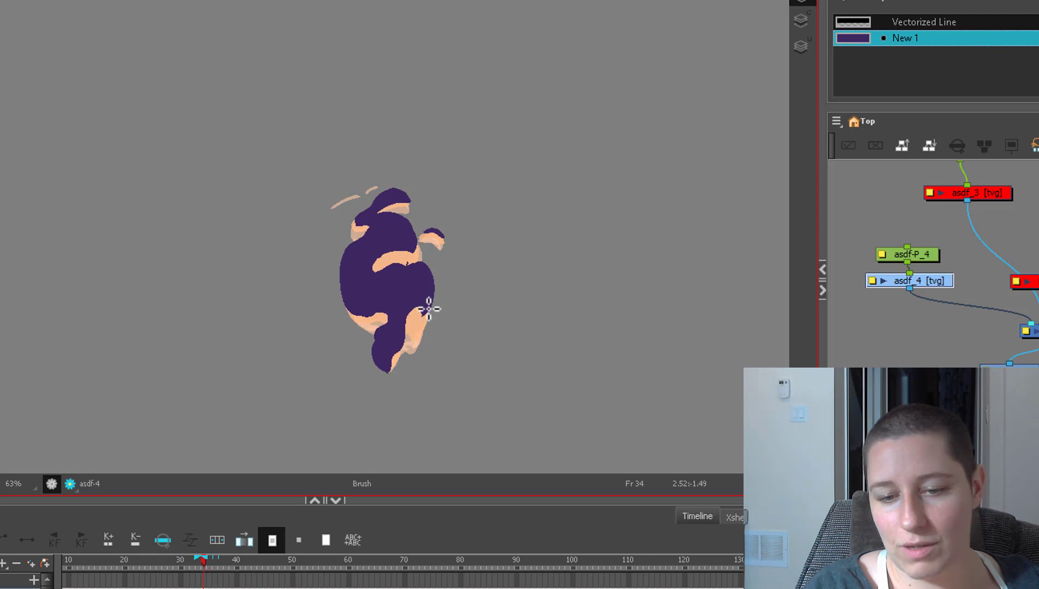
key(period)
key(period)
key(comma)
key(comma)
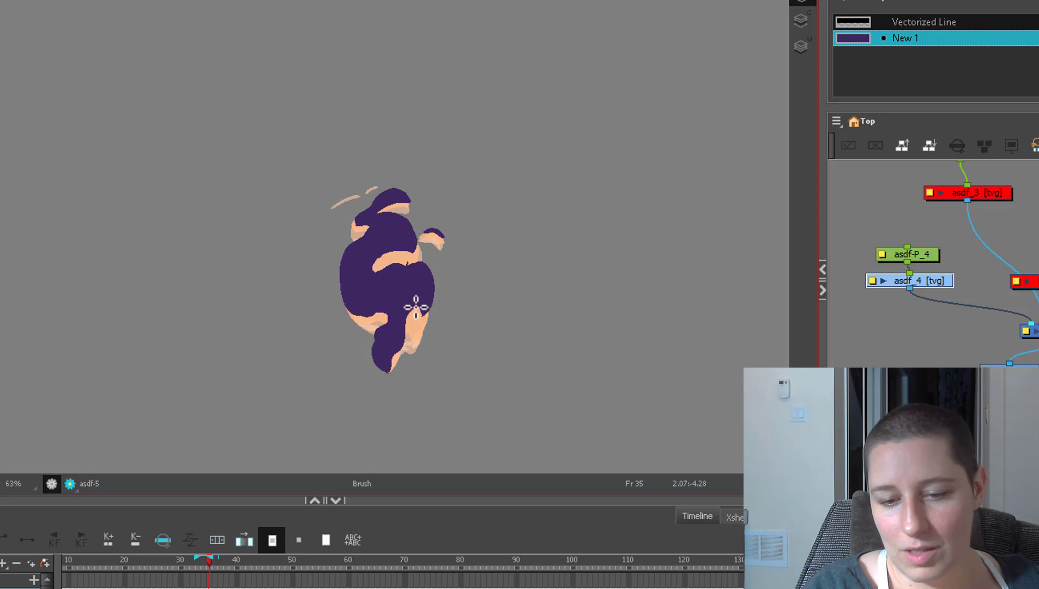
key(period)
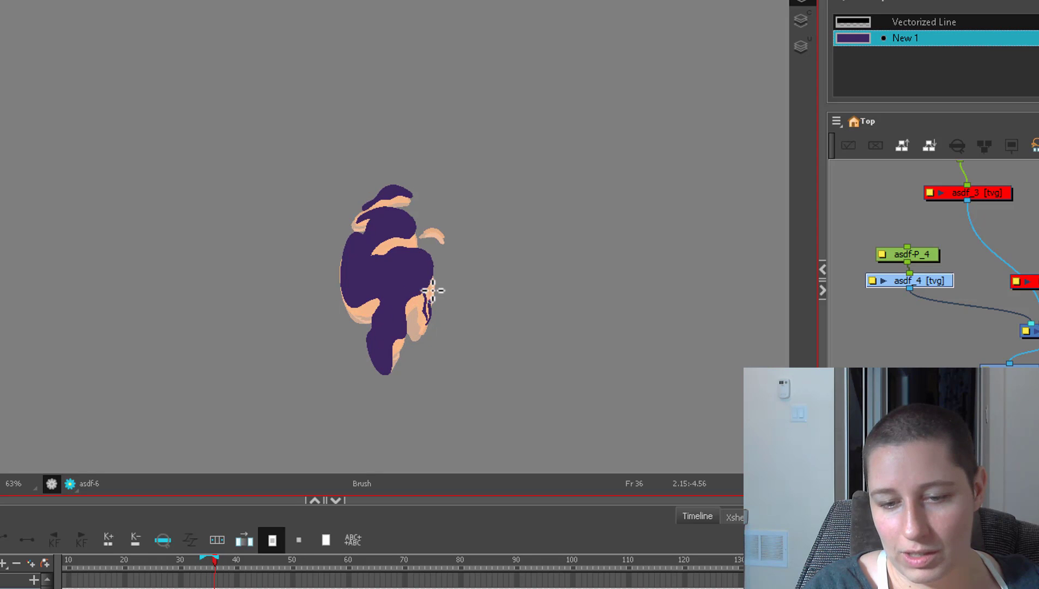
key(period)
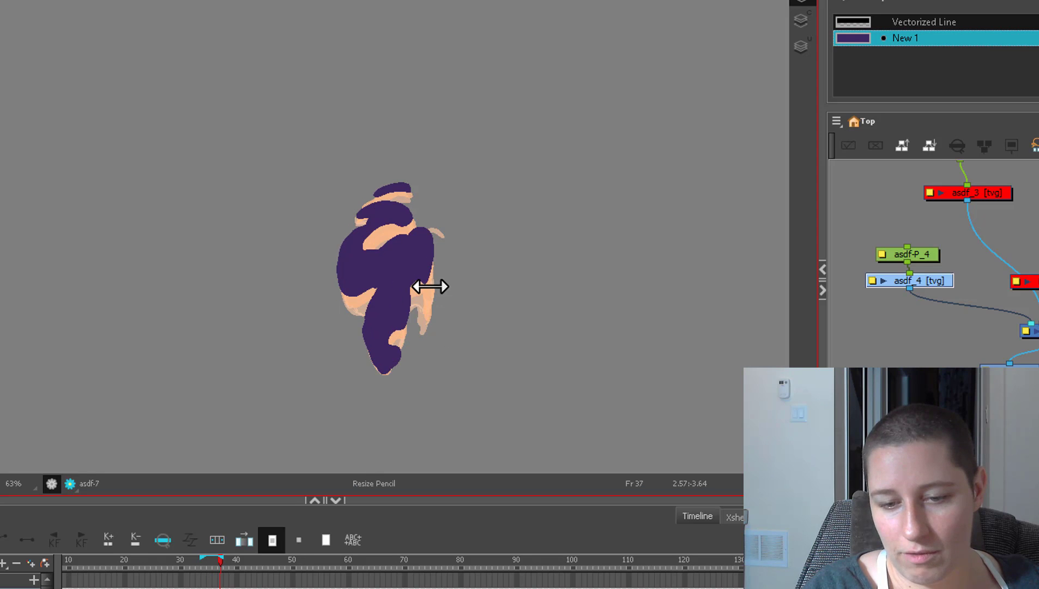
From frame 37 through frame 40 and onward, continue the right puff's detached wisp as smaller, rising purple slivers.
key(period)
key(period)
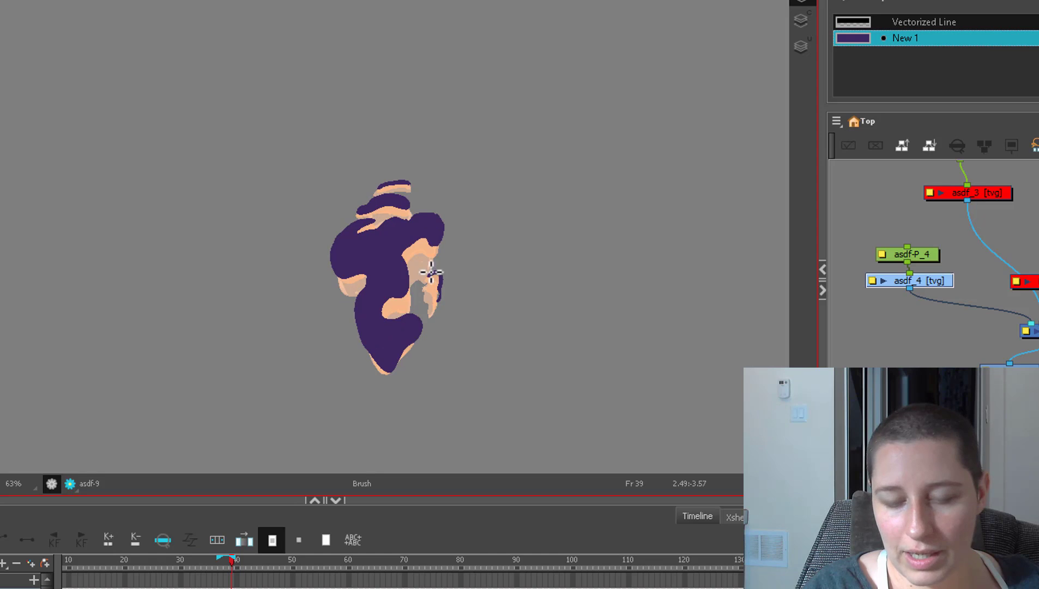
key(period)
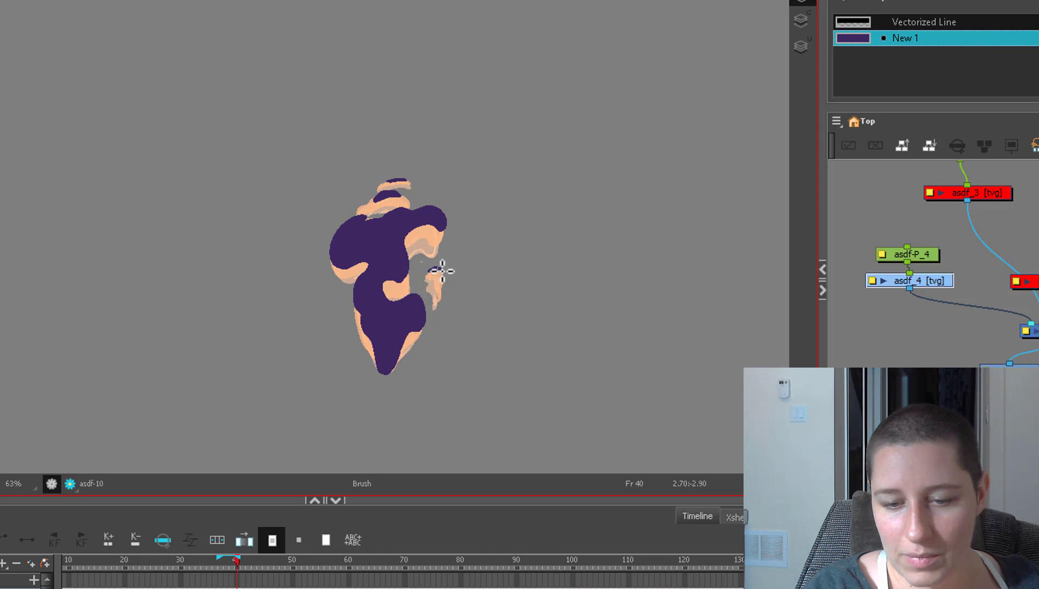
key(period)
key(period)
key(period)
key(period)
key(period)
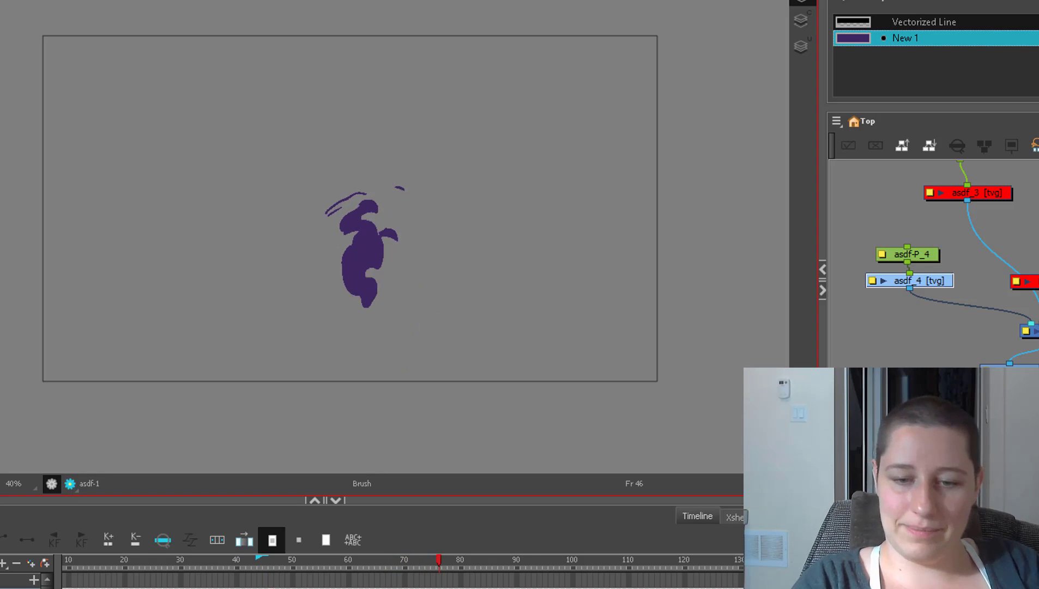
Play back the looping smoke trail to review the dissipating puffs in motion.
key(shift+Return)
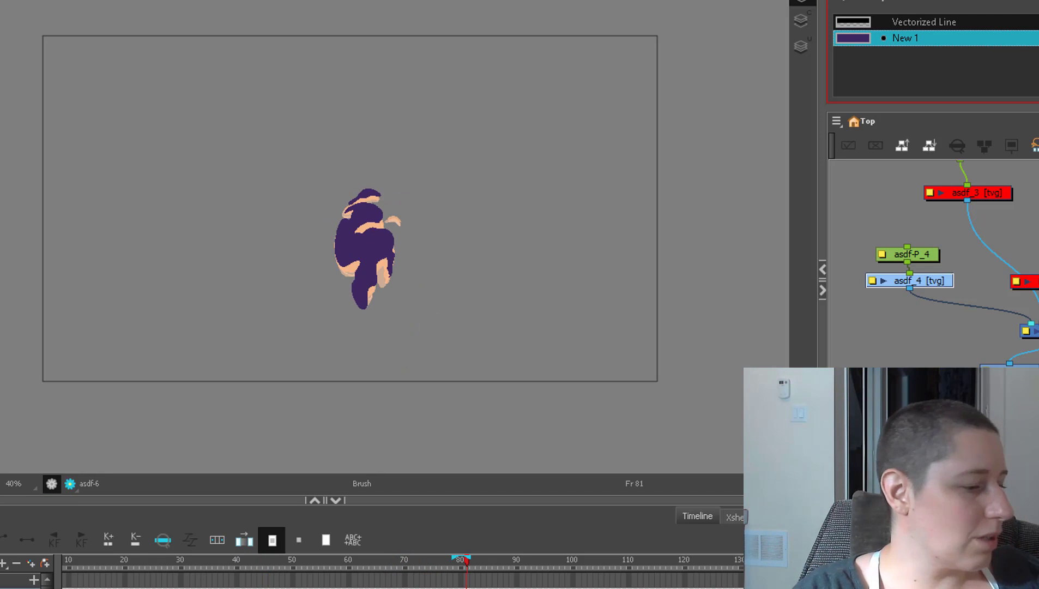
key(Return)
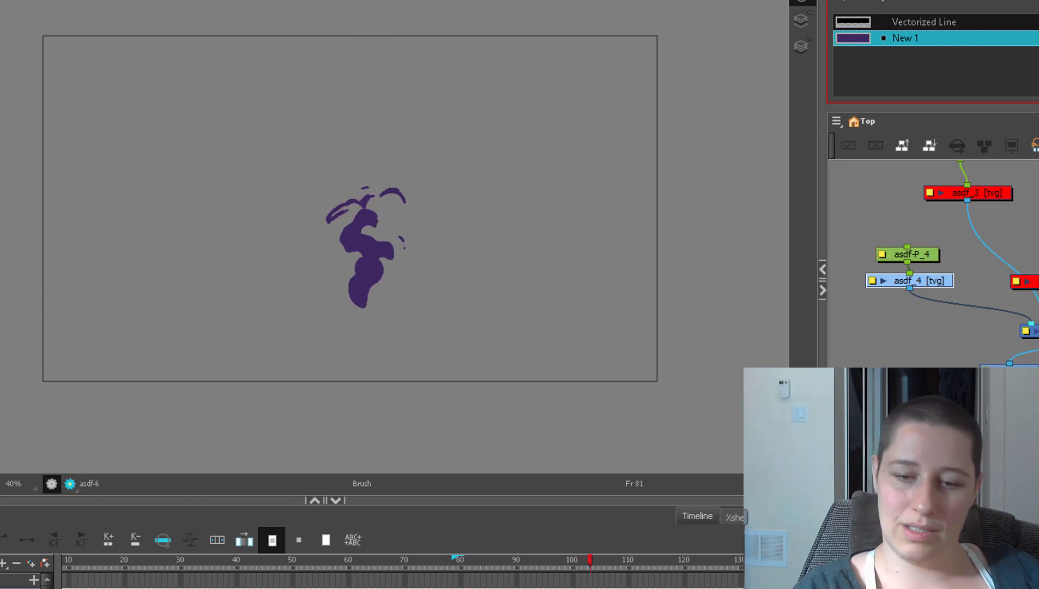